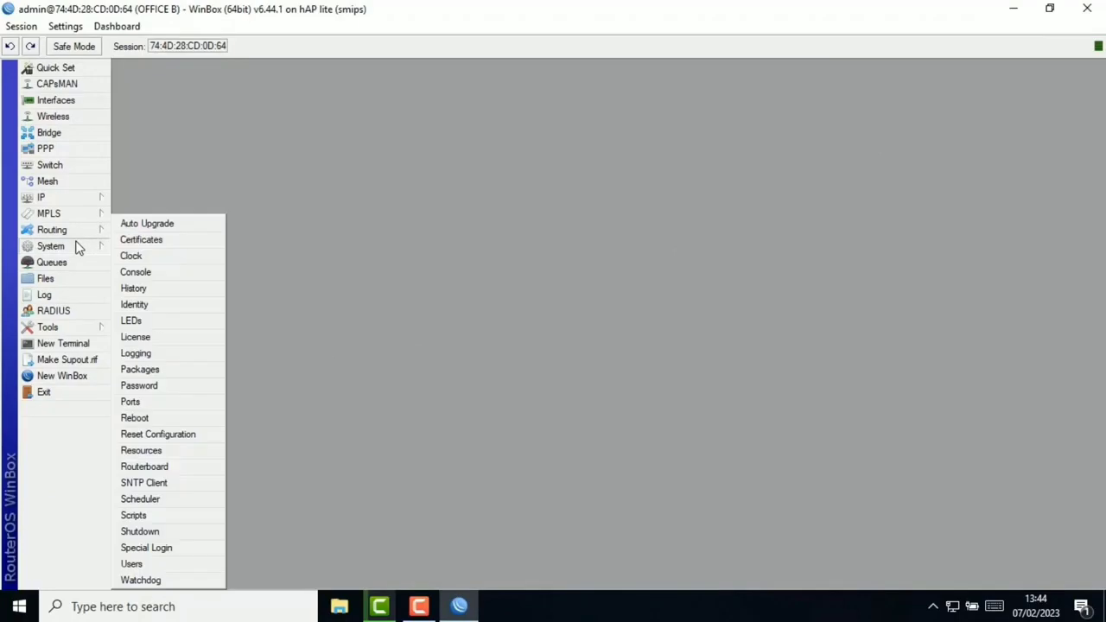
Step: Reset the router configuration with No Default Configuration ticked and confirm the reboot
click(184, 434)
click(533, 334)
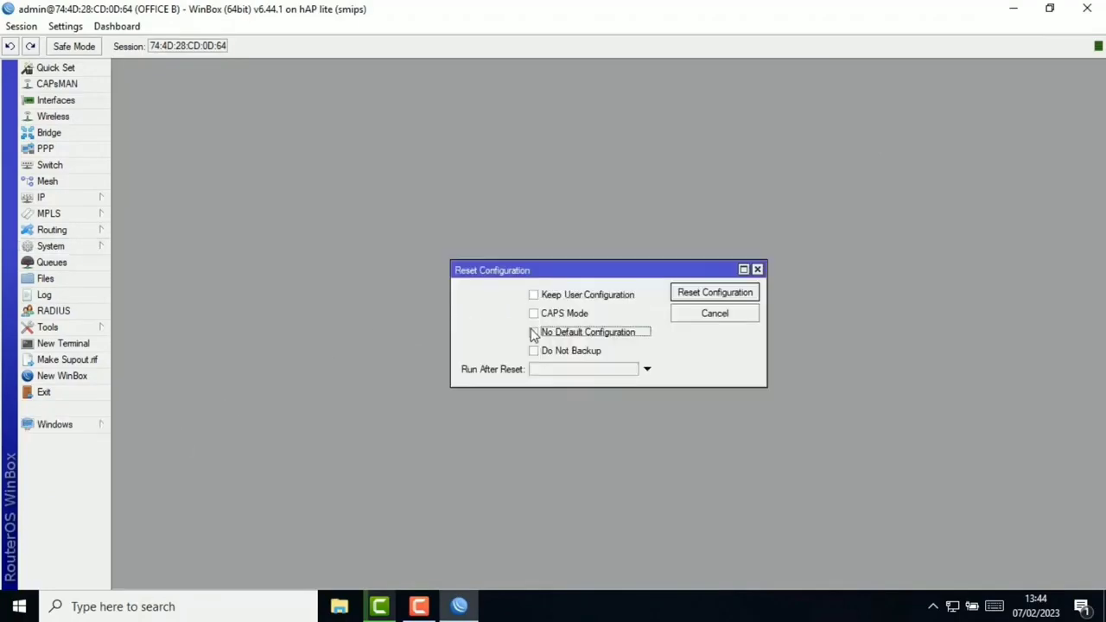
click(694, 297)
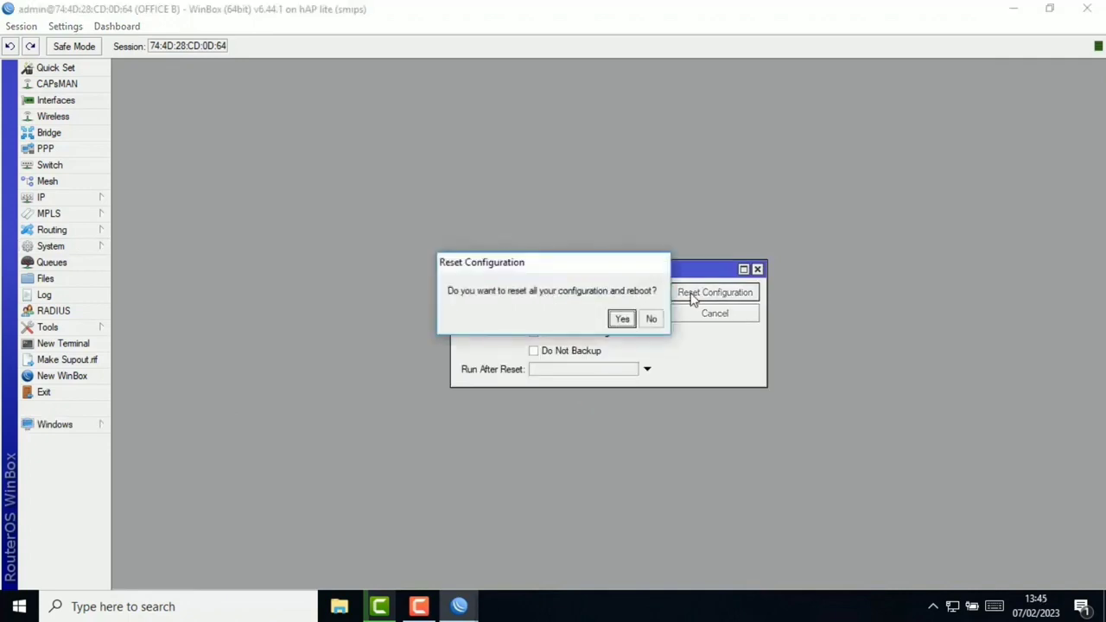
click(622, 318)
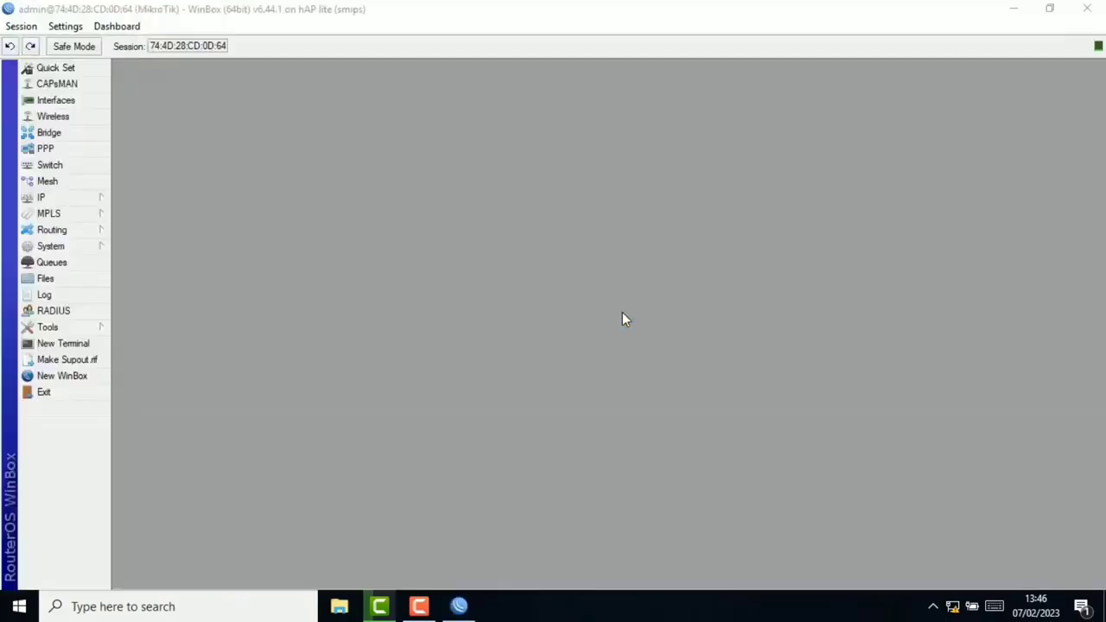
Step: Change the router identity from MikroTik to OFFICE B
click(88, 247)
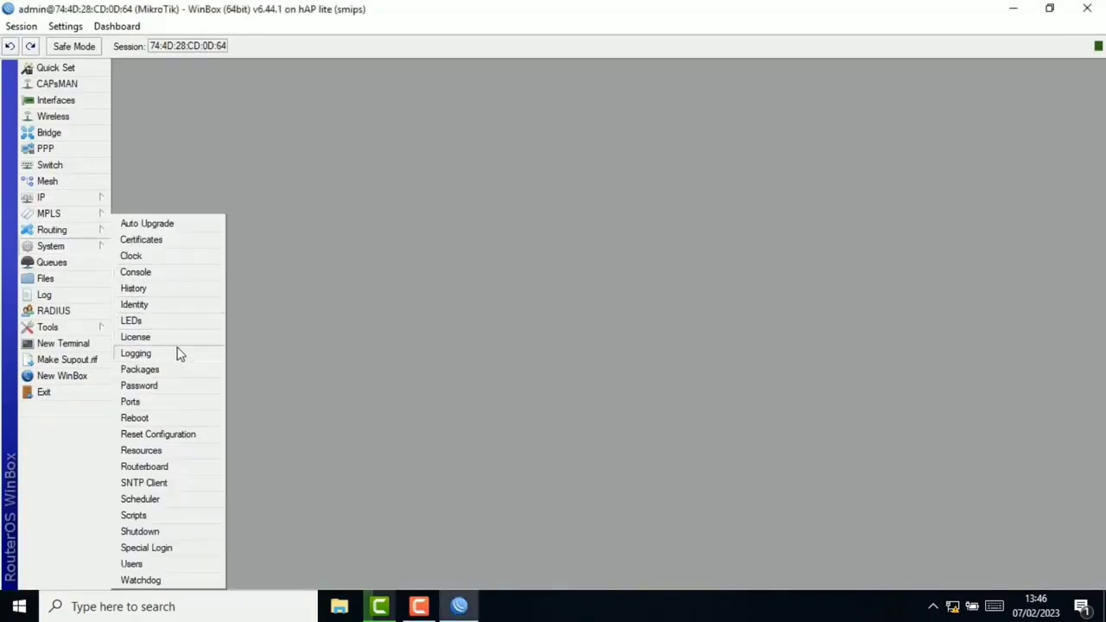
click(157, 308)
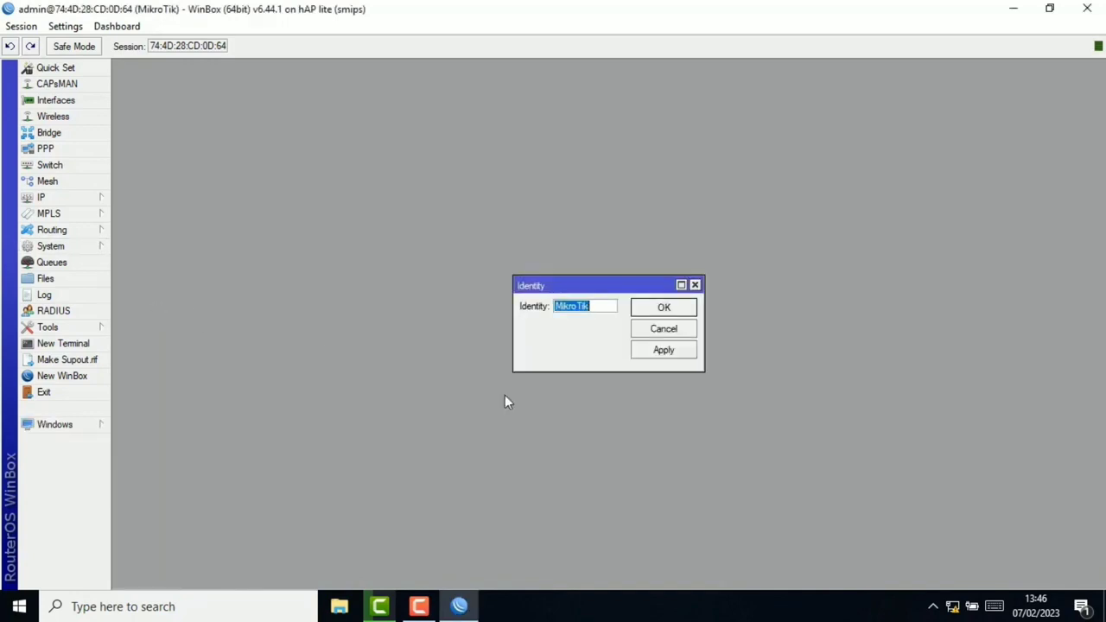
text(OFFICE B)
click(654, 357)
click(672, 312)
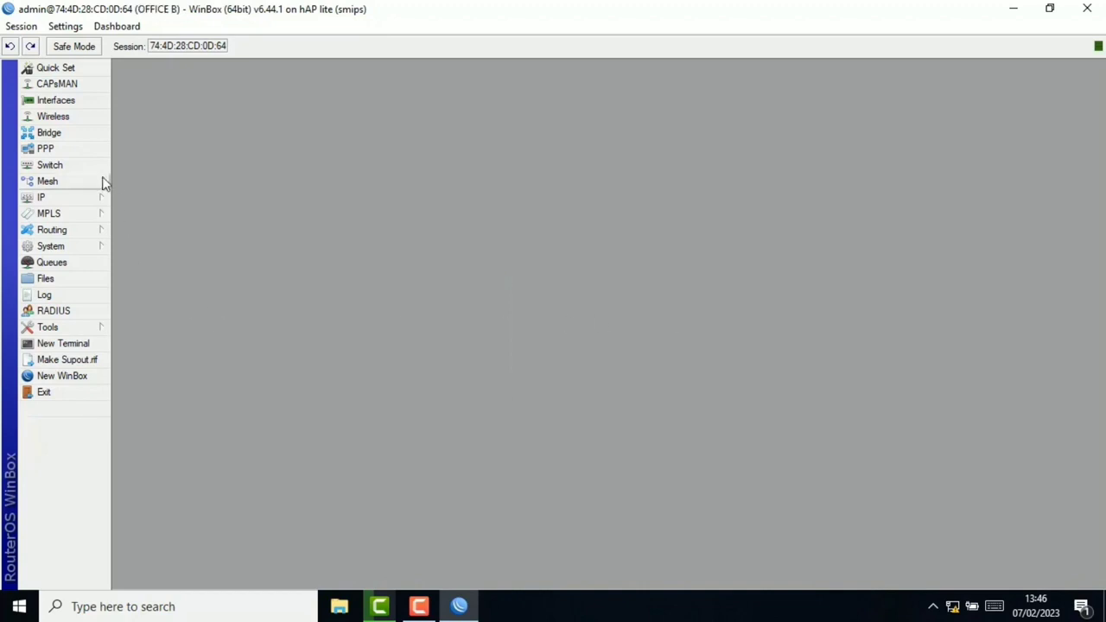
Step: Add a DHCP client on ether1, which binds the address 172.23.2.16/24
click(91, 199)
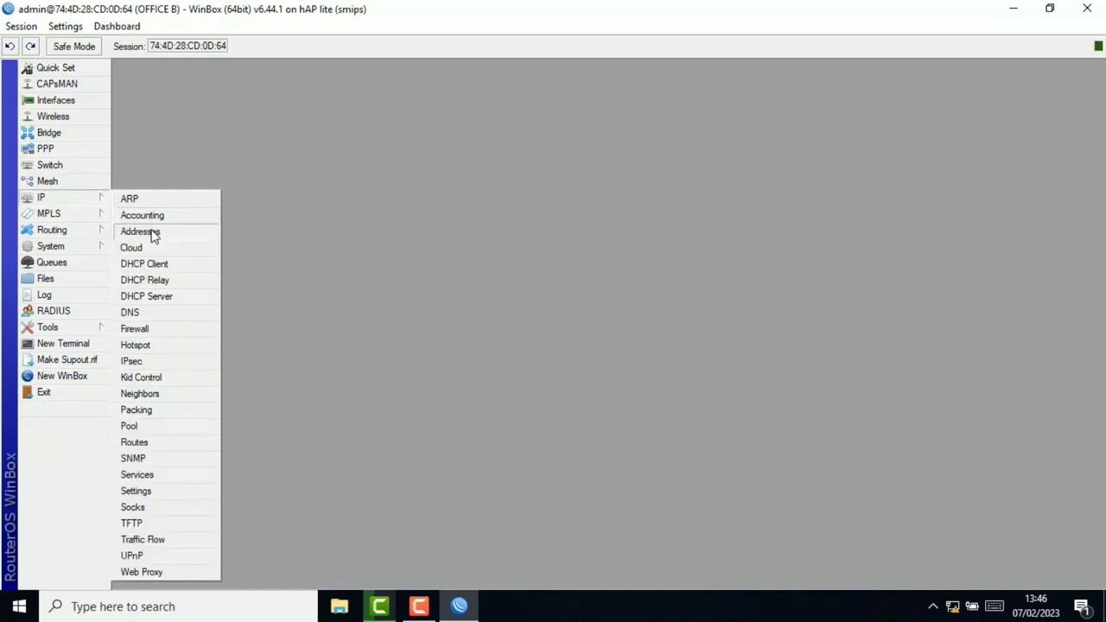
click(160, 264)
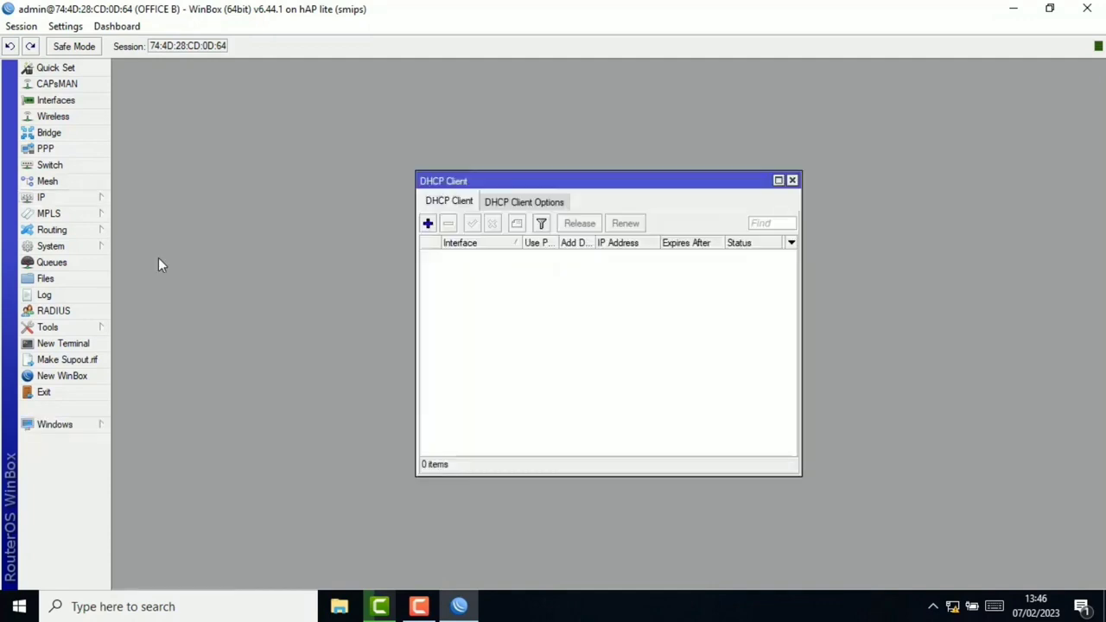
click(428, 224)
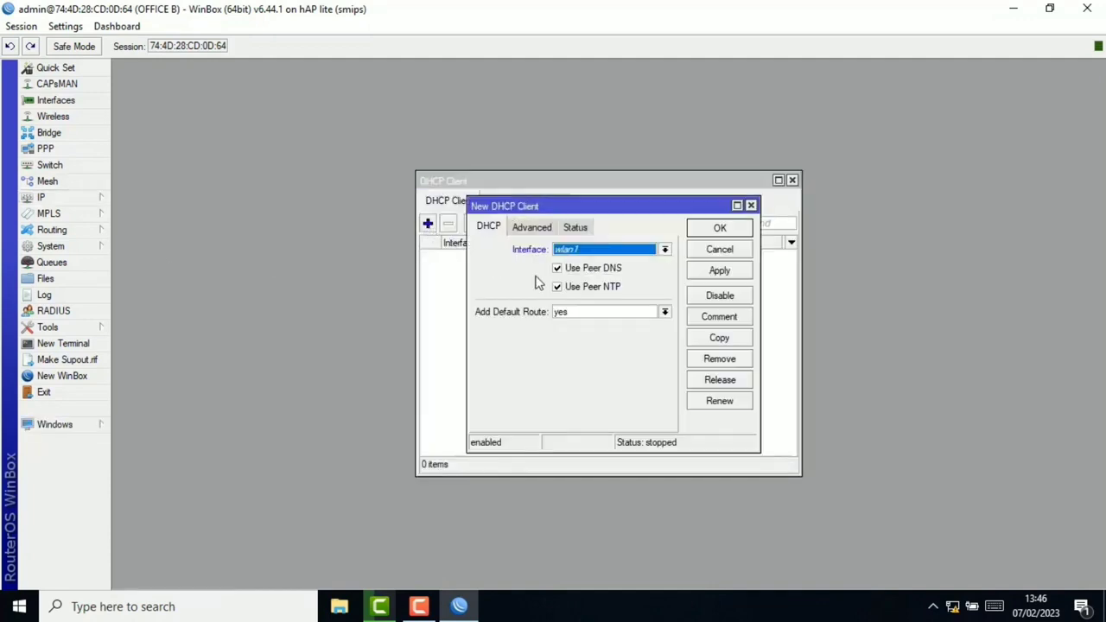
click(616, 253)
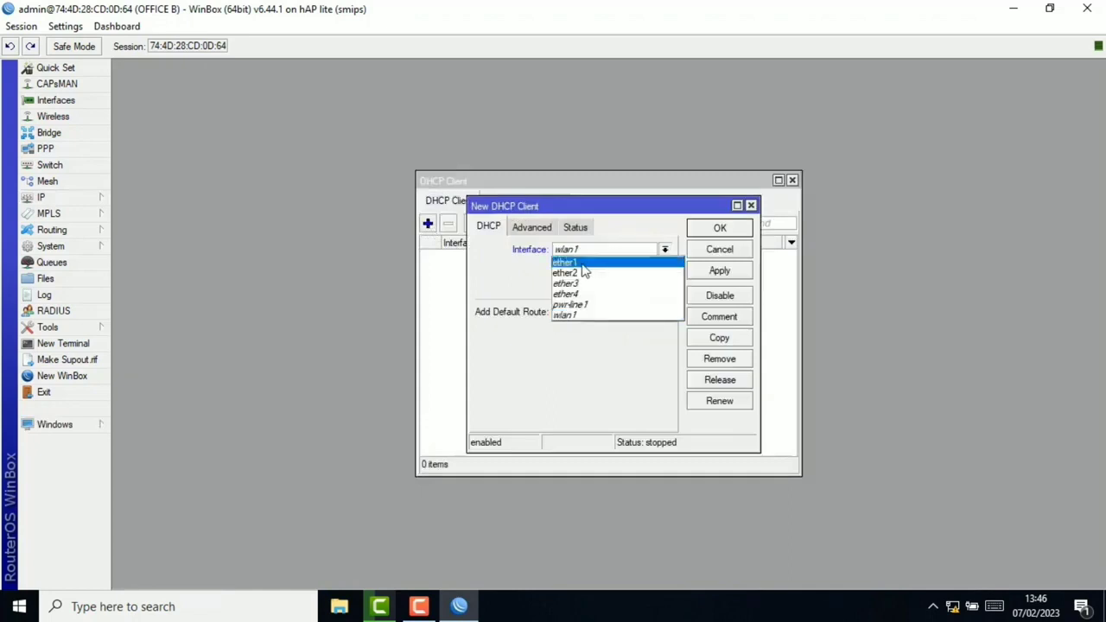
click(583, 264)
click(721, 272)
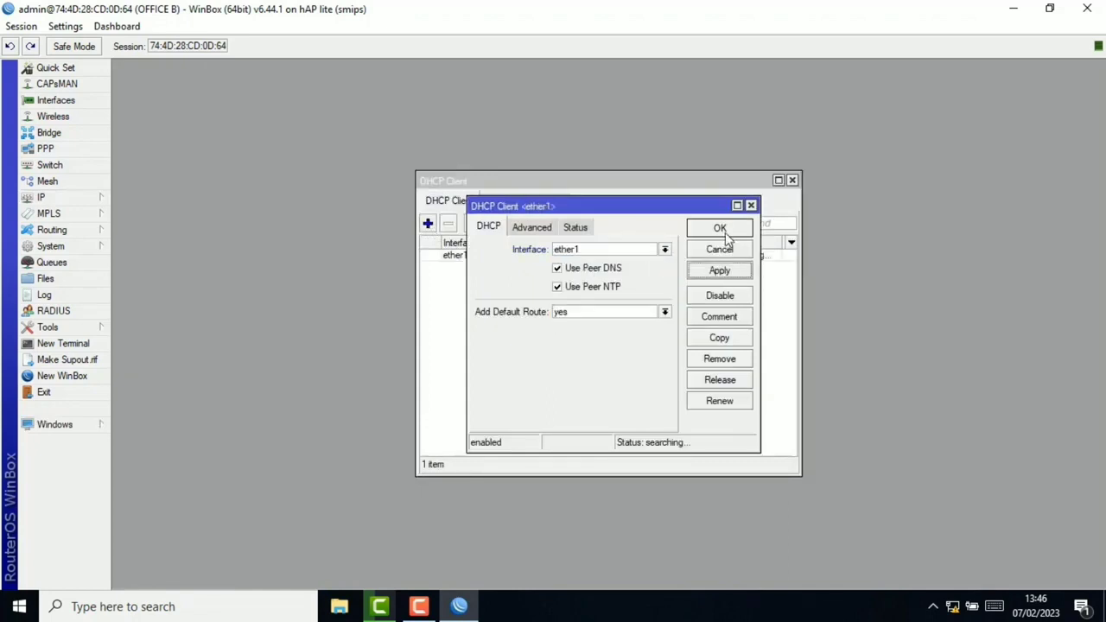
click(723, 230)
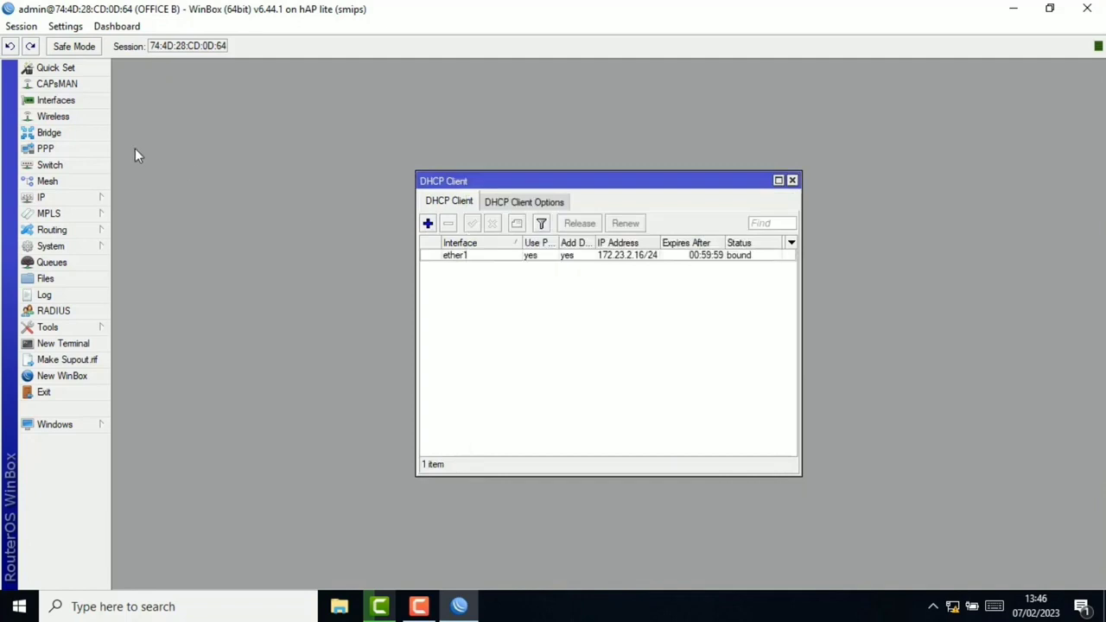
click(80, 197)
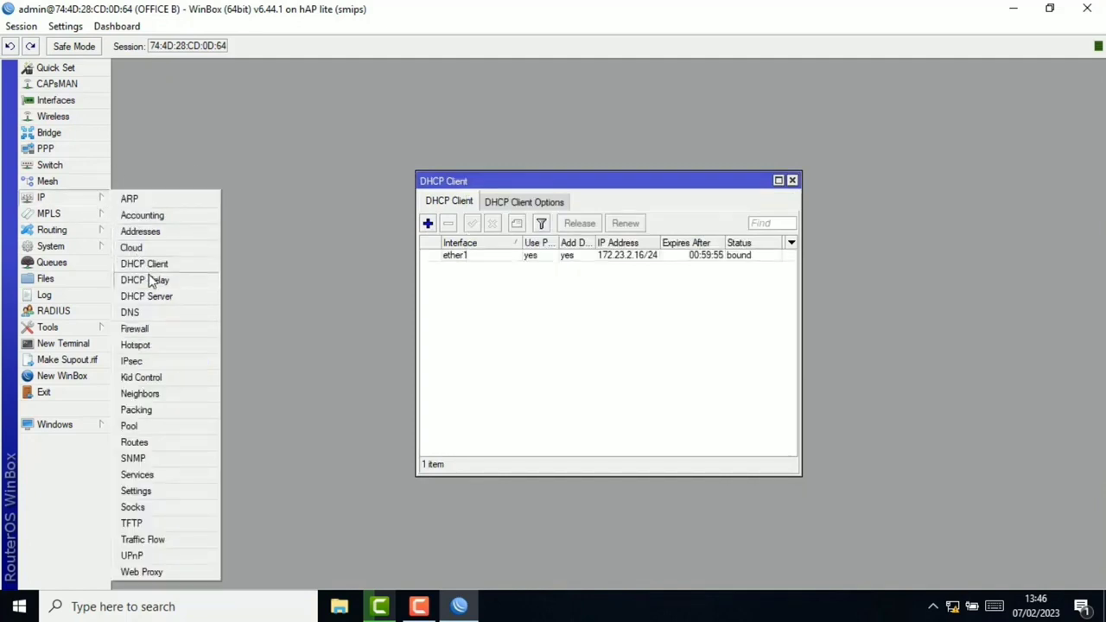
Step: Add the IP address 172.31.1.1/24 on interface ether2
click(160, 232)
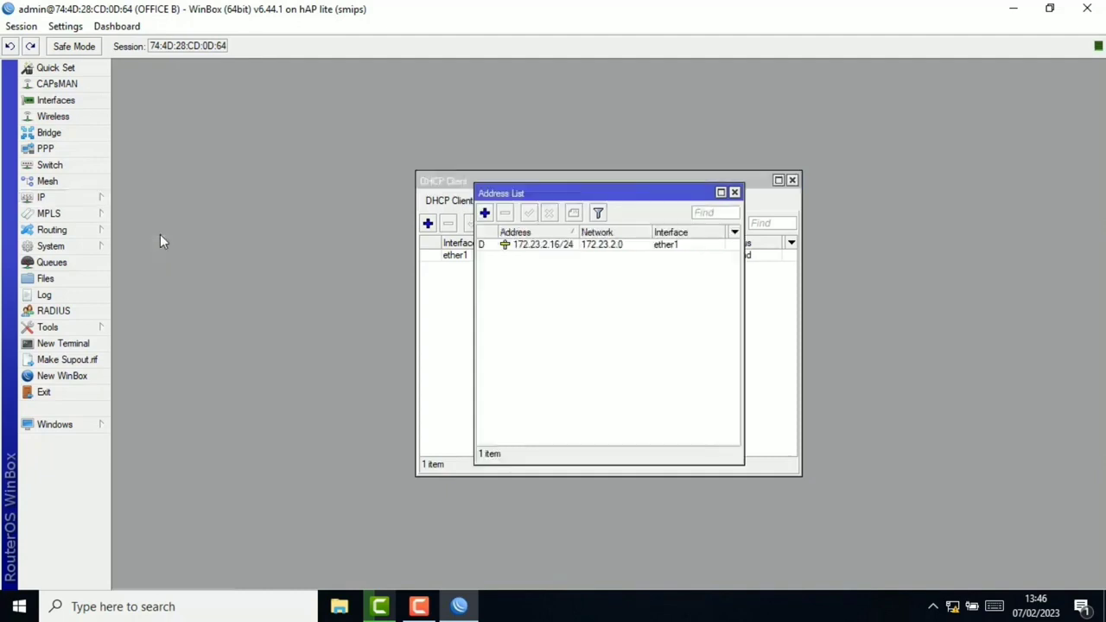
click(485, 213)
text(172.31.1.1)
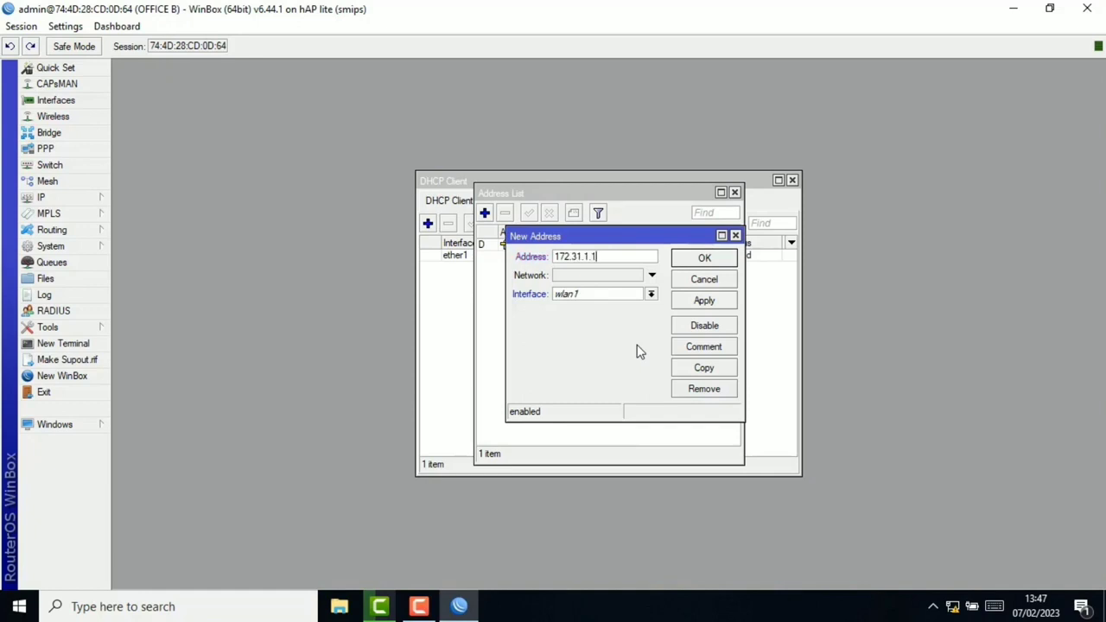
text(/2)
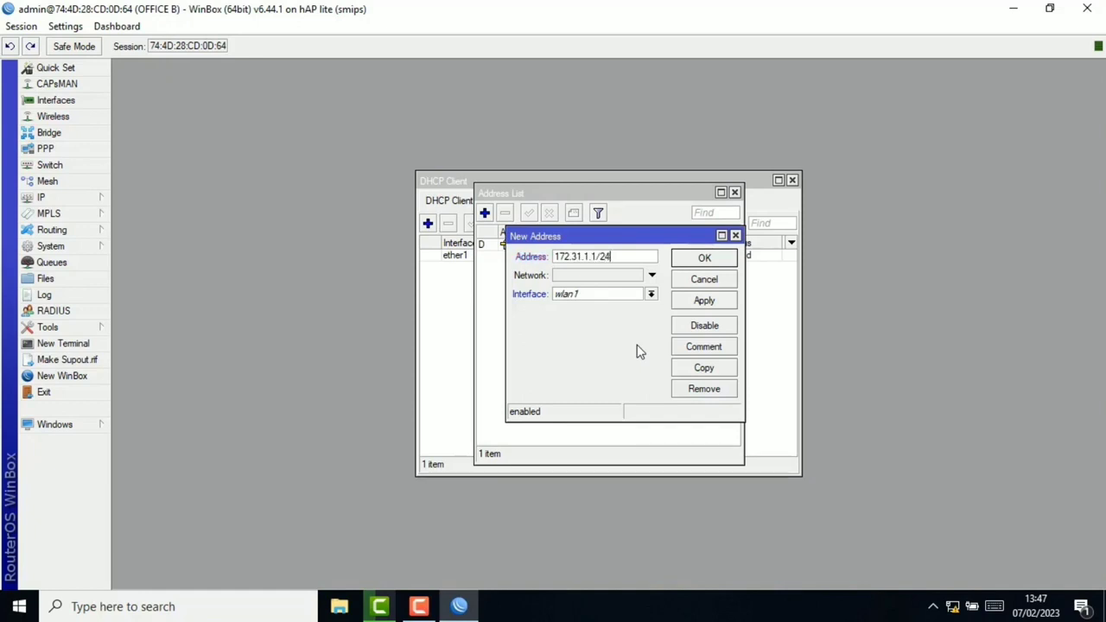
text(4)
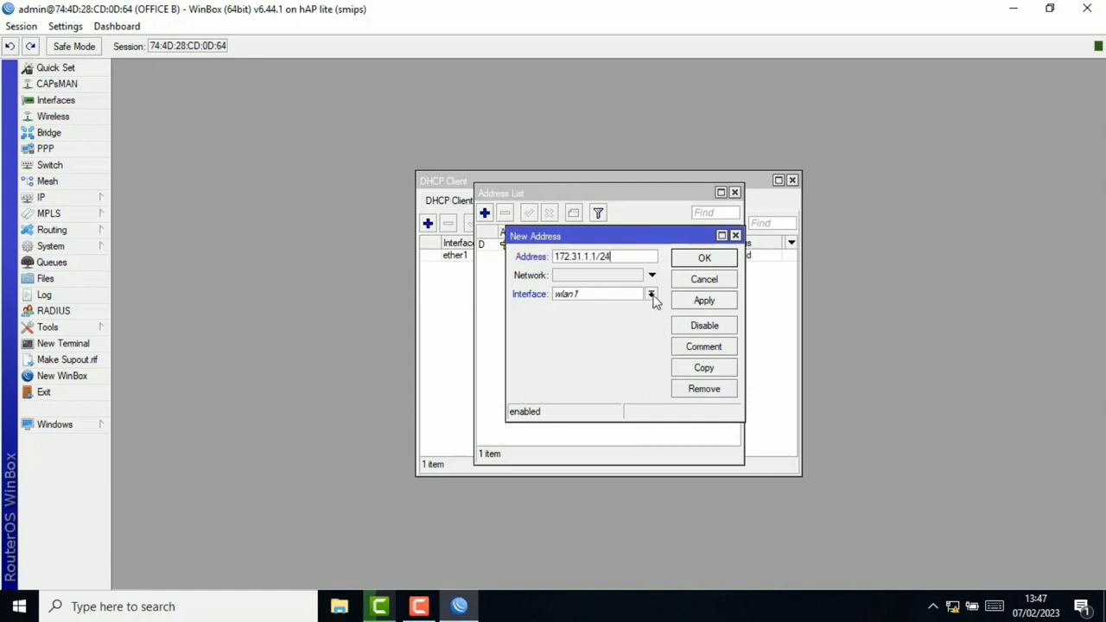
click(652, 295)
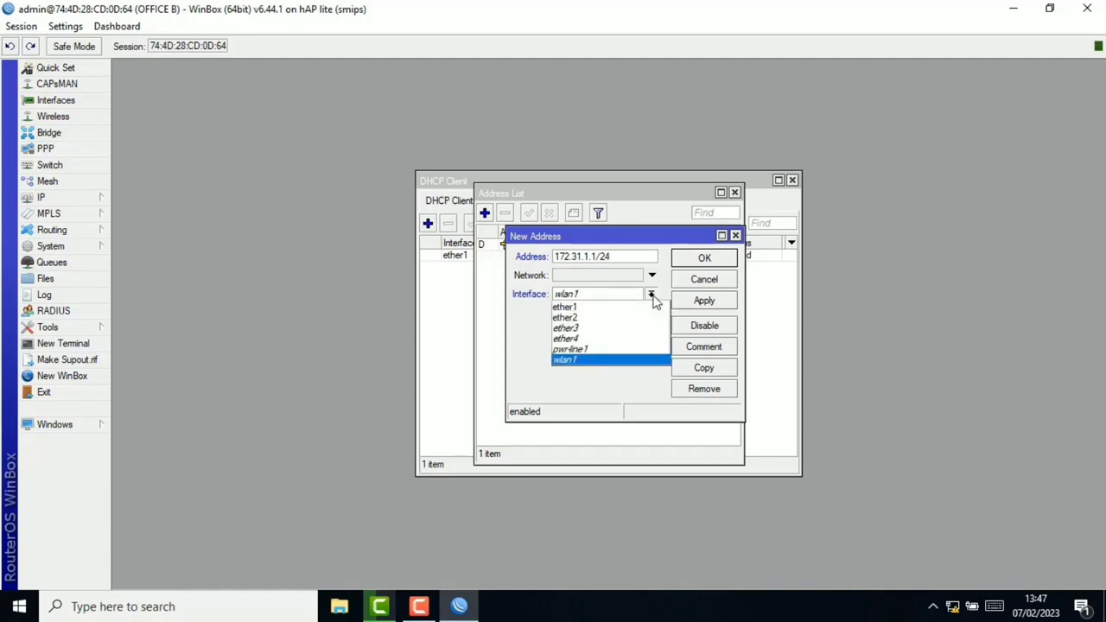
click(597, 320)
click(718, 301)
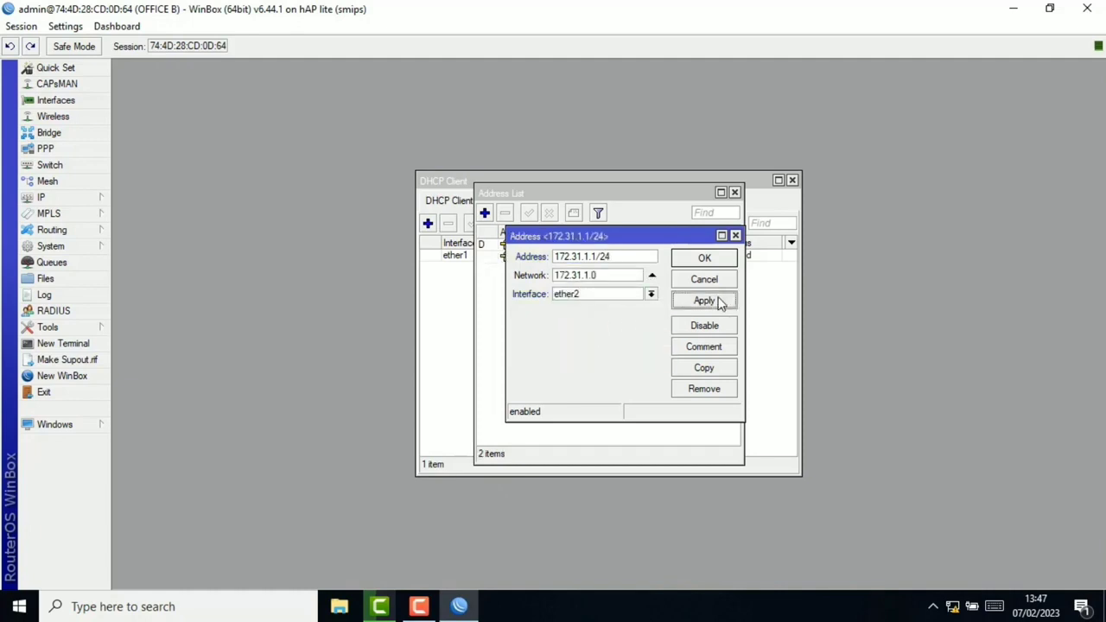
click(712, 262)
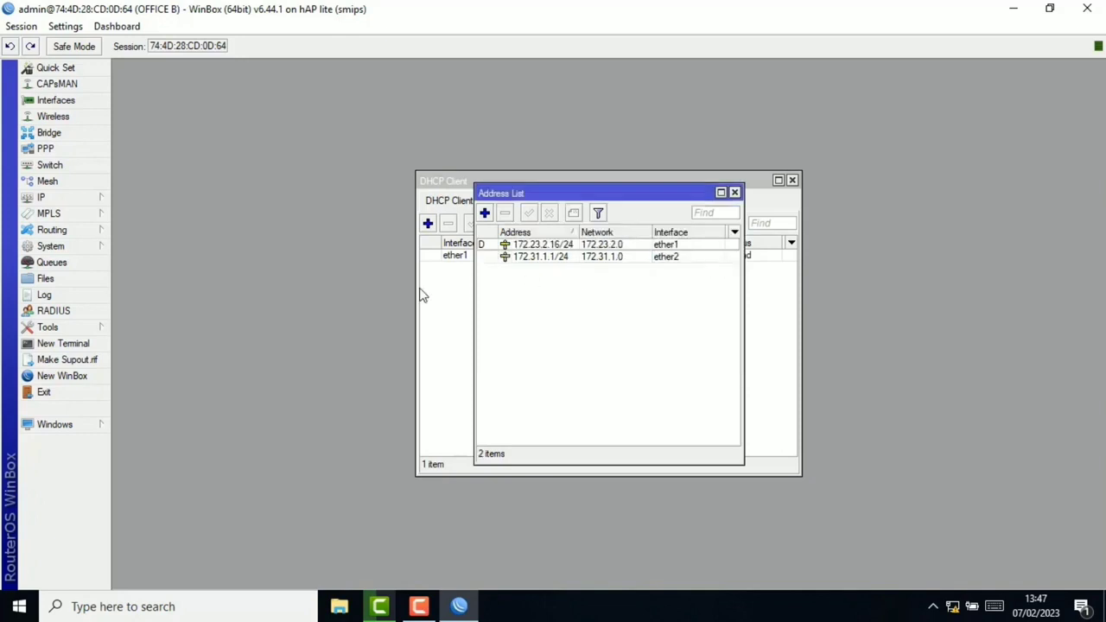
click(91, 205)
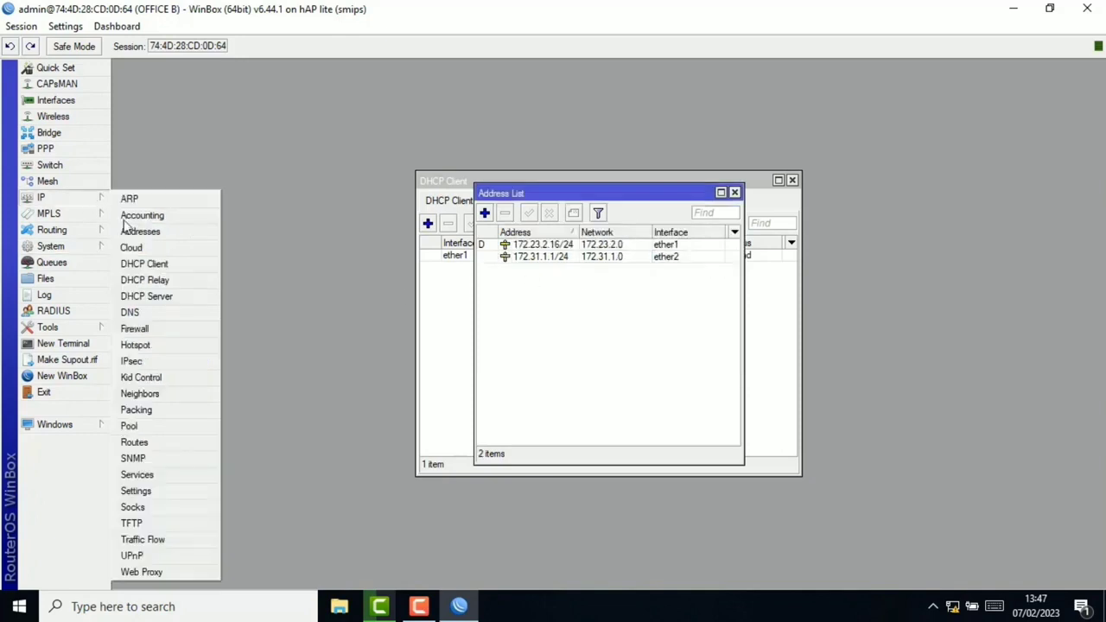
Step: Create DHCP server dhcp1 on ether2 with all default settings, then open the Firewall NAT list
click(171, 298)
click(485, 223)
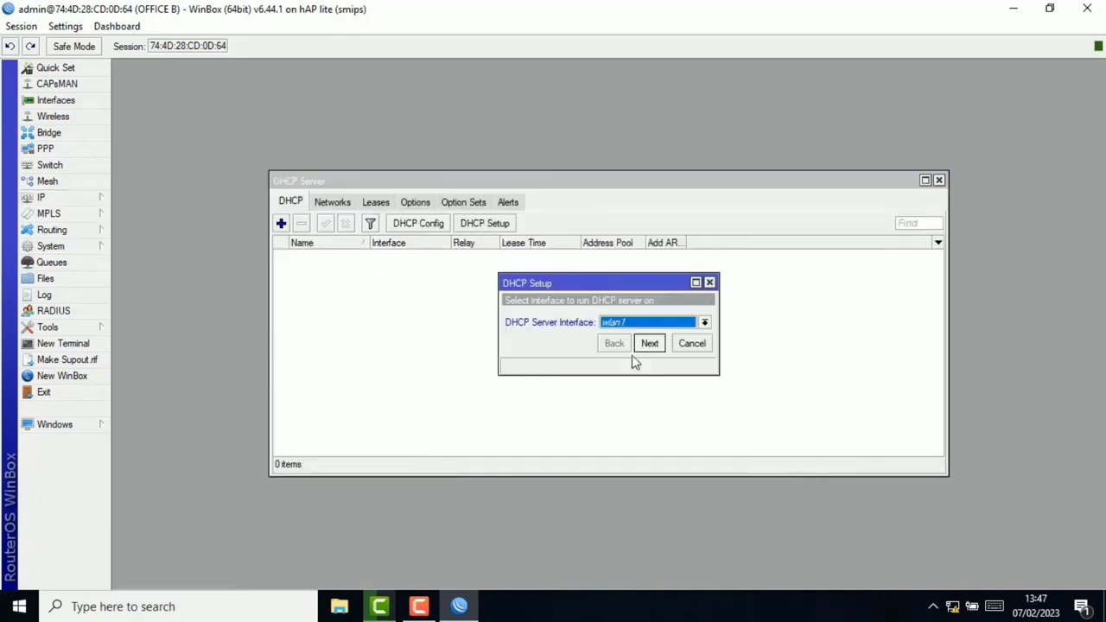
click(679, 325)
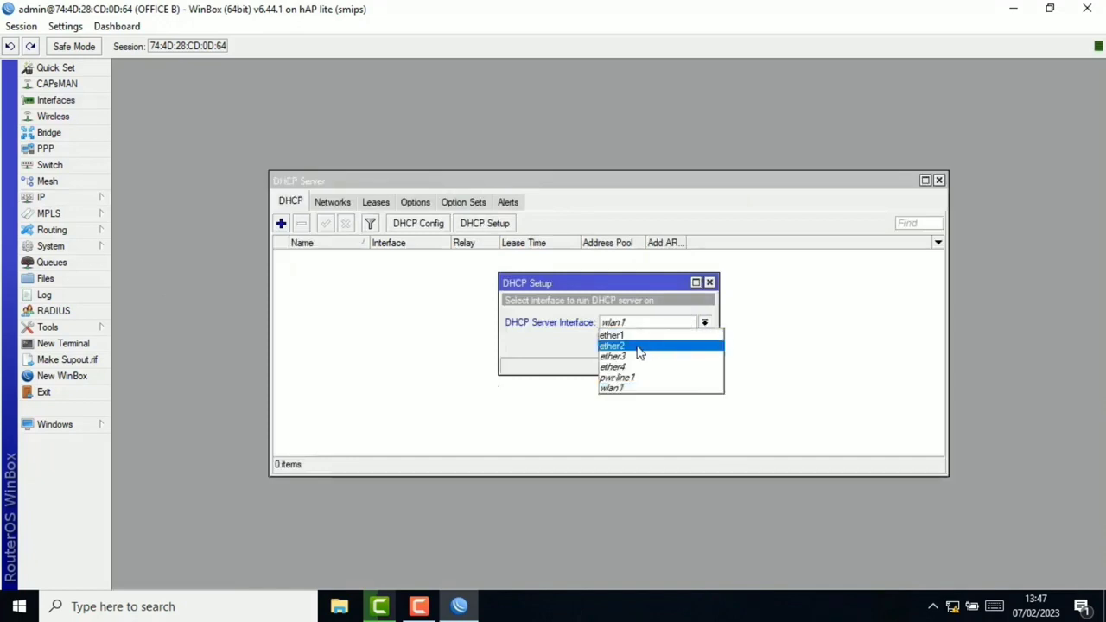
click(641, 347)
click(650, 343)
click(650, 344)
click(650, 343)
click(650, 343)
click(650, 344)
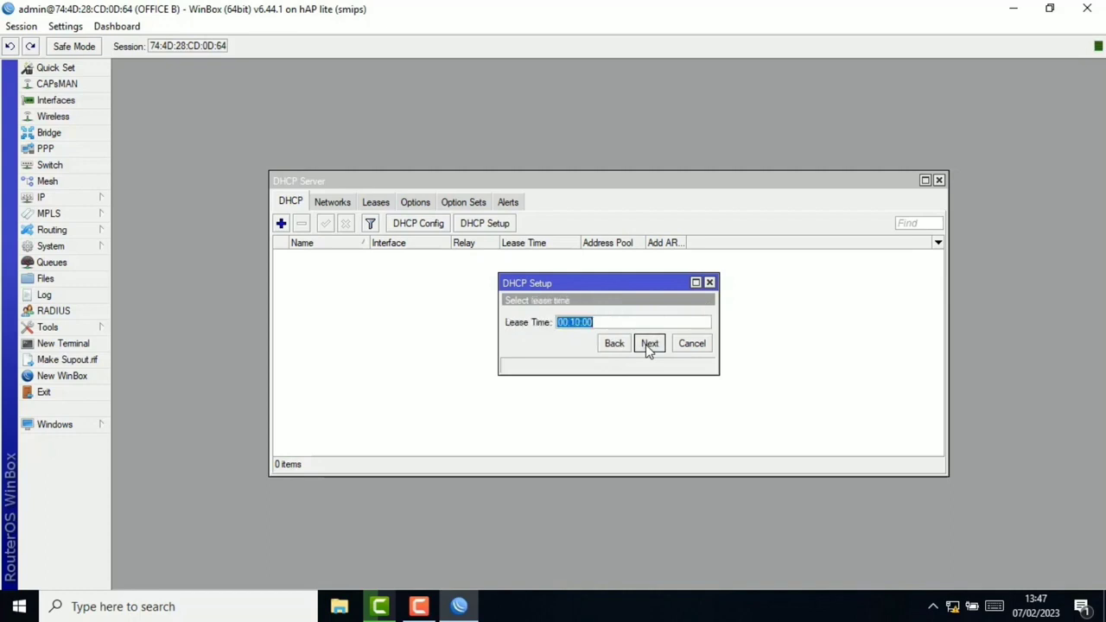
click(649, 345)
click(611, 321)
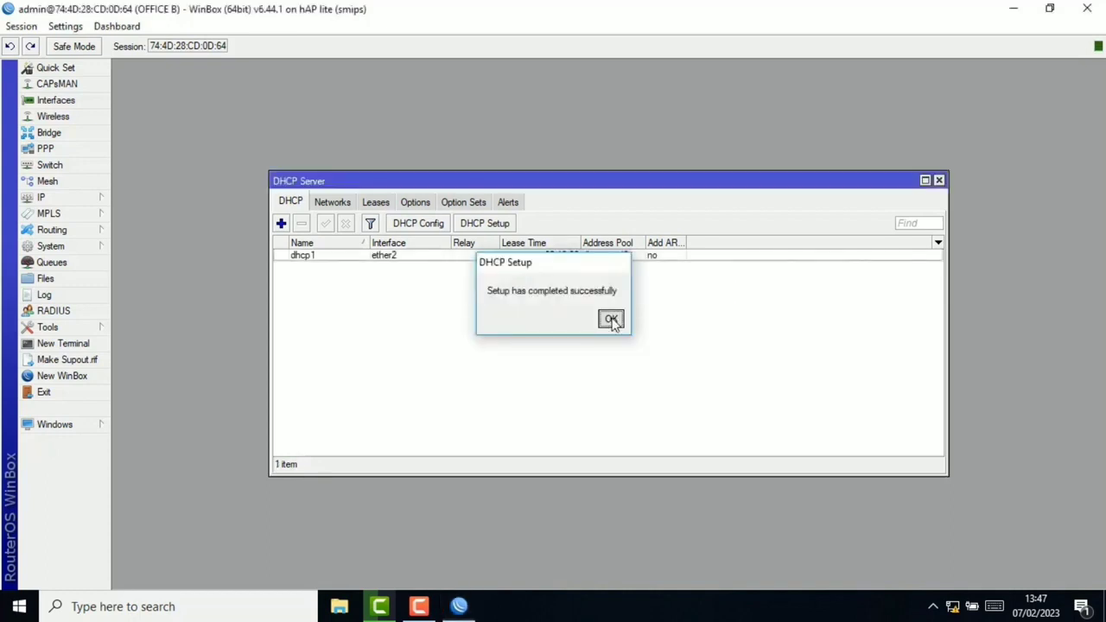
click(47, 197)
click(147, 326)
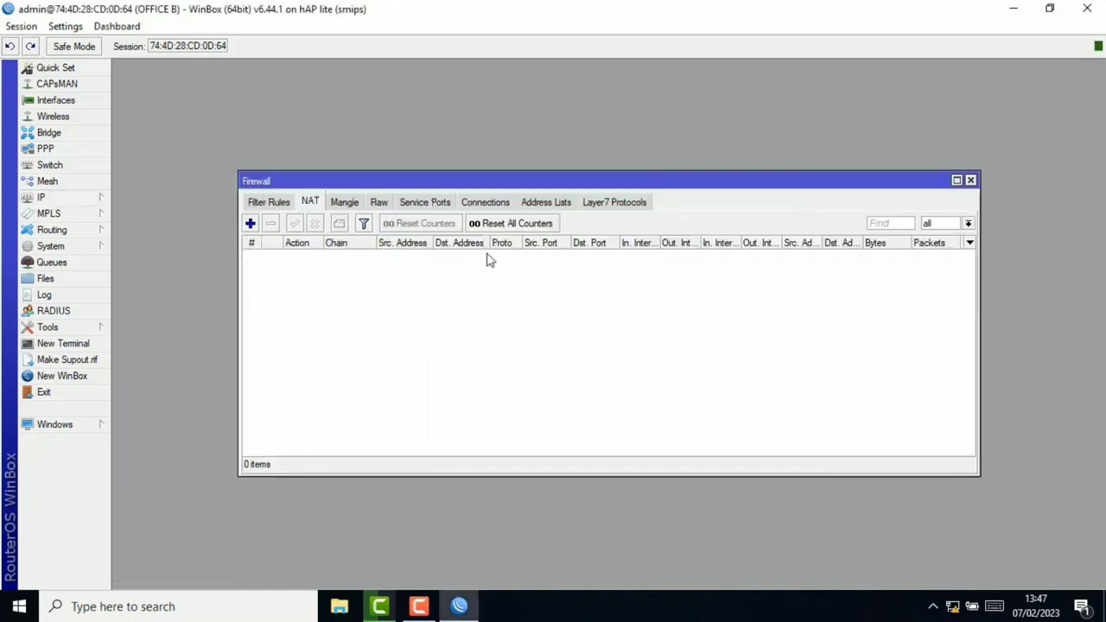
Step: Add a srcnat NAT rule with Out. Interface ether1 and action masquerade
click(250, 223)
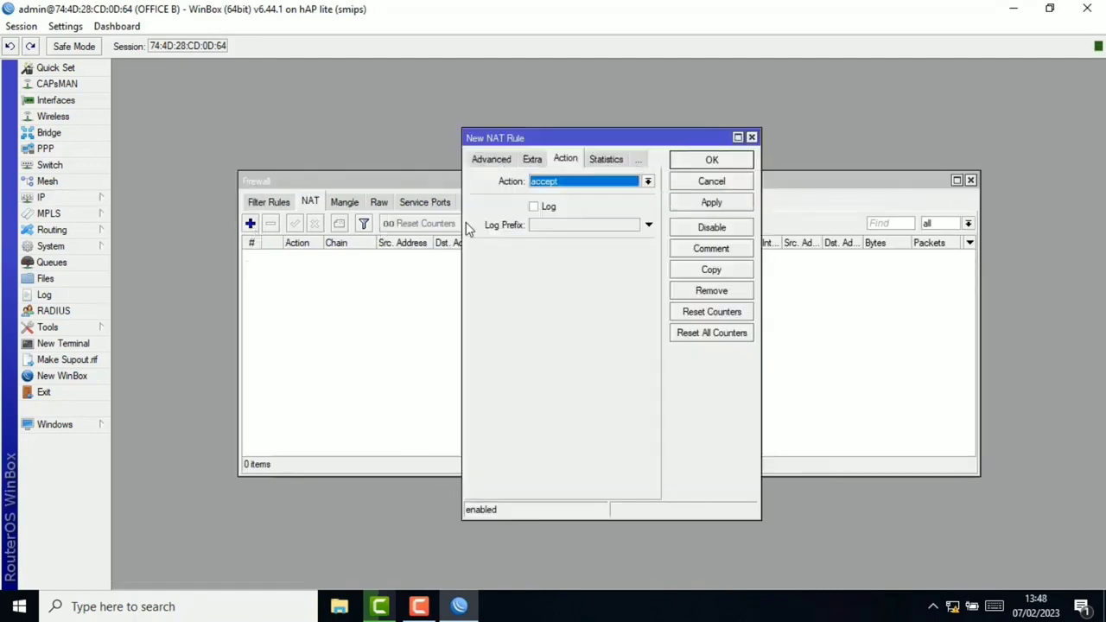
click(489, 160)
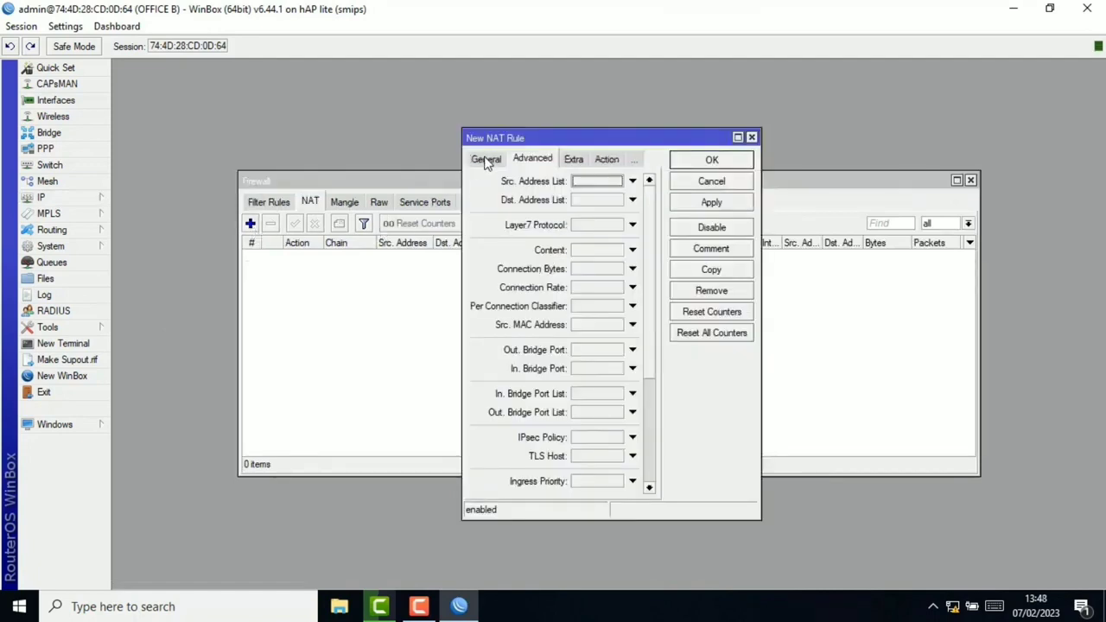
click(486, 160)
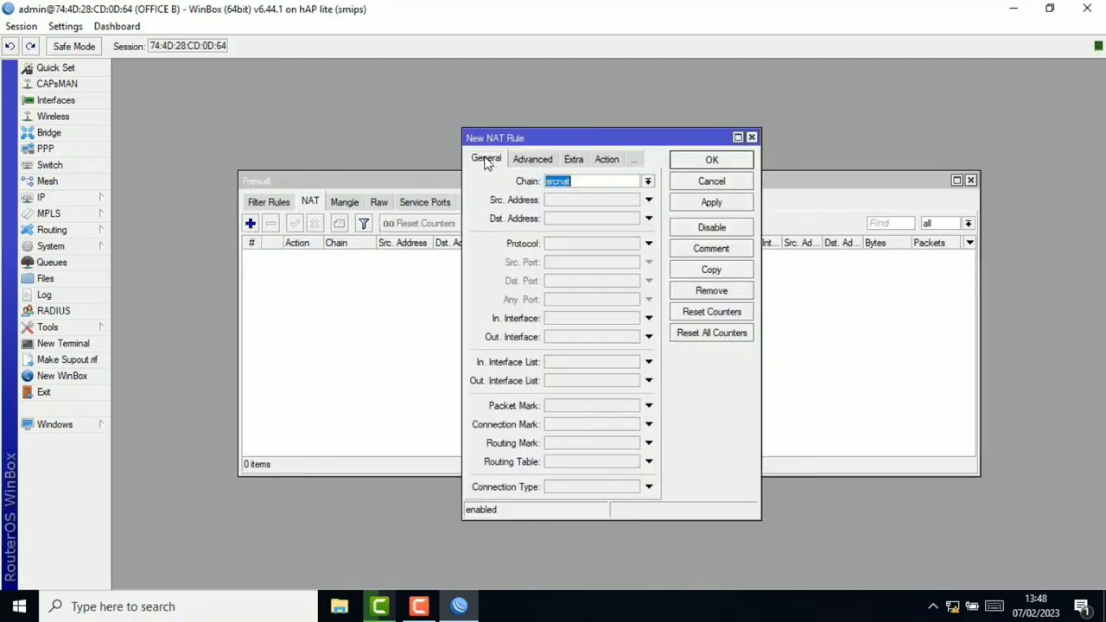
click(588, 336)
click(634, 338)
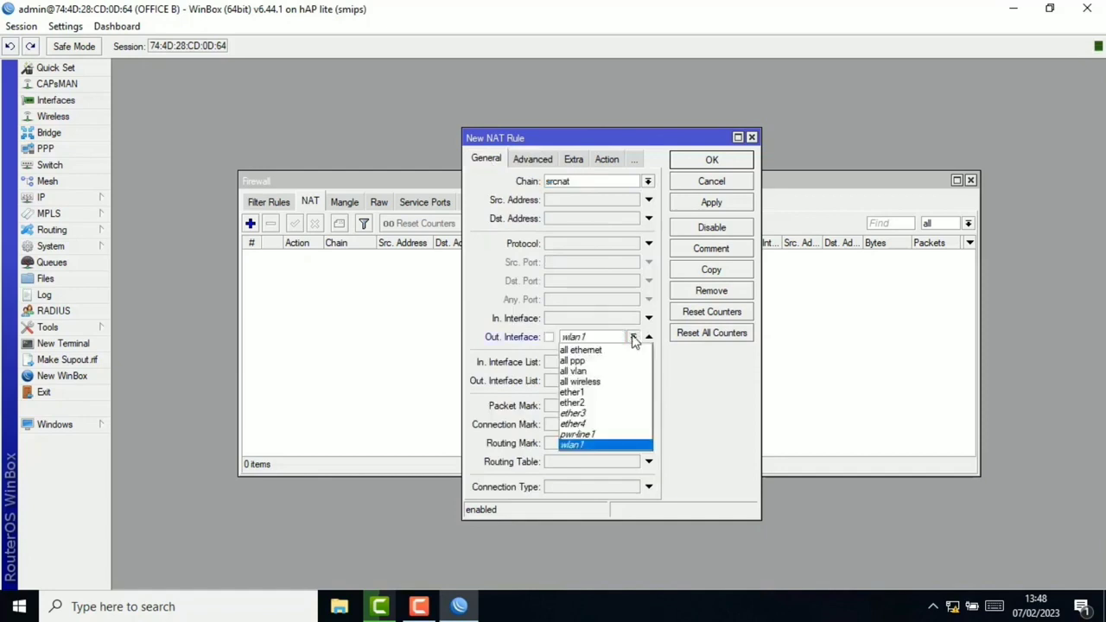
click(592, 395)
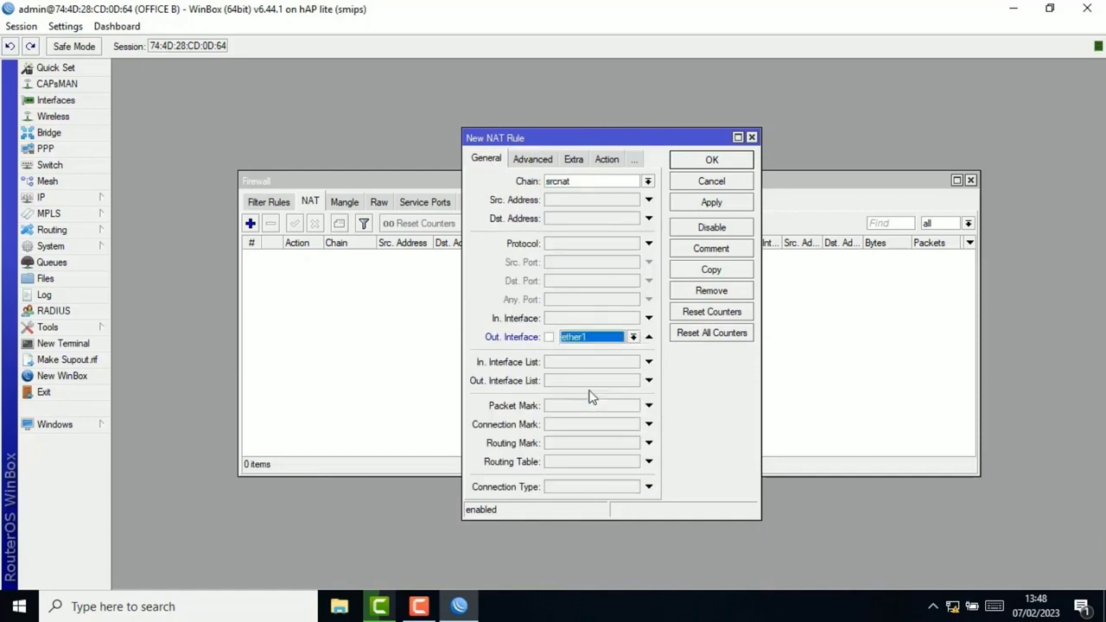
click(608, 161)
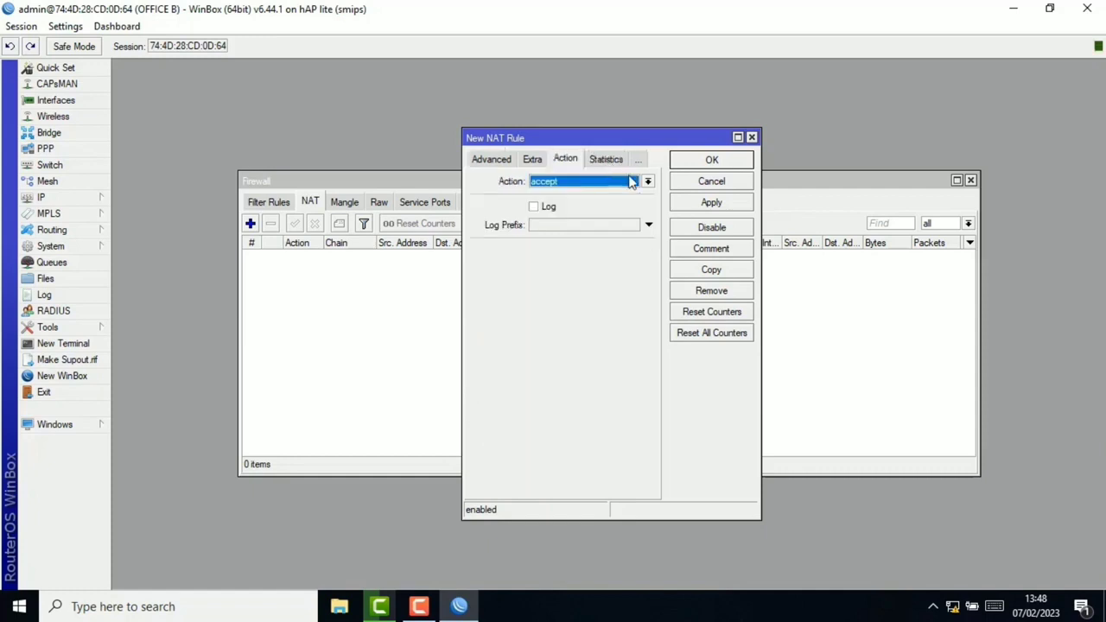
click(634, 183)
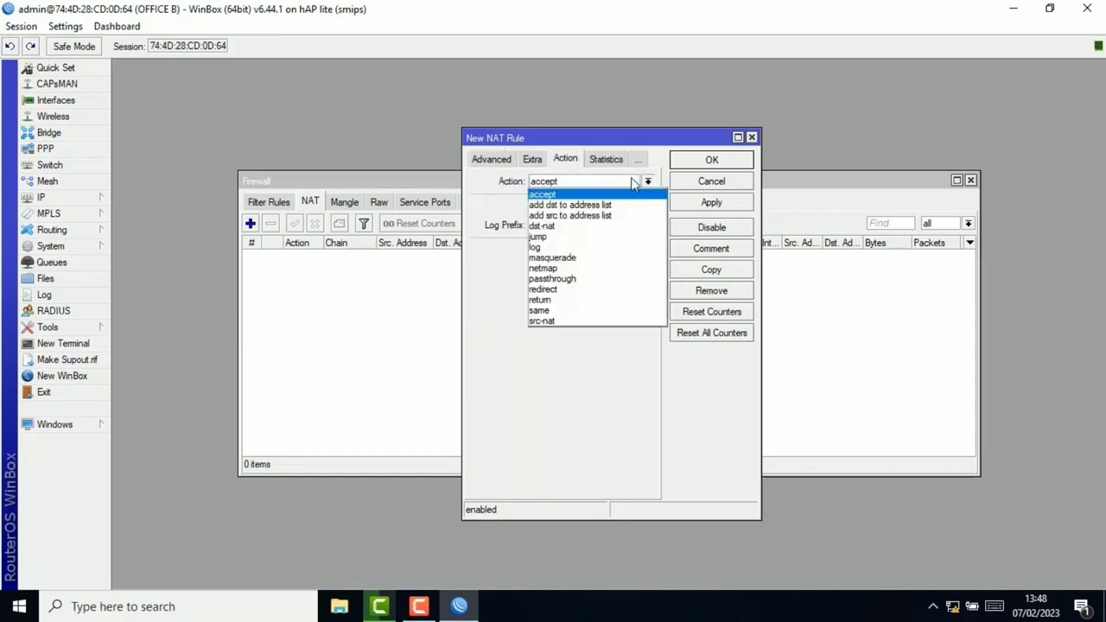
click(563, 258)
click(712, 203)
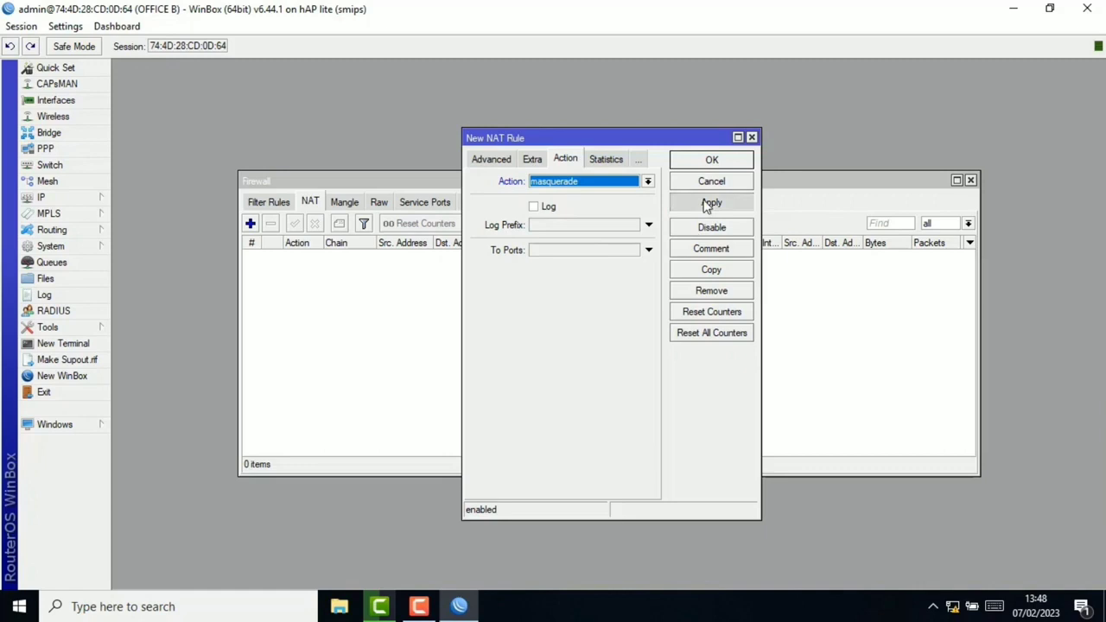
click(712, 162)
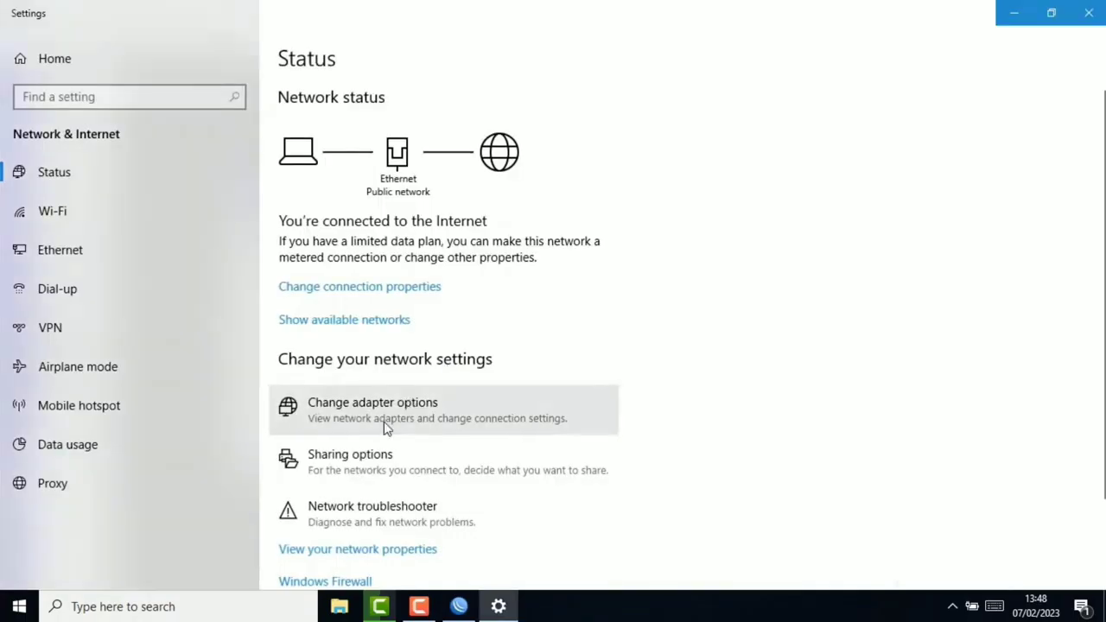
Step: View the PC Ethernet adapter's IPv4 details in its status window
click(386, 428)
right_click(437, 183)
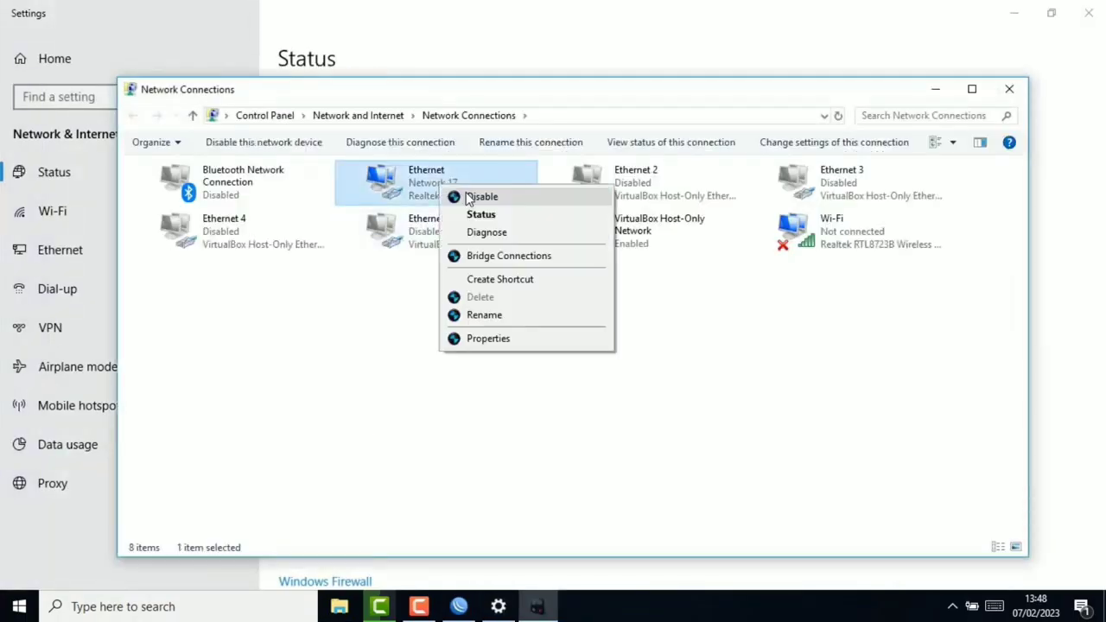
click(457, 196)
right_click(464, 192)
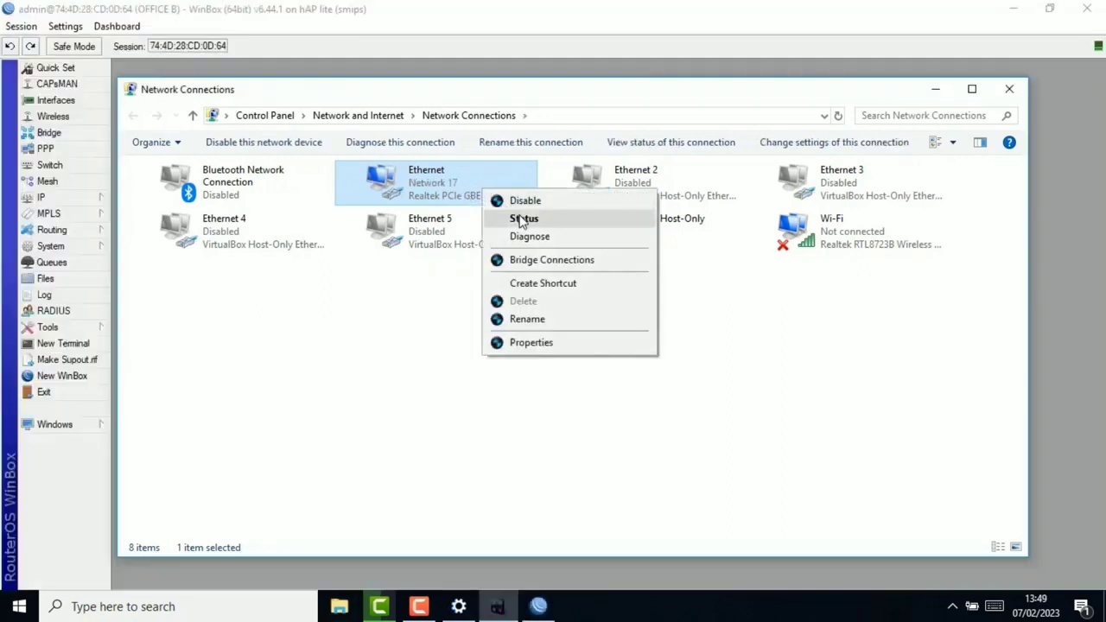
click(522, 218)
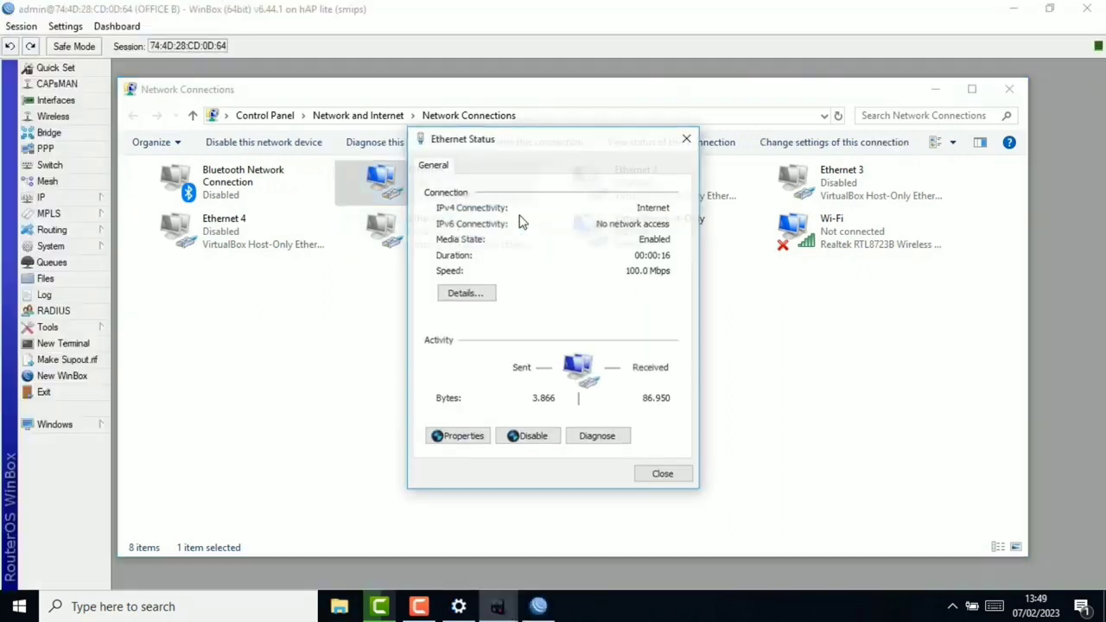
click(481, 293)
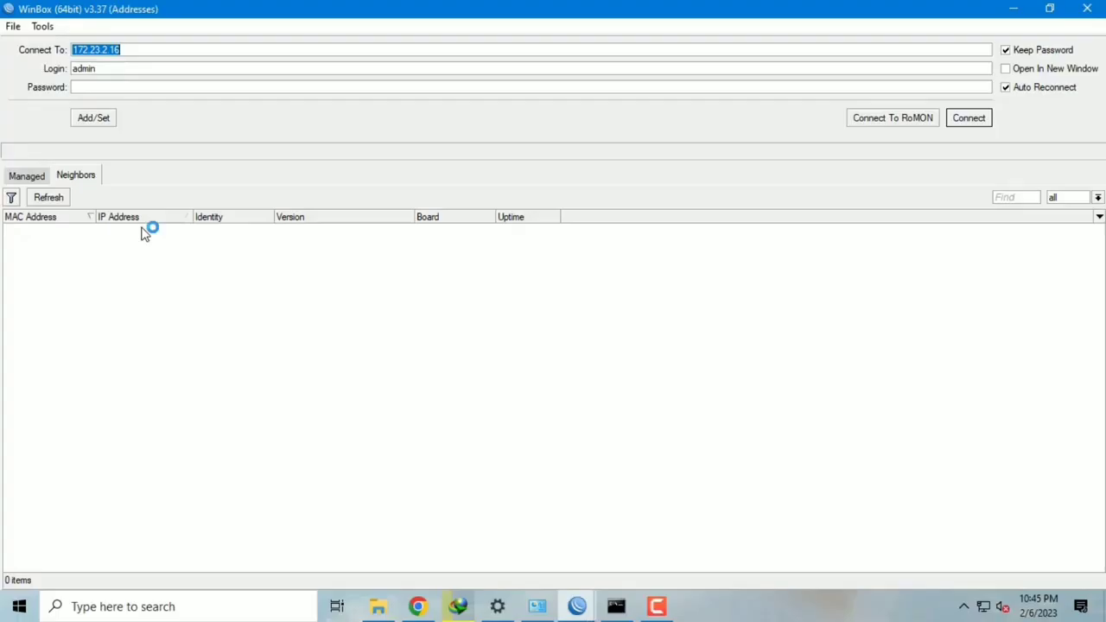
Step: Refresh neighbours and connect to the discovered MikroTik router RB952Ui-5ac2nD
click(49, 198)
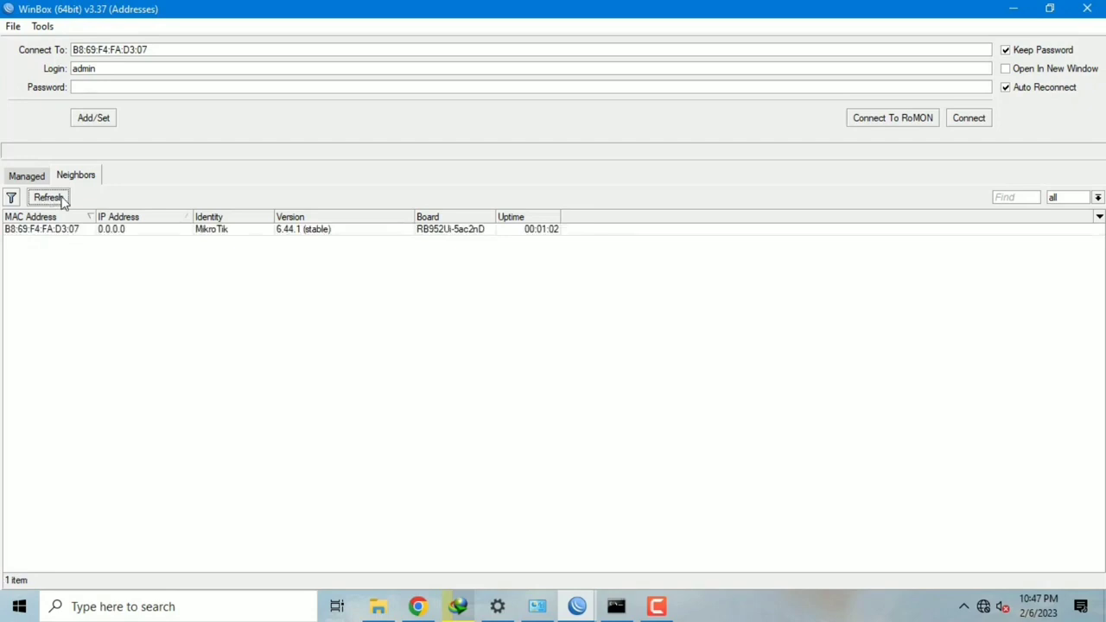
click(47, 229)
click(970, 118)
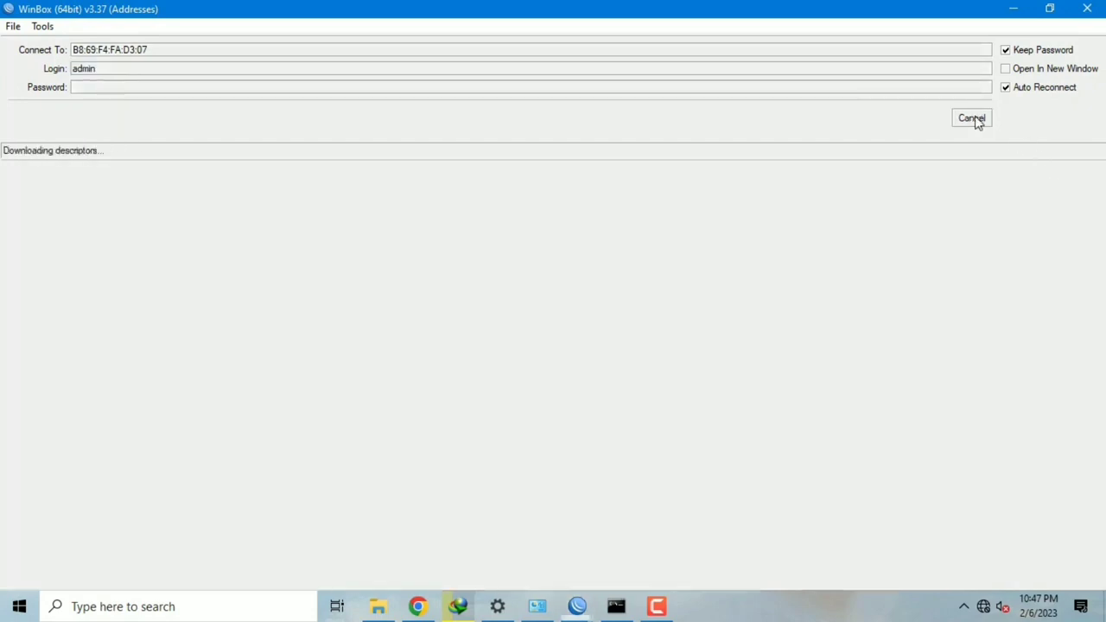
Step: Change the second router's identity from MikroTik to OFFICE A
click(1092, 180)
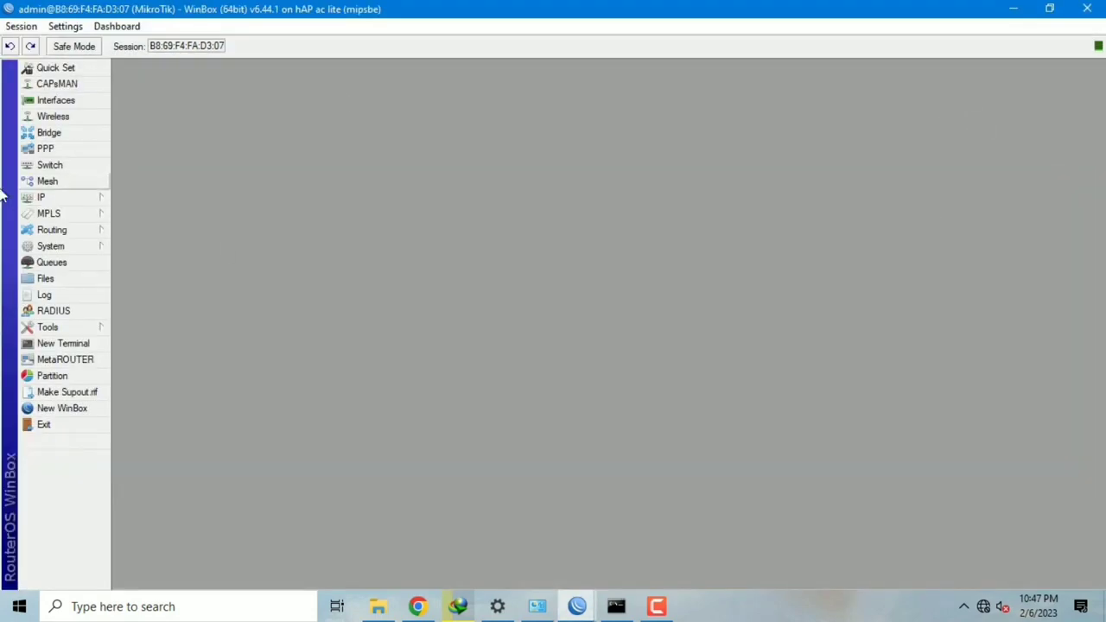
click(100, 246)
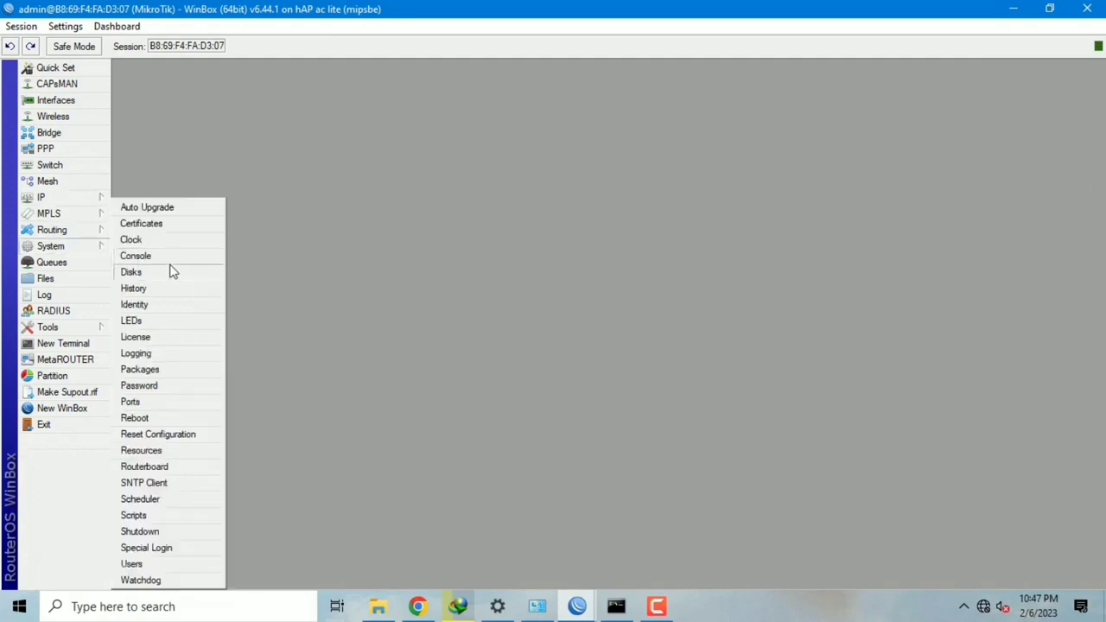
click(198, 304)
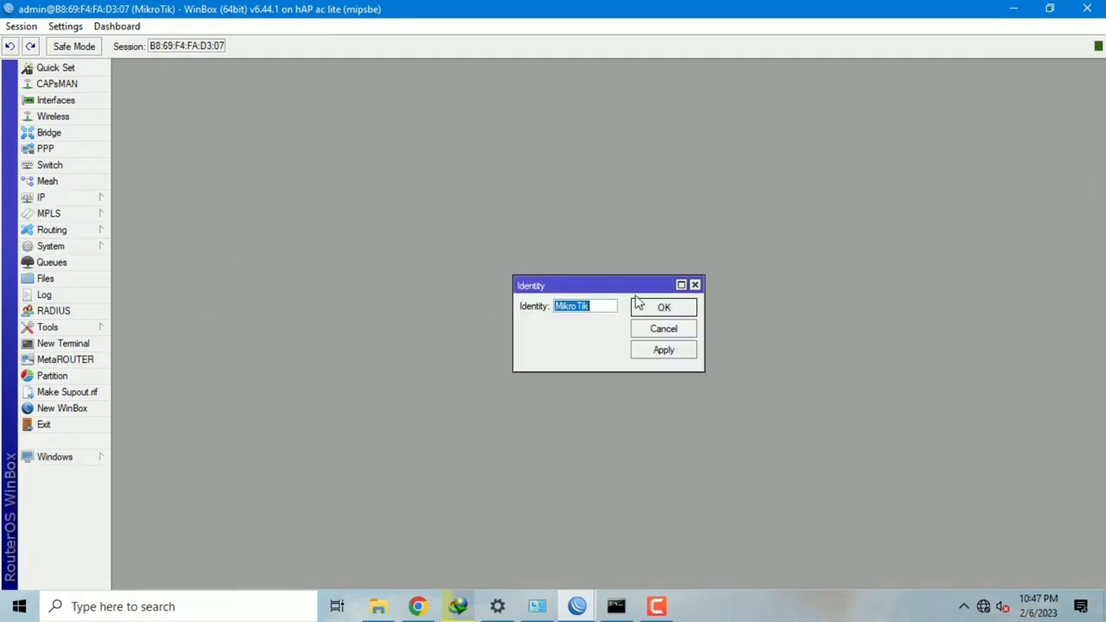
key(BackSpace)
text(OFFICE A)
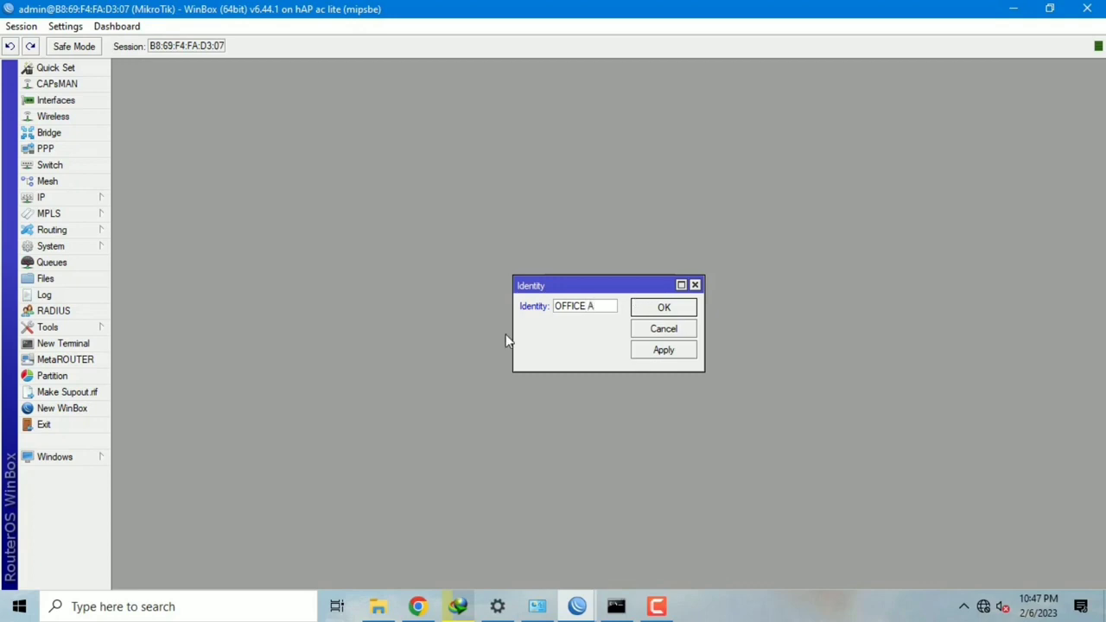
click(663, 350)
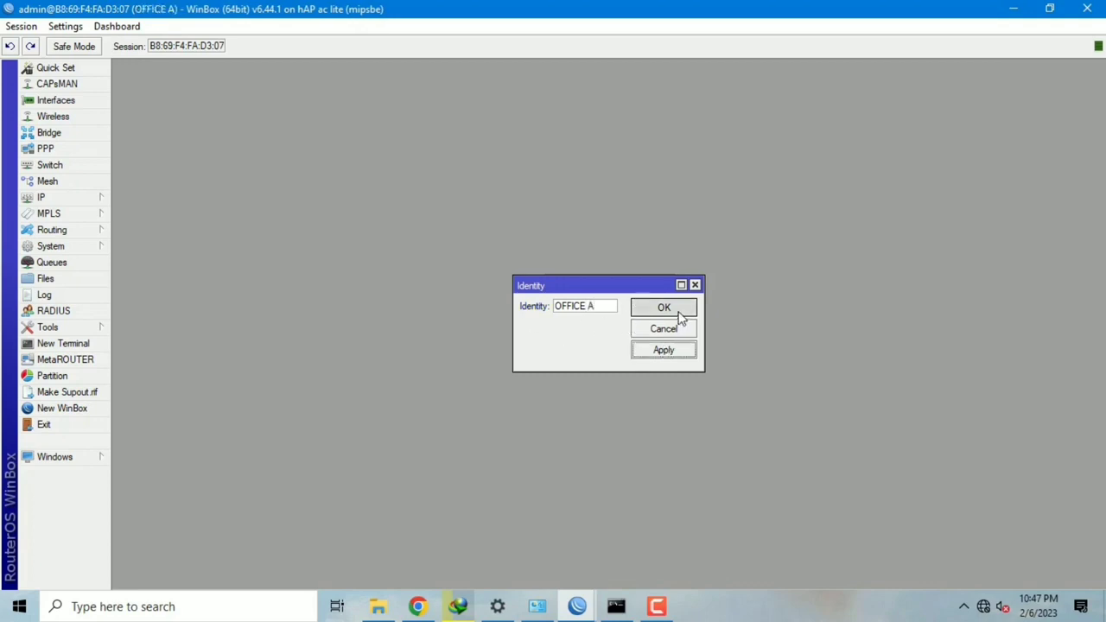
click(681, 315)
click(86, 201)
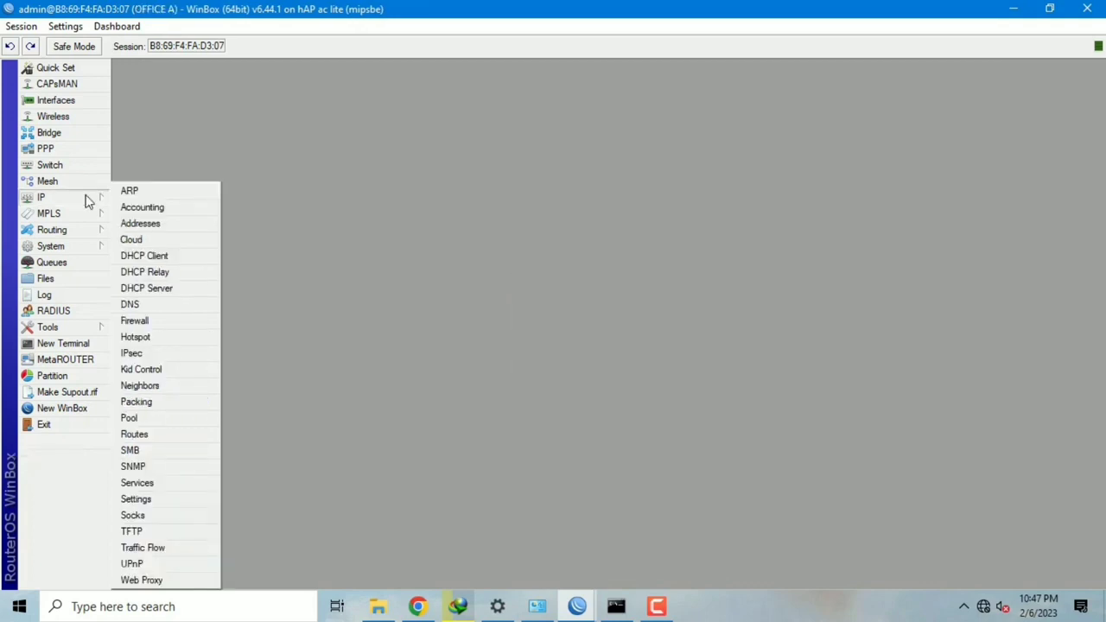
Step: Add a DHCP client on ether1 of OFFICE A, binding 172.23.2.15/24
click(189, 257)
click(295, 200)
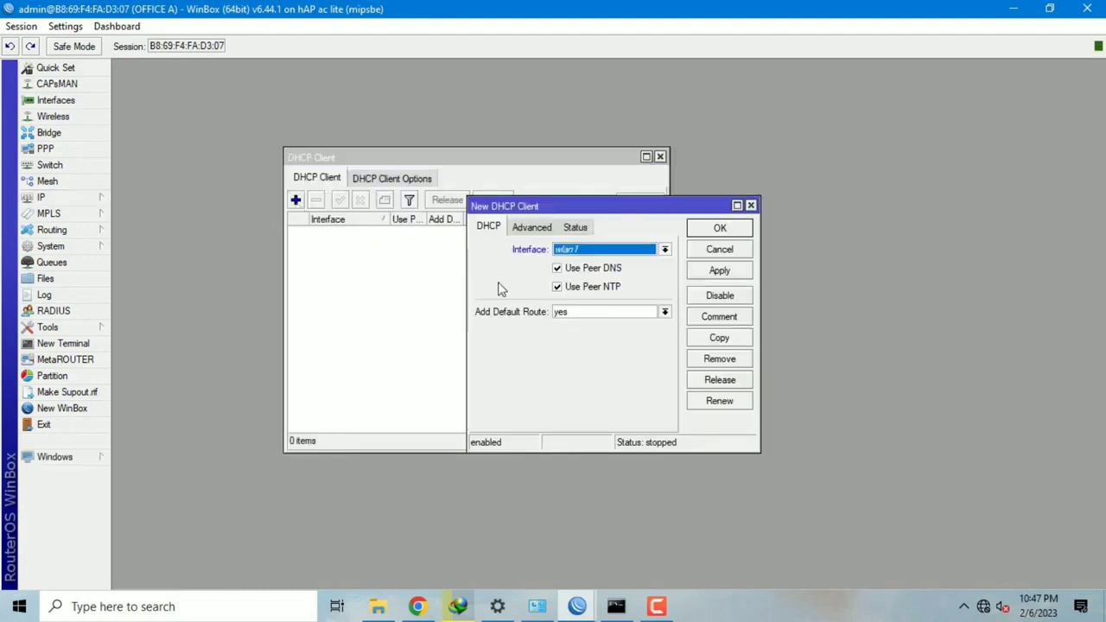
click(665, 250)
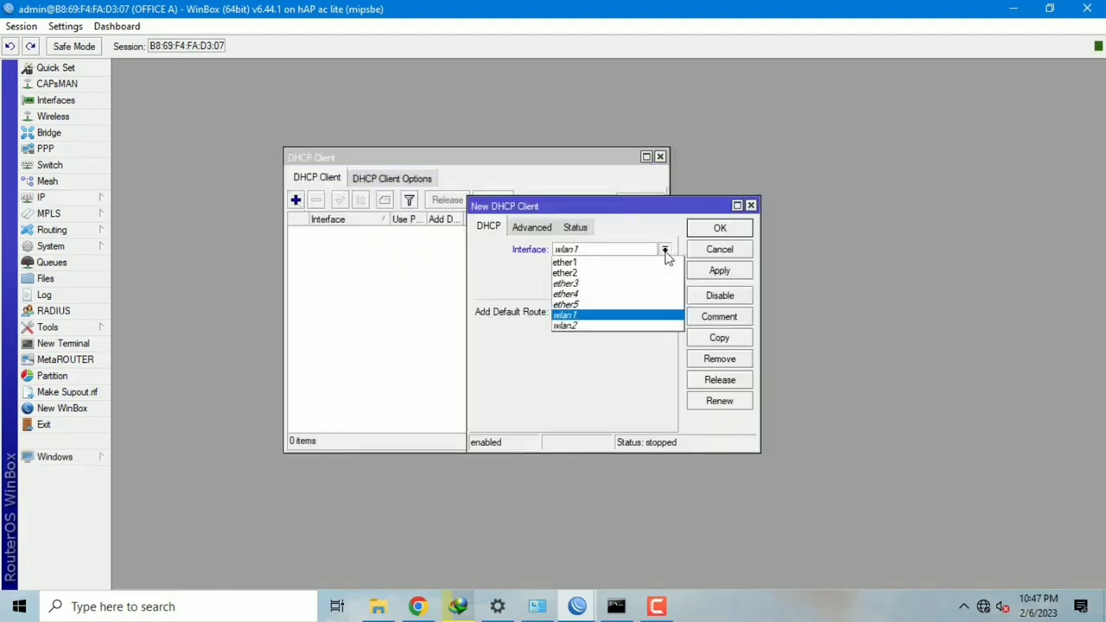
click(590, 265)
click(743, 272)
click(731, 229)
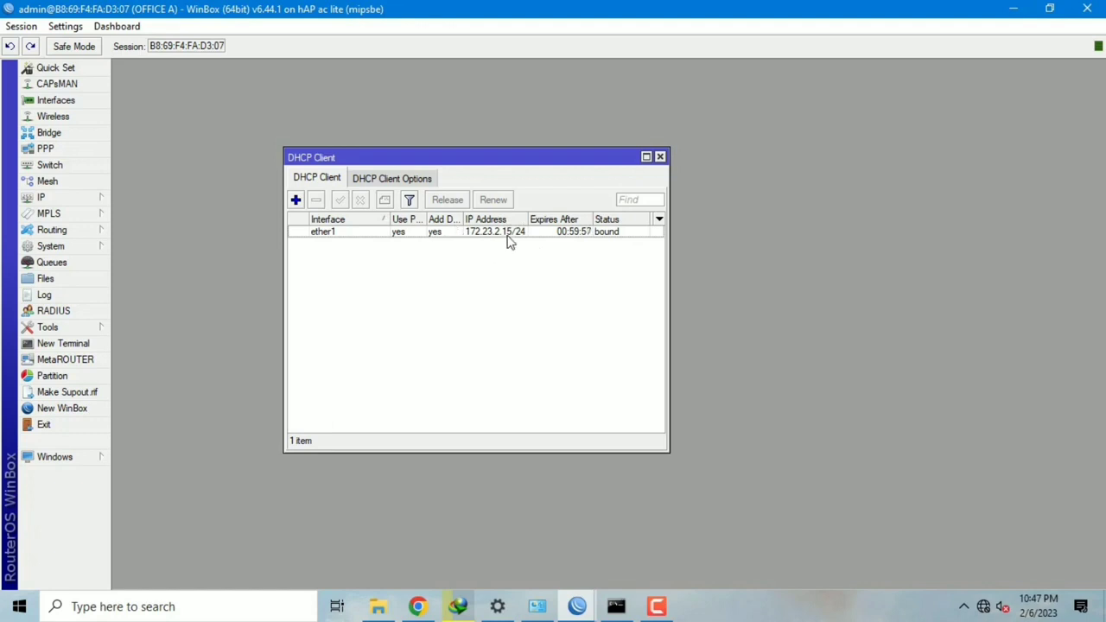
mouse_move(510, 243)
Step: Add the address 192.168.230.1/24 on ether2 of OFFICE A
click(95, 201)
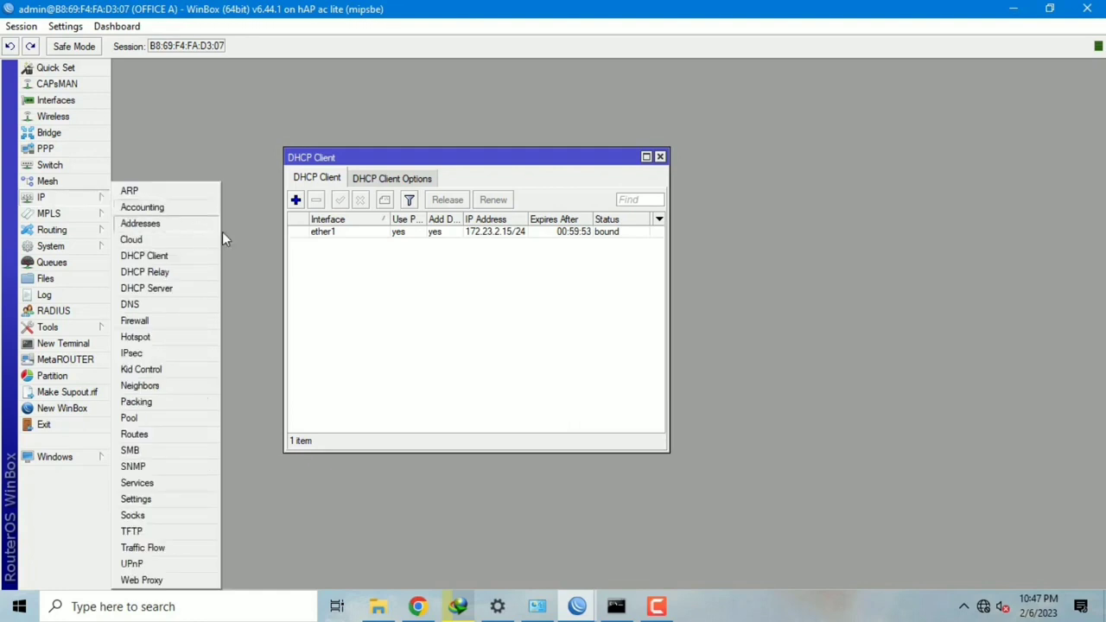
click(199, 223)
drag(590, 193, 550, 171)
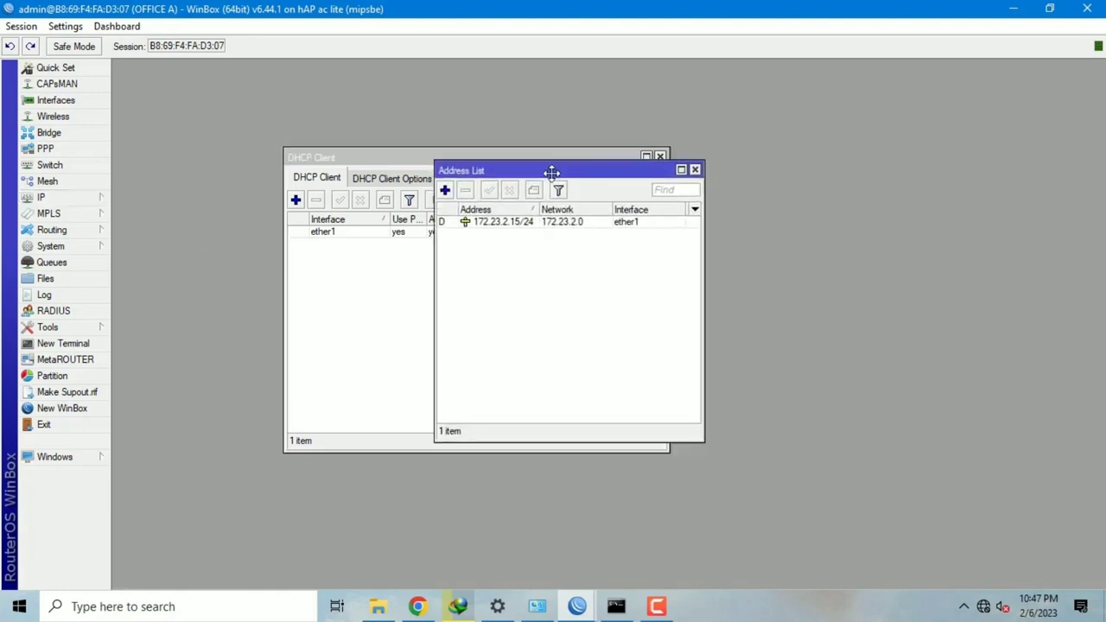
click(445, 190)
text(192.168.)
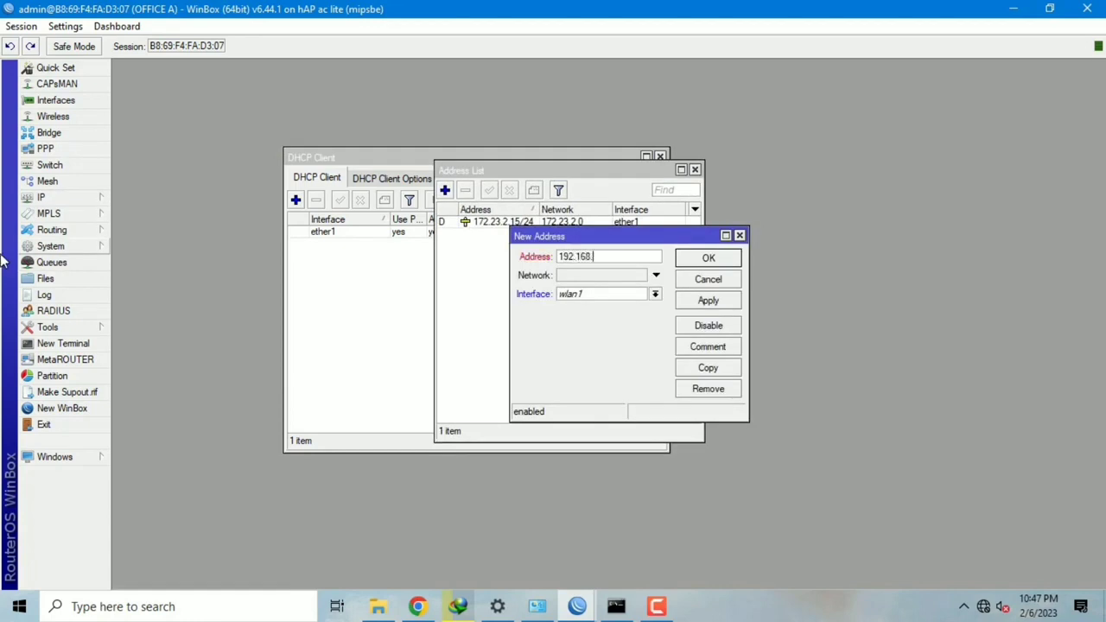
text(230.1/24)
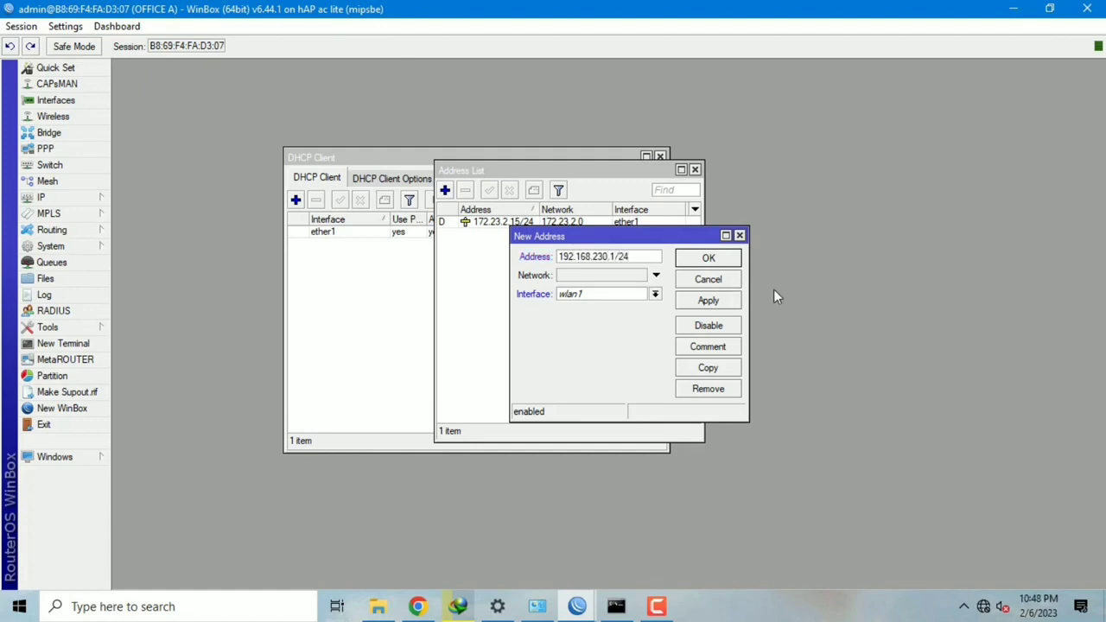
click(655, 294)
click(644, 318)
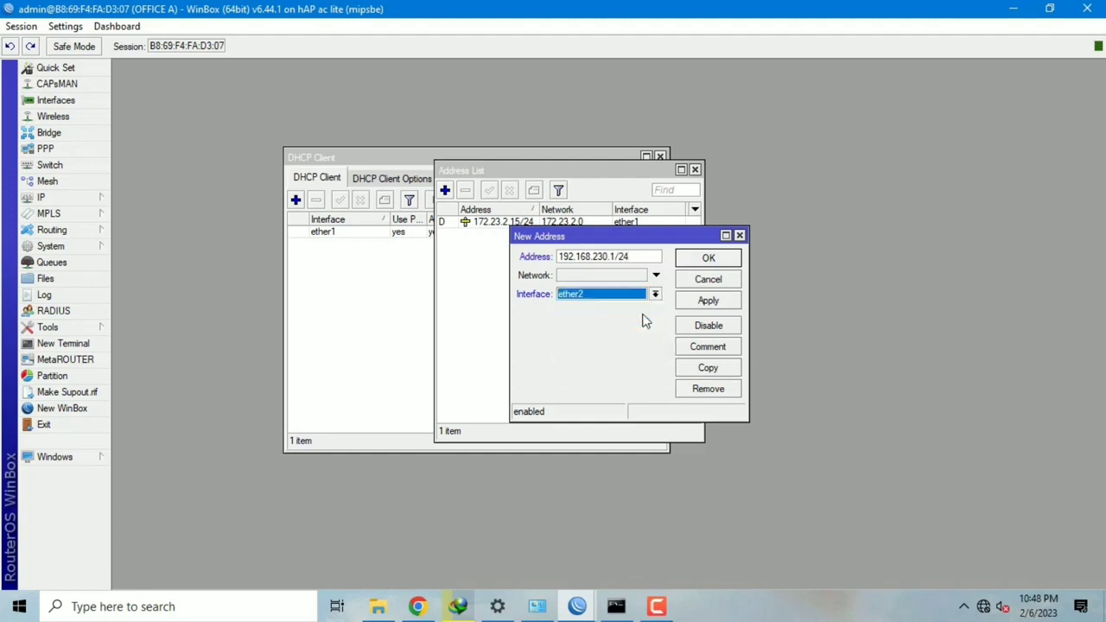
click(709, 301)
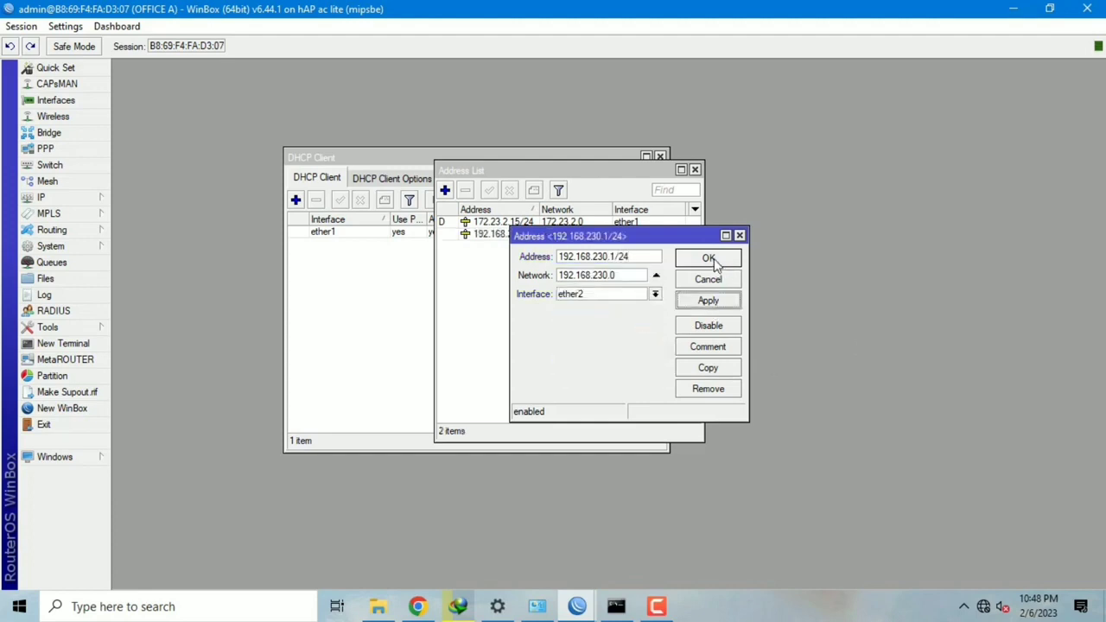
click(709, 258)
Step: Close the Address List and DHCP Client windows
click(695, 170)
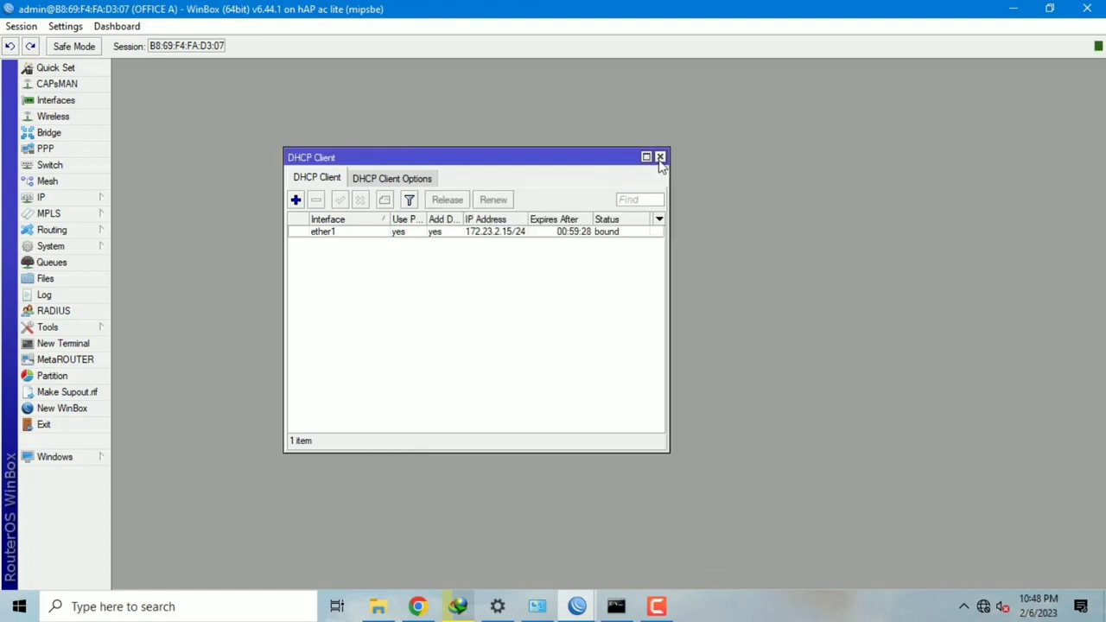
click(661, 158)
click(64, 198)
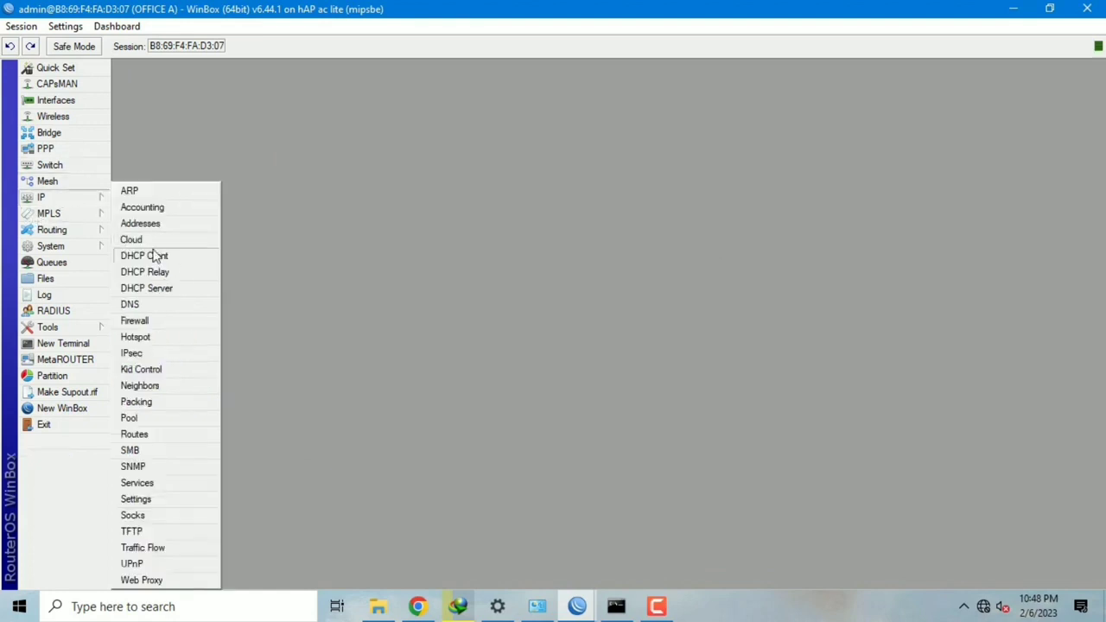
Step: Run DHCP Setup on ether2, accepting defaults, to create dhcp1 with dhcp_pool0 and a 10-minute lease
click(183, 291)
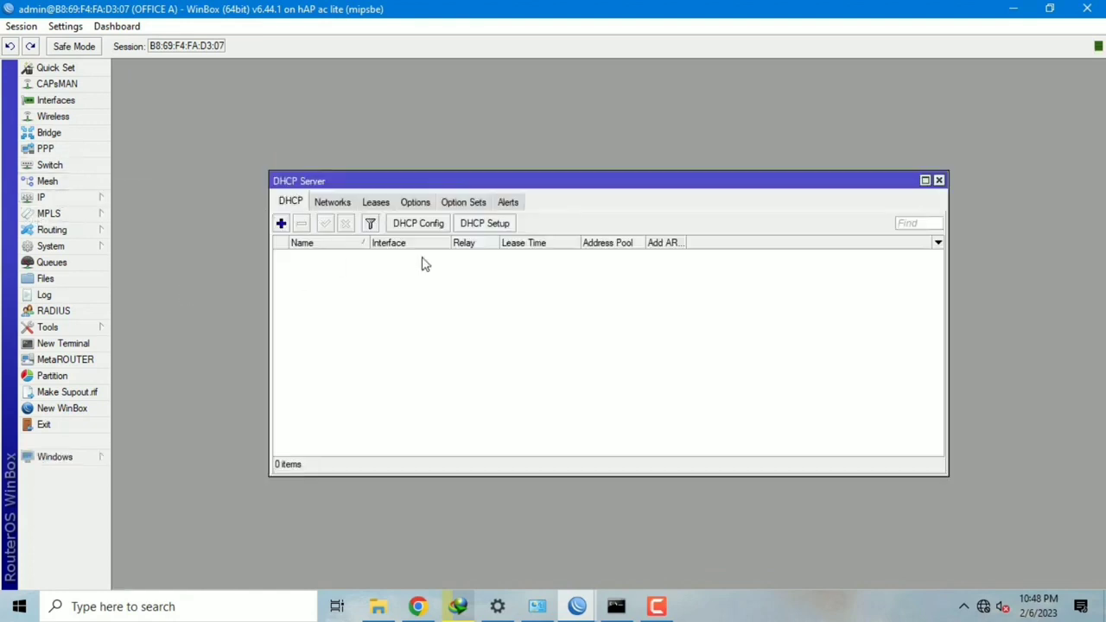
click(482, 227)
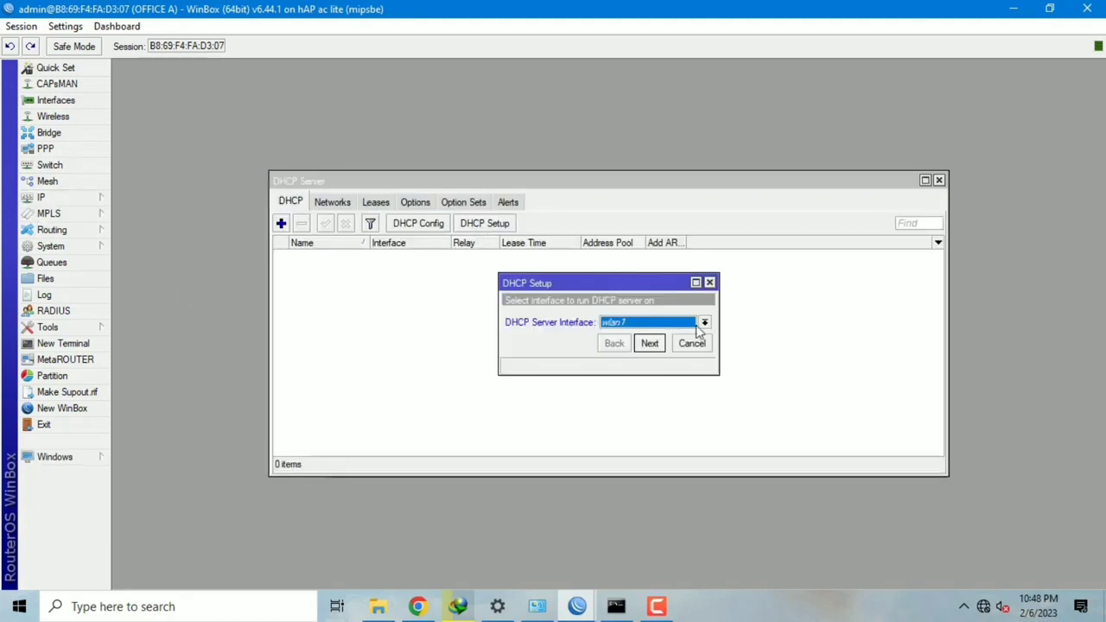
click(702, 324)
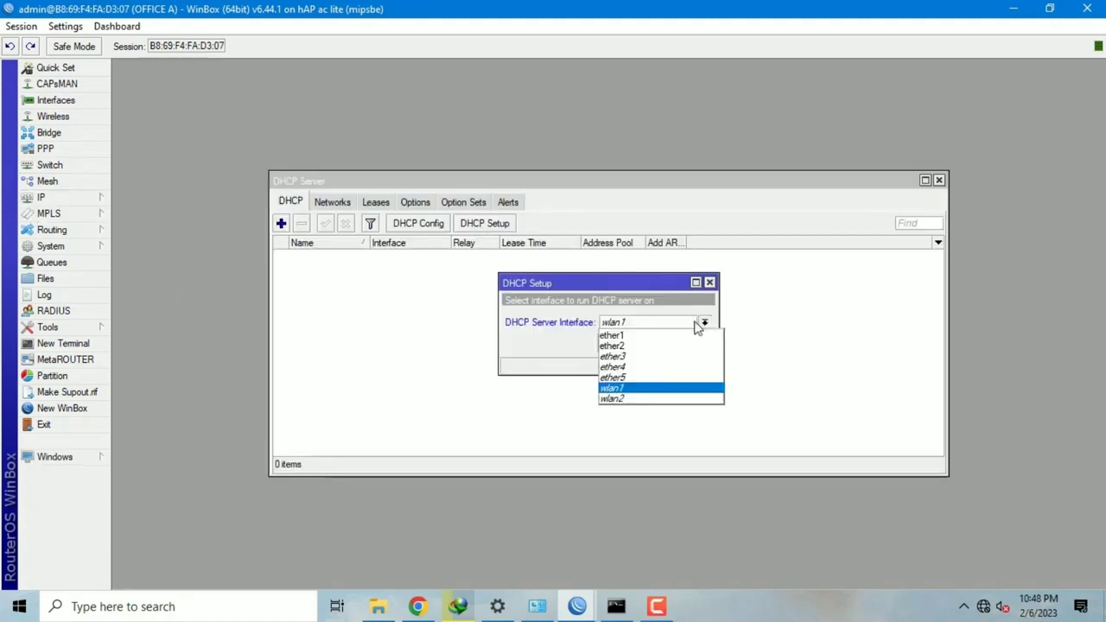
click(657, 350)
click(649, 343)
click(649, 343)
click(649, 343)
click(649, 343)
click(649, 343)
click(650, 343)
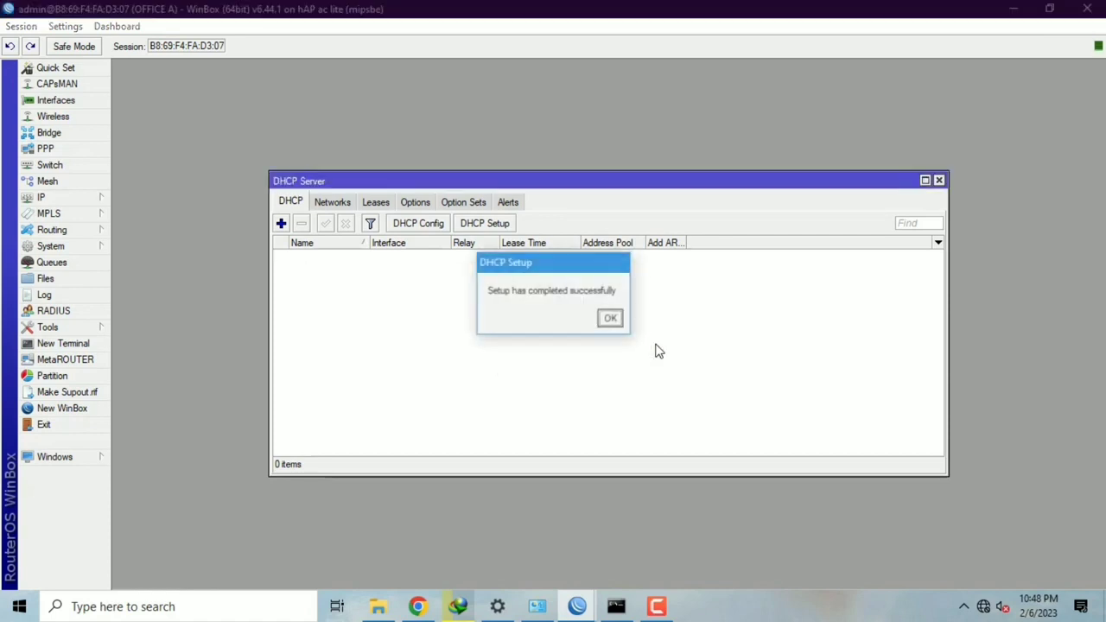
click(612, 319)
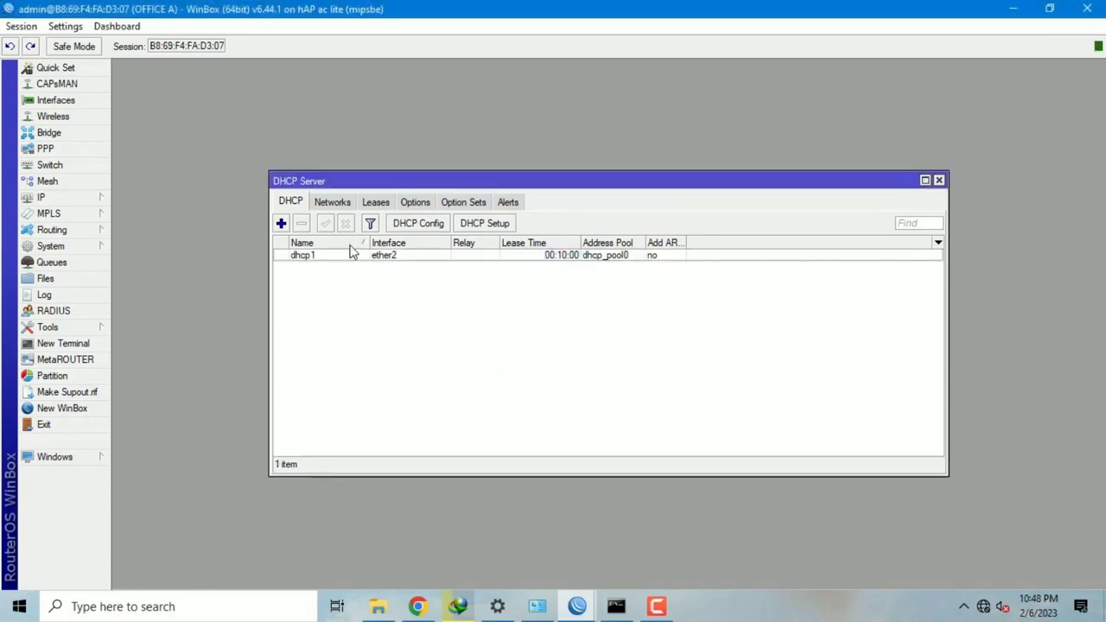
click(93, 201)
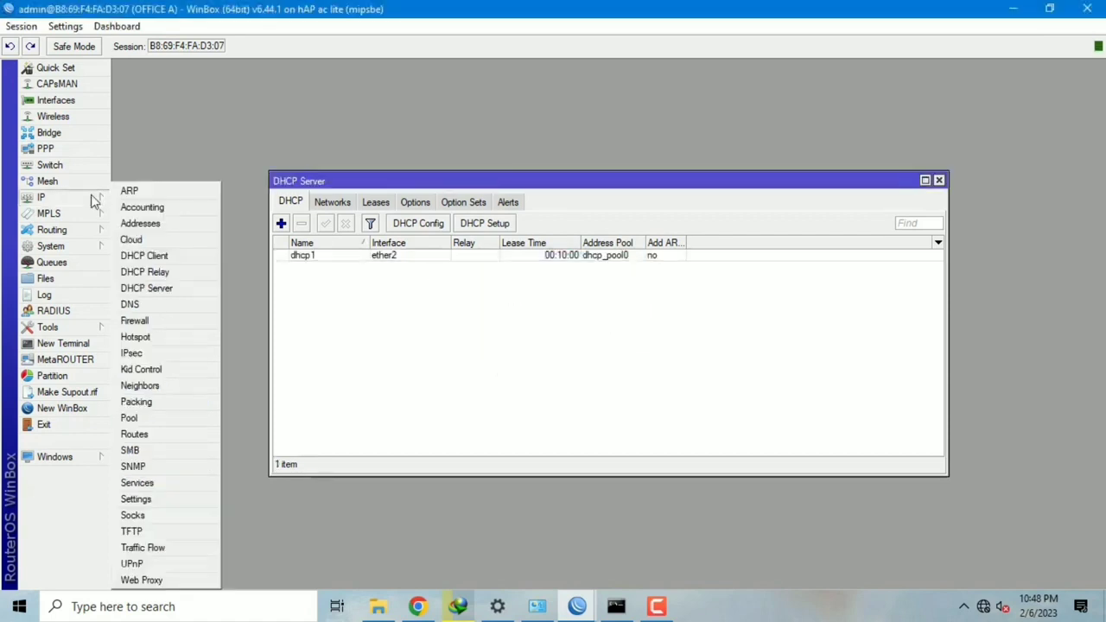
Step: Add a srcnat NAT rule with Out. Interface ether1 and action masquerade
click(182, 327)
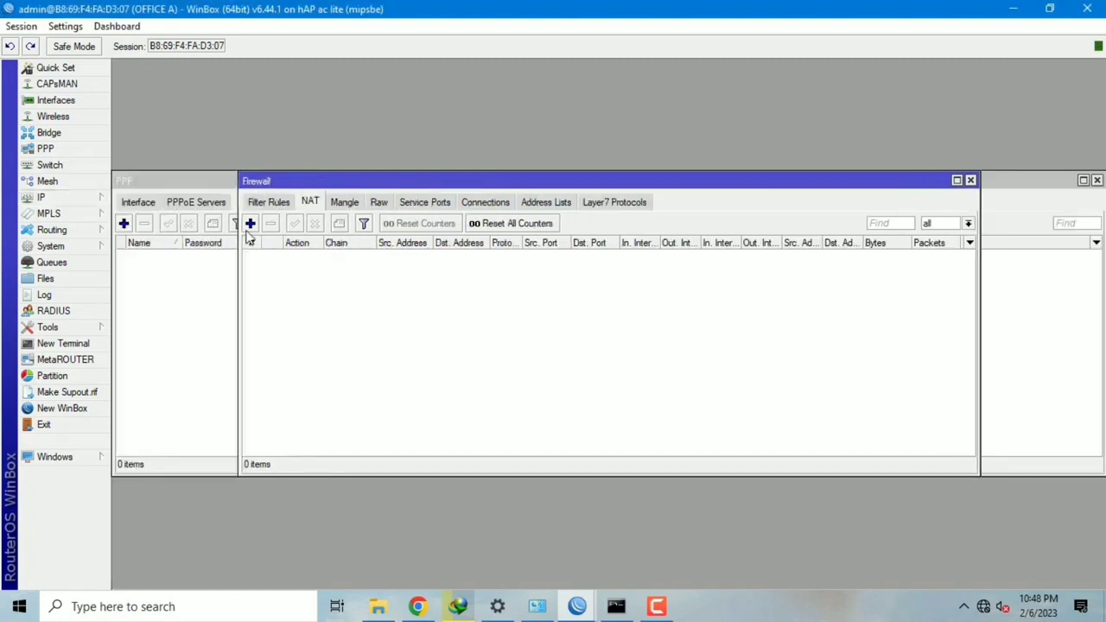
click(250, 223)
click(493, 160)
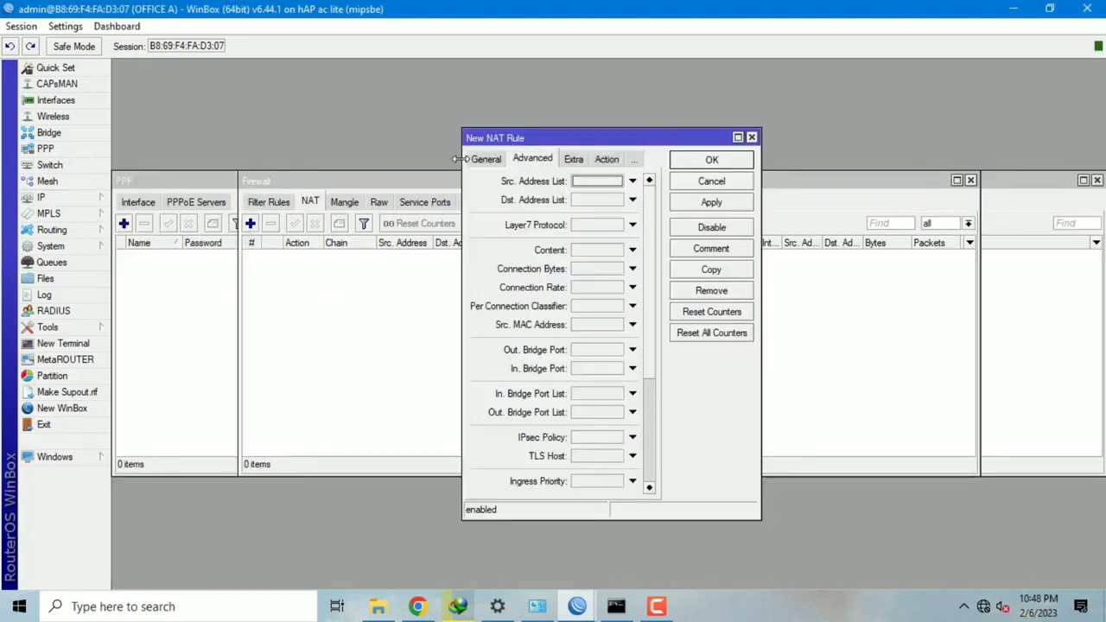
click(488, 159)
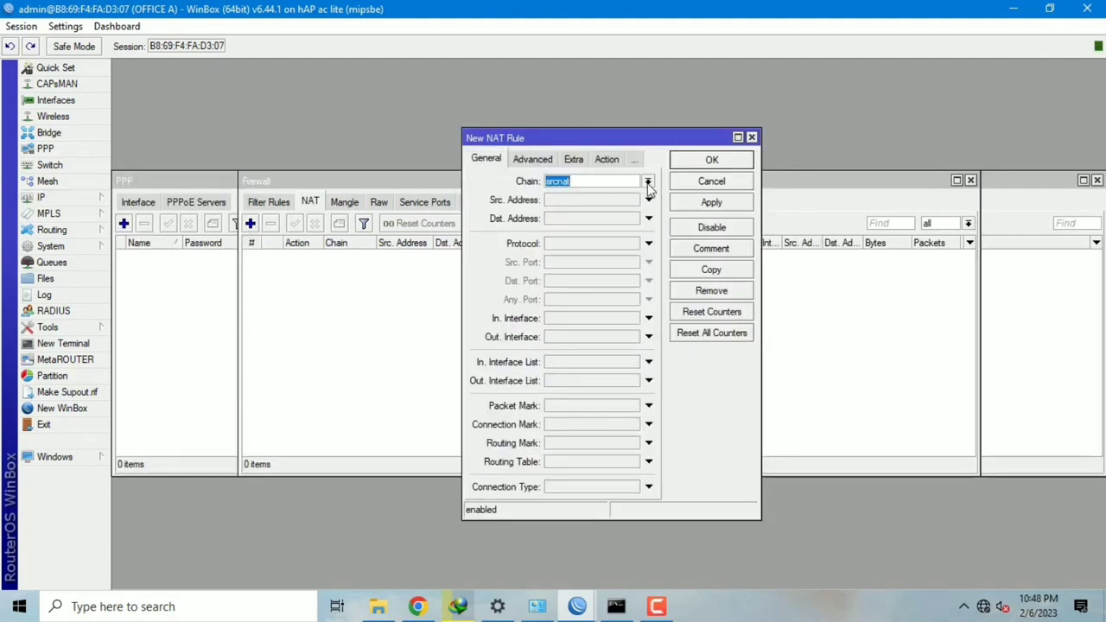
click(600, 337)
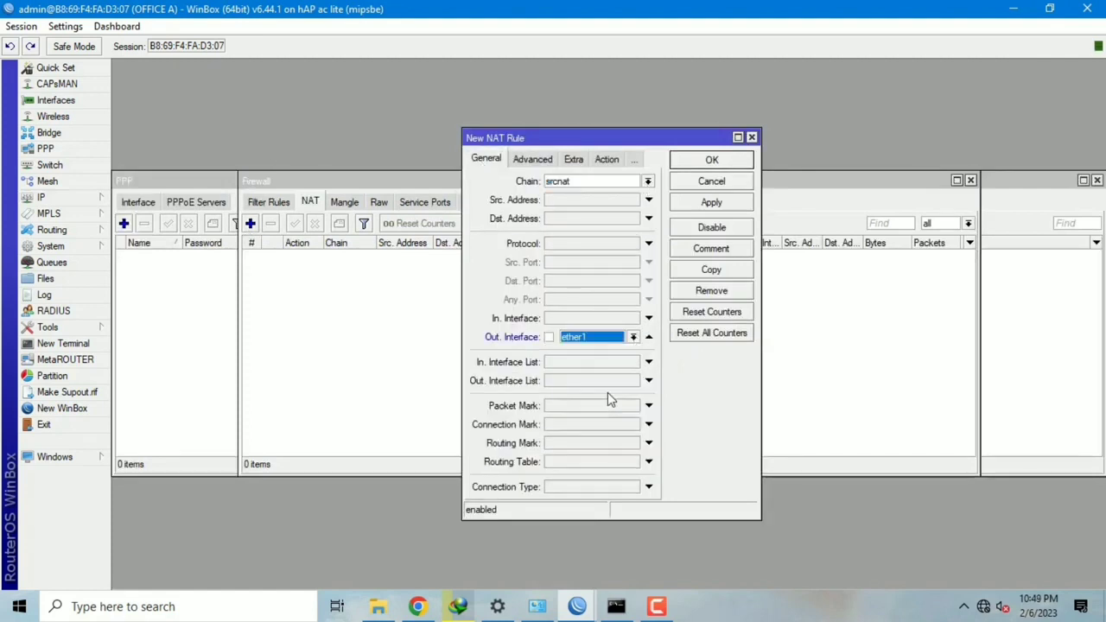
click(612, 160)
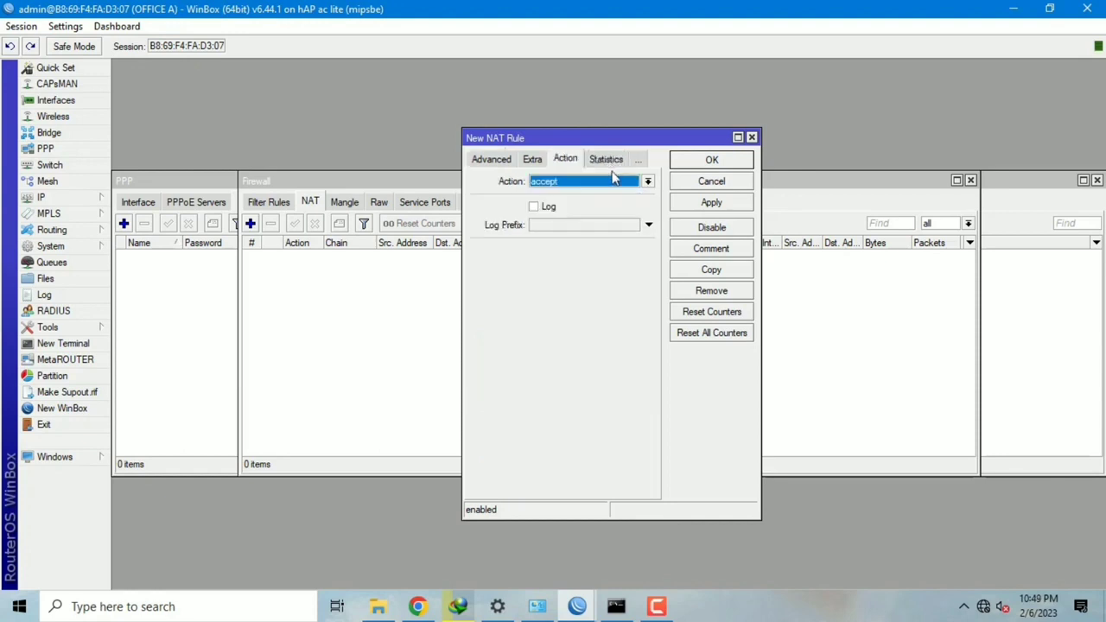
click(649, 183)
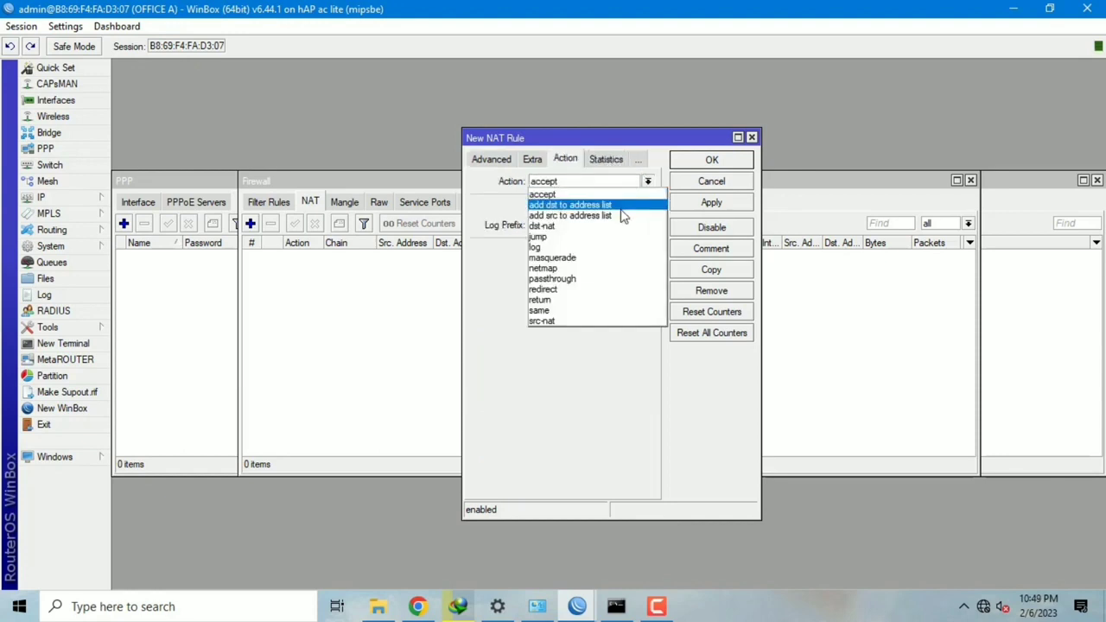
click(602, 257)
click(714, 204)
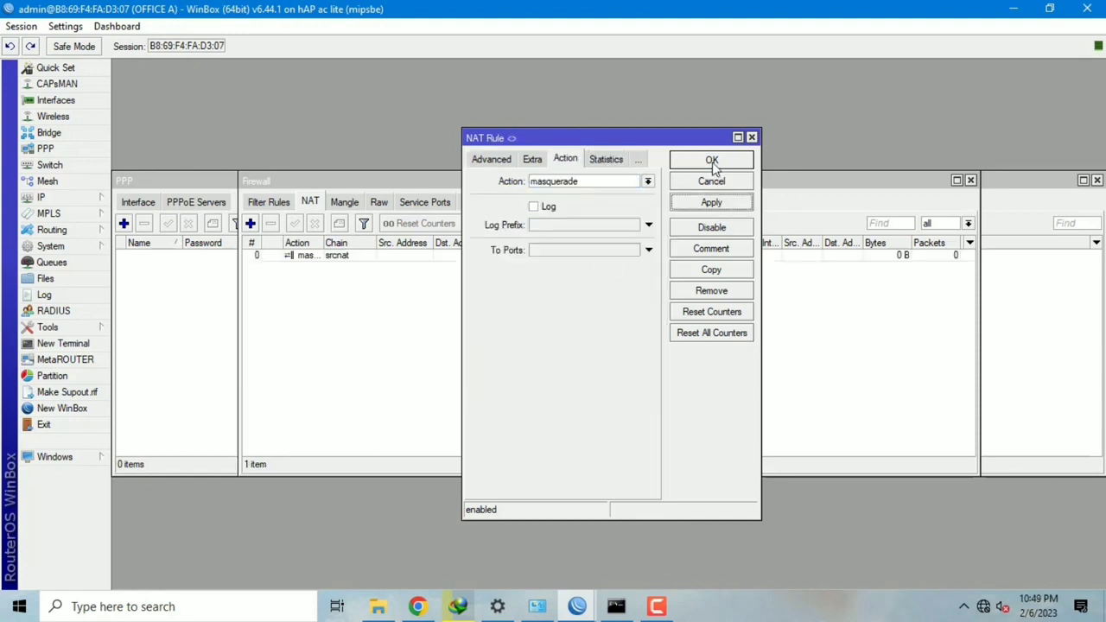
click(712, 161)
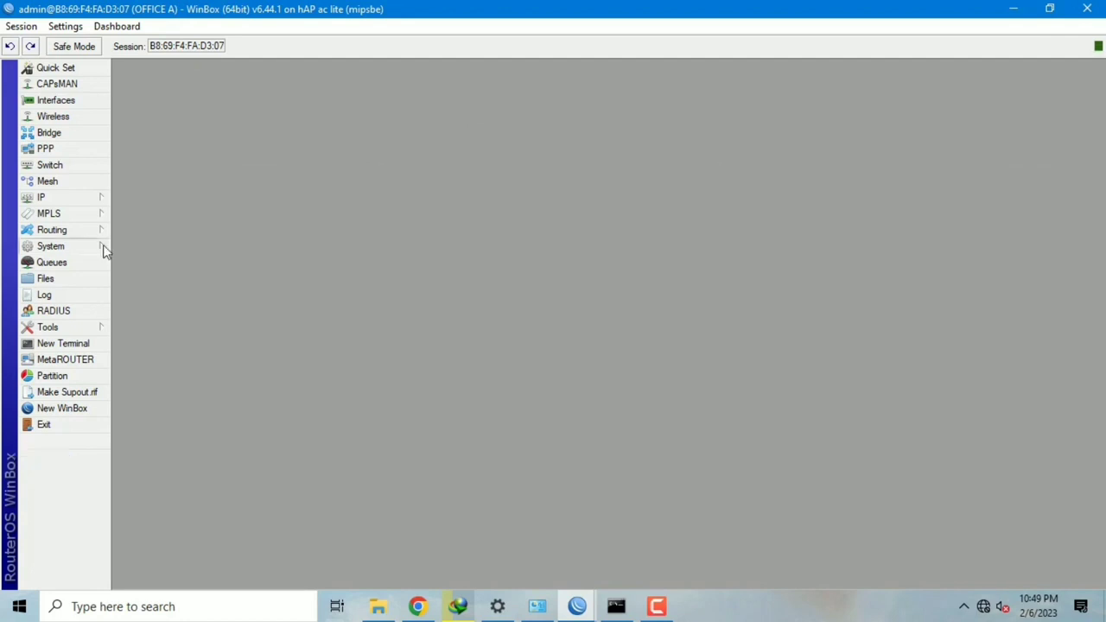
click(102, 248)
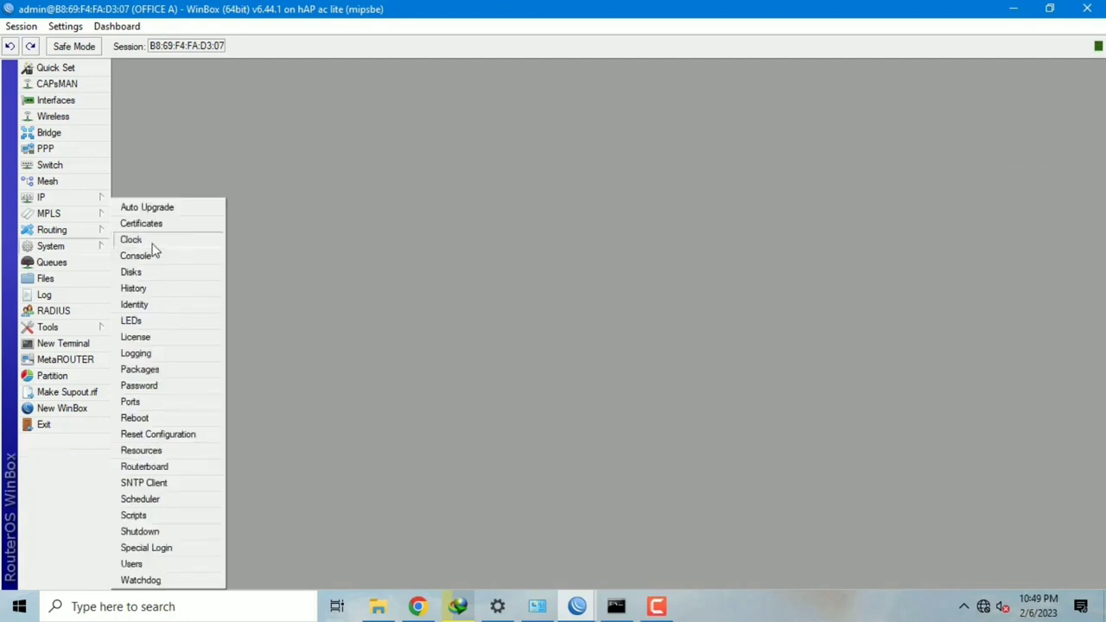
Step: Add a new certificate named CA
click(179, 226)
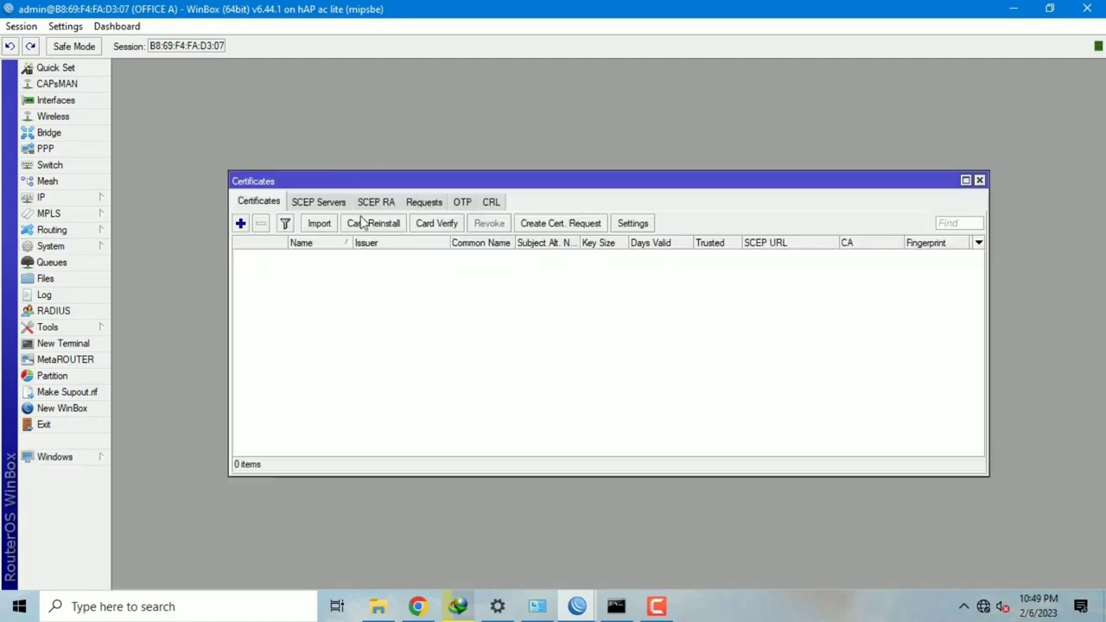
click(241, 223)
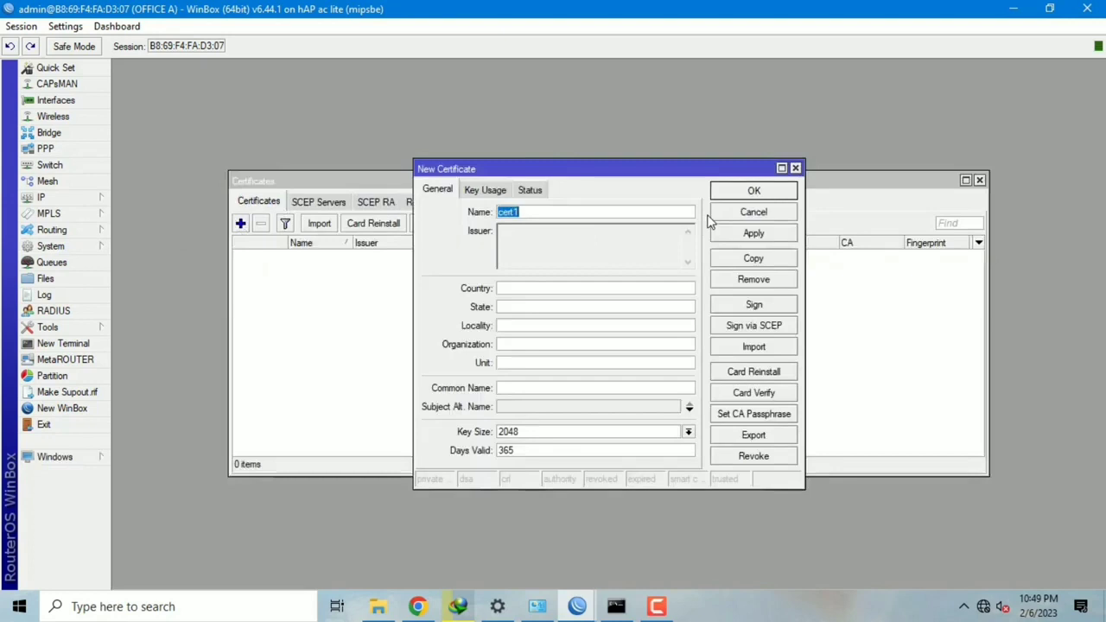
key(BackSpace)
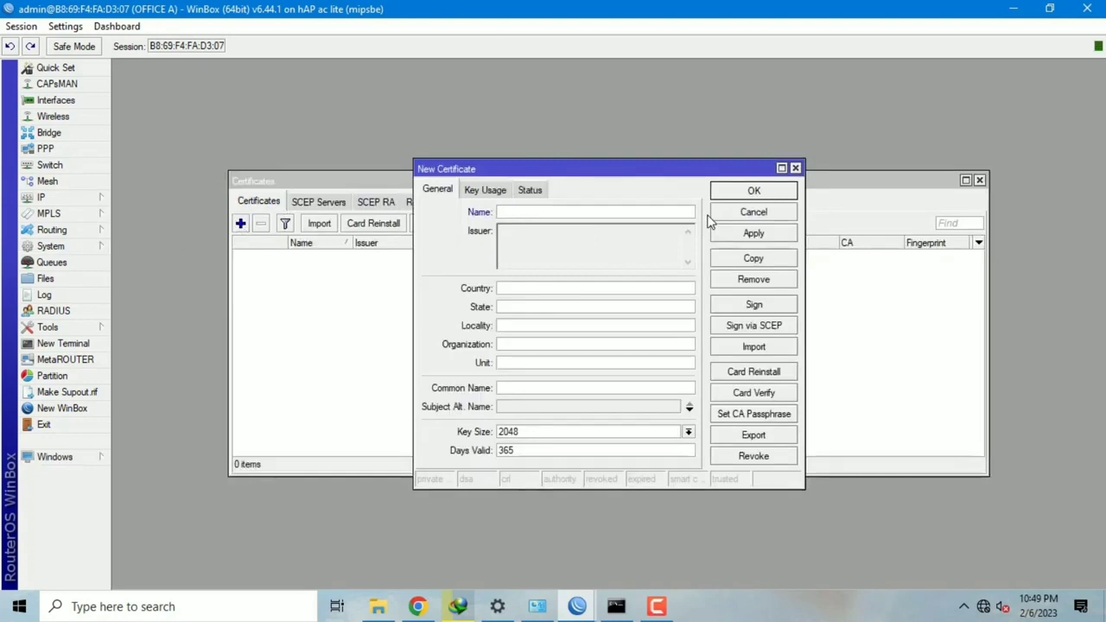
text(CA)
Step: Fill the CA subject: country ID, state PROBOLINGGO, locality MASTRIP, organization SMKN2, unit SISWA
click(530, 289)
text(ID)
key(Tab)
text(PROBOLINGGO)
key(Tab)
text(MASTRIP)
key(Tab)
text(SMKN2)
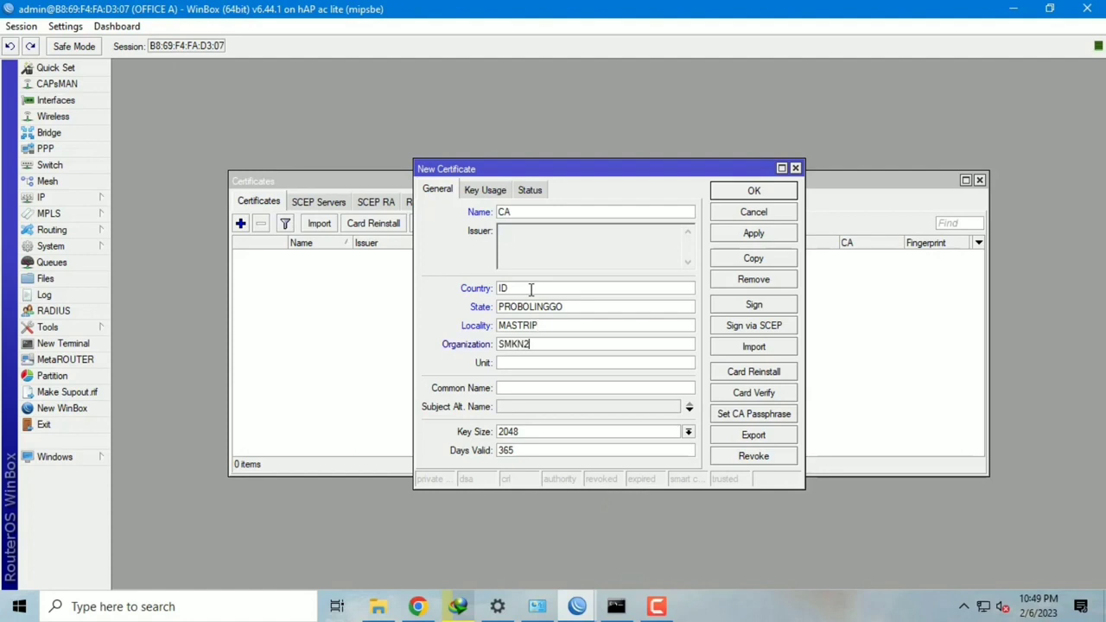
key(Tab)
text(SISWA)
Step: Set common name 172.23.2.15, enable the IP subject alternative name, and save the CA certificate
click(520, 389)
text(172.23.2.15)
click(529, 407)
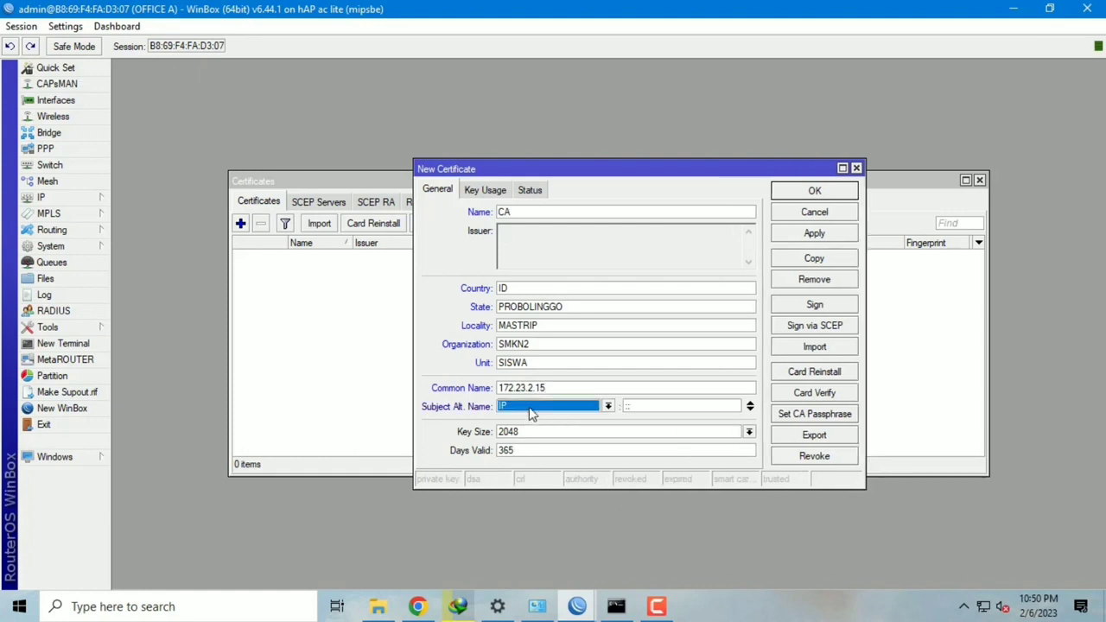
click(829, 235)
click(843, 194)
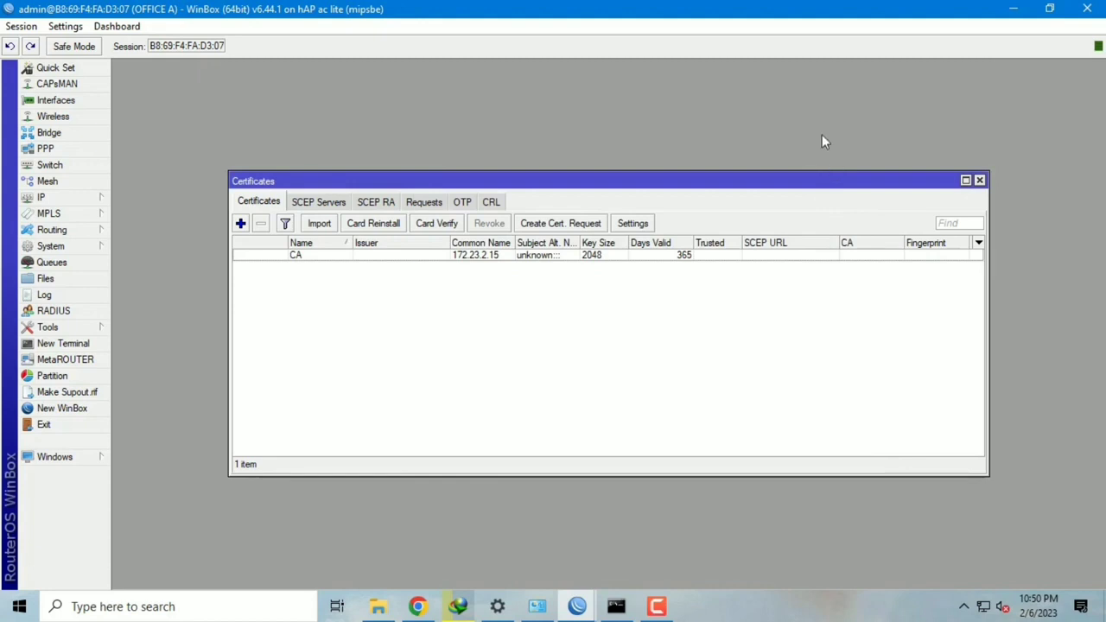
Step: Add a Client1 certificate with subject ID, PROBOLINGGO, MASTRIP, SMKN2, SISWA
click(240, 223)
key(BackSpace)
text(Client1)
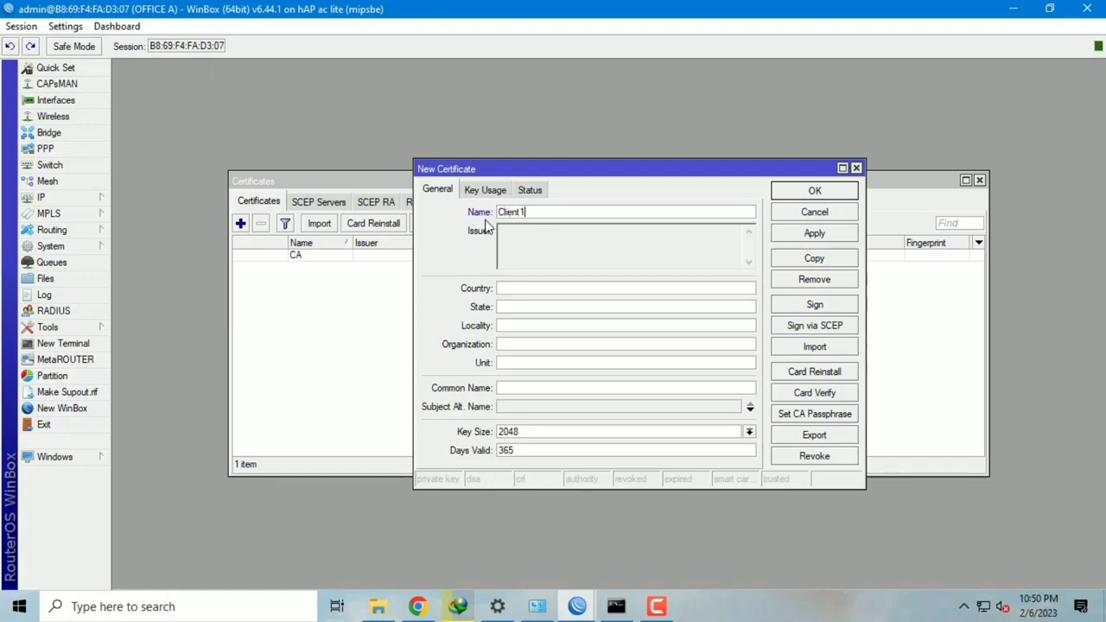
click(536, 288)
text(ID)
key(Tab)
text(PROBOLINGGO)
key(Tab)
text(MASTRIP)
key(Tab)
text(SMKN2)
key(Tab)
text(SISWA)
Step: Set Client1's common name to Client1, enable IP alternative name, and save it
key(Tab)
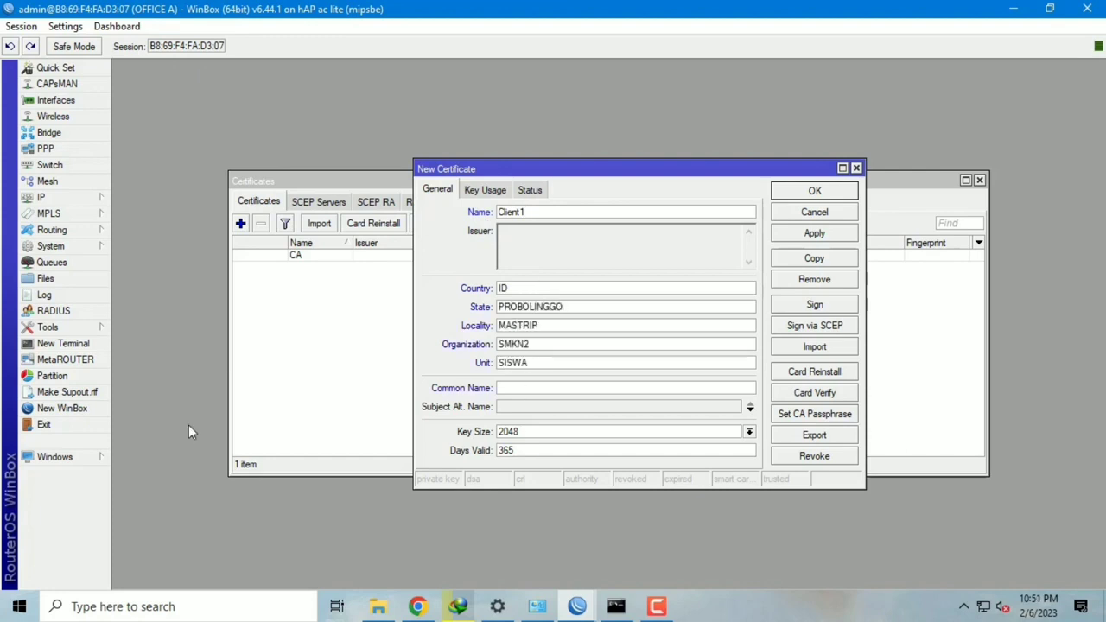
text(Client1)
click(513, 407)
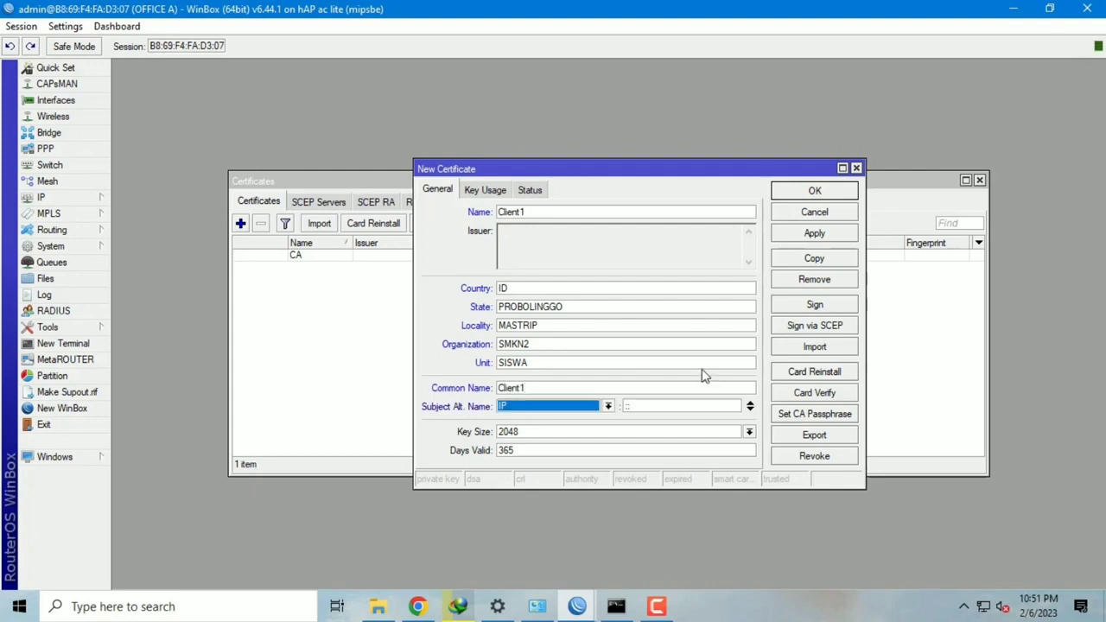
click(808, 236)
click(812, 190)
Step: Add a Client2 certificate with the same subject fields and common name Client2
click(241, 223)
text(Client2	ID)
key(Tab)
text(PROBOLINGGO)
key(Tab)
text(MASTRIP)
key(Tab)
text(SMKN2	SISWA)
click(537, 388)
text(Client2)
click(812, 234)
click(813, 191)
Step: Add a Server certificate with subject ID, PROBOLINGGO, MASTRIP, SMKN2, SISWA
click(241, 223)
click(581, 211)
text(Server)
click(523, 287)
text(ID)
key(Tab)
text(PROBOLINGGO)
key(Tab)
text(MASTRIP)
key(Tab)
text(SMKN2SISWA)
Step: Set the Server certificate's common name to 'Server', save it, and open a RouterOS terminal
click(544, 388)
text(Client)
key(BackSpace)
key(BackSpace)
key(BackSpace)
key(BackSpace)
key(BackSpace)
key(BackSpace)
text(server)
click(501, 388)
key(BackSpace)
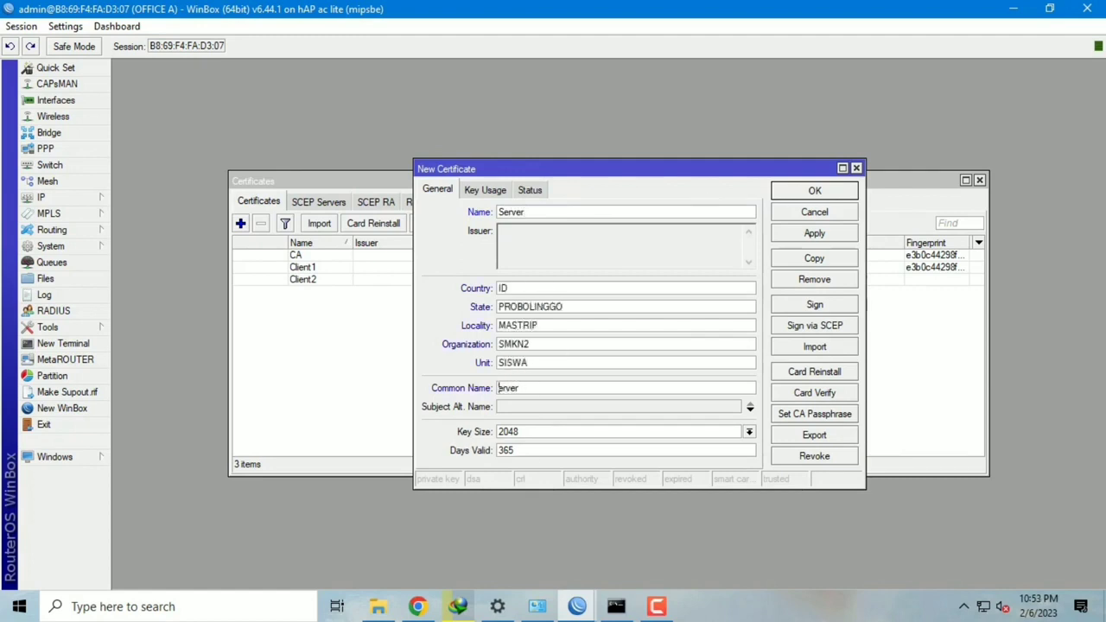
text(S)
key(Return)
click(86, 343)
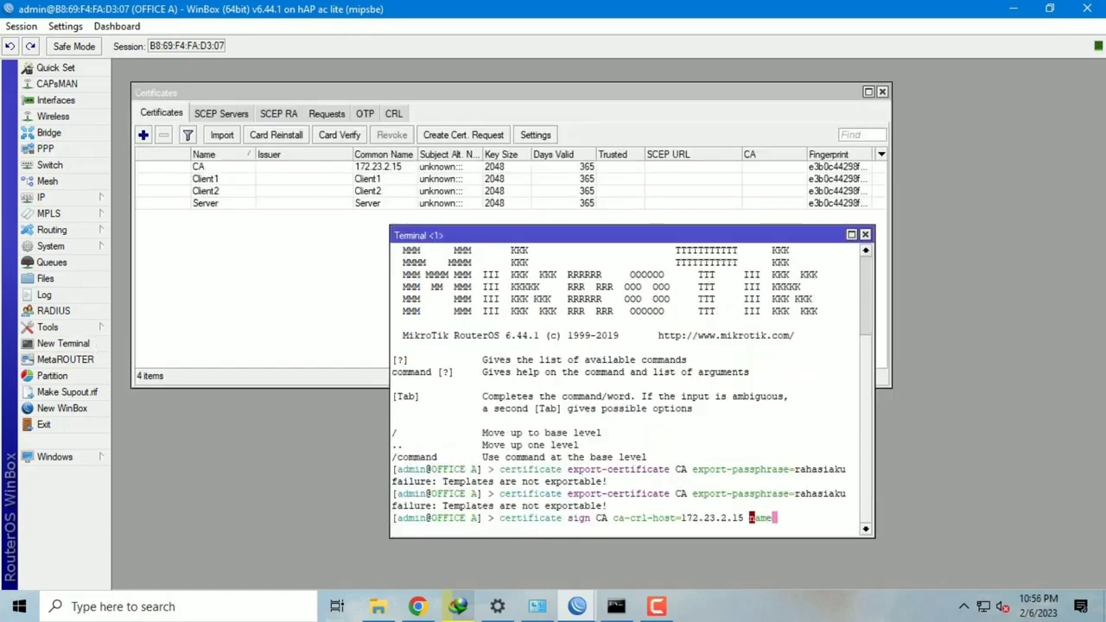
Step: Self-sign the CA certificate with name=myCA
key(Tab)
text(m)
text(yCA)
key(Return)
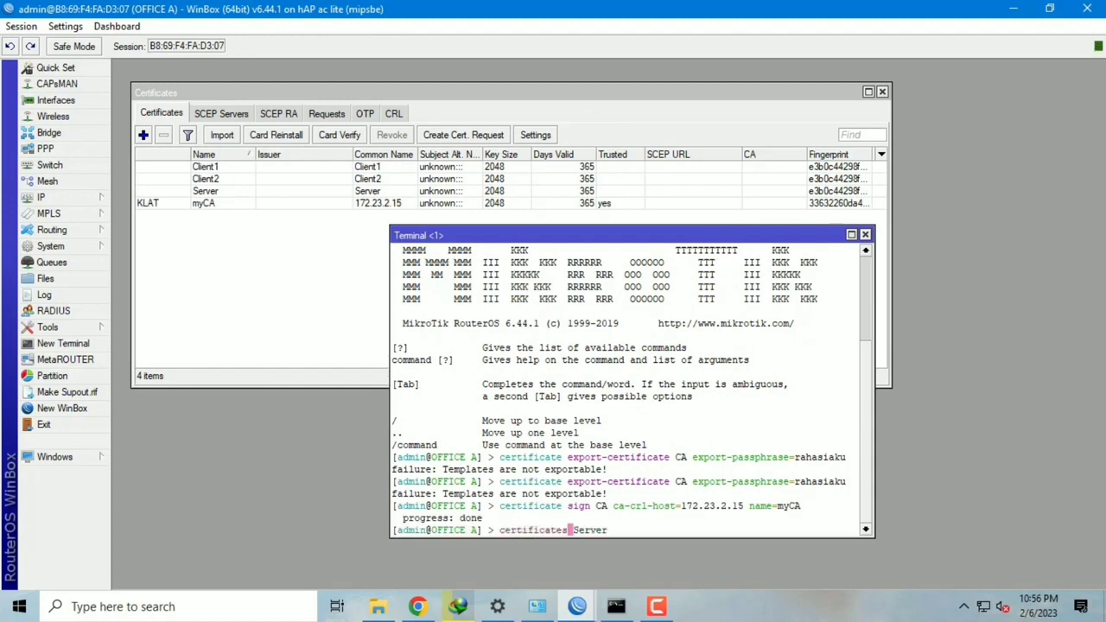
Step: Sign the Server certificate using 'certificate sign Server ca=myCA name=Server'
key(BackSpace)
text(sign  Server)
key(Right)
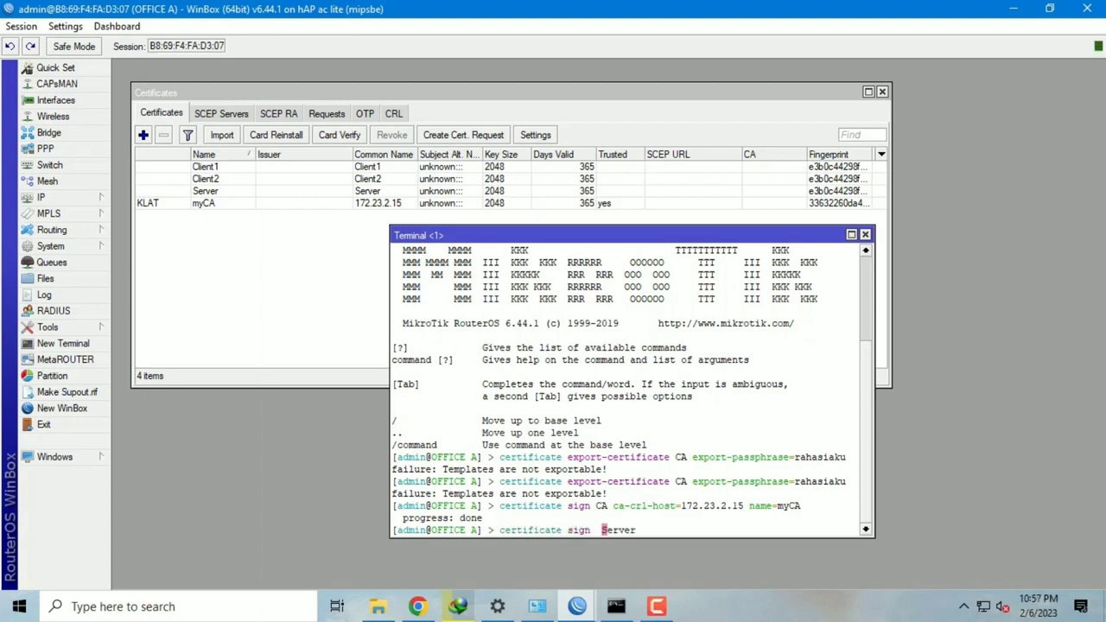
key(BackSpace)
key(Left)
key(Left)
key(Left)
key(Left)
key(Right)
key(Right)
key(Right)
key(Right)
key(Right)
key(Right)
key(Right)
key(Right)
key(Right)
key(Right)
key(Right)
text(ca=myCA name)
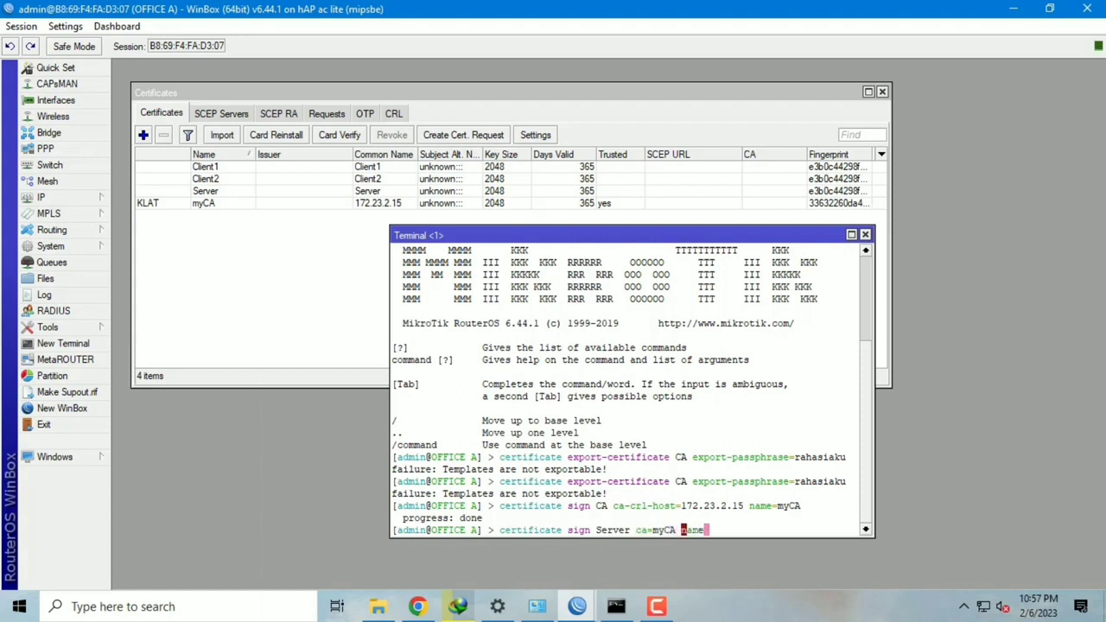
text(=Server)
key(Return)
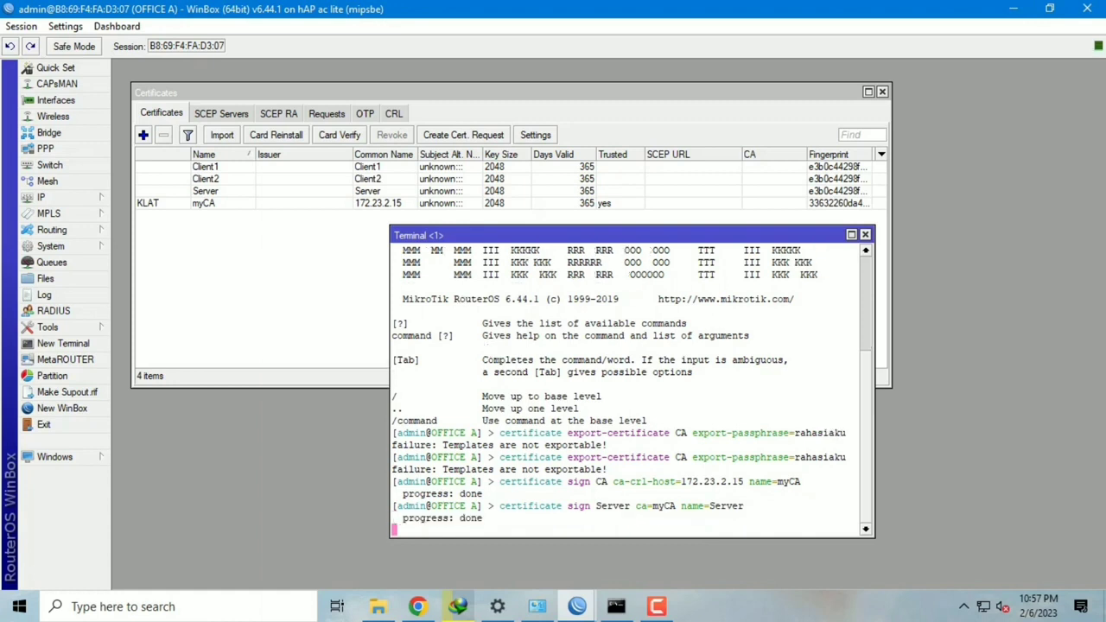
Step: Sign Client1 with 'certificate sign Client1 ca=myCA name=Client1'
key(Up)
key(Left)
key(Left)
key(Left)
key(Left)
key(Left)
key(Left)
key(Left)
key(Left)
key(Left)
key(Left)
key(Left)
key(Left)
key(Left)
key(Left)
key(Left)
key(Left)
key(Left)
key(Left)
key(Left)
key(Left)
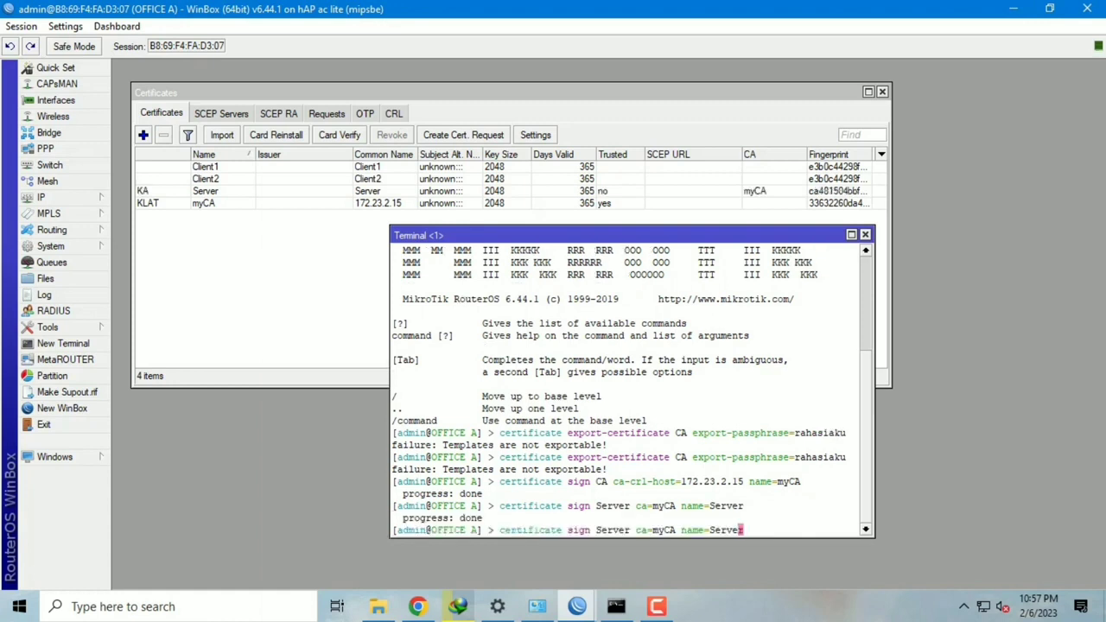
key(Right)
key(Right)
key(Right)
key(BackSpace)
key(BackSpace)
key(BackSpace)
key(BackSpace)
key(BackSpace)
key(BackSpace)
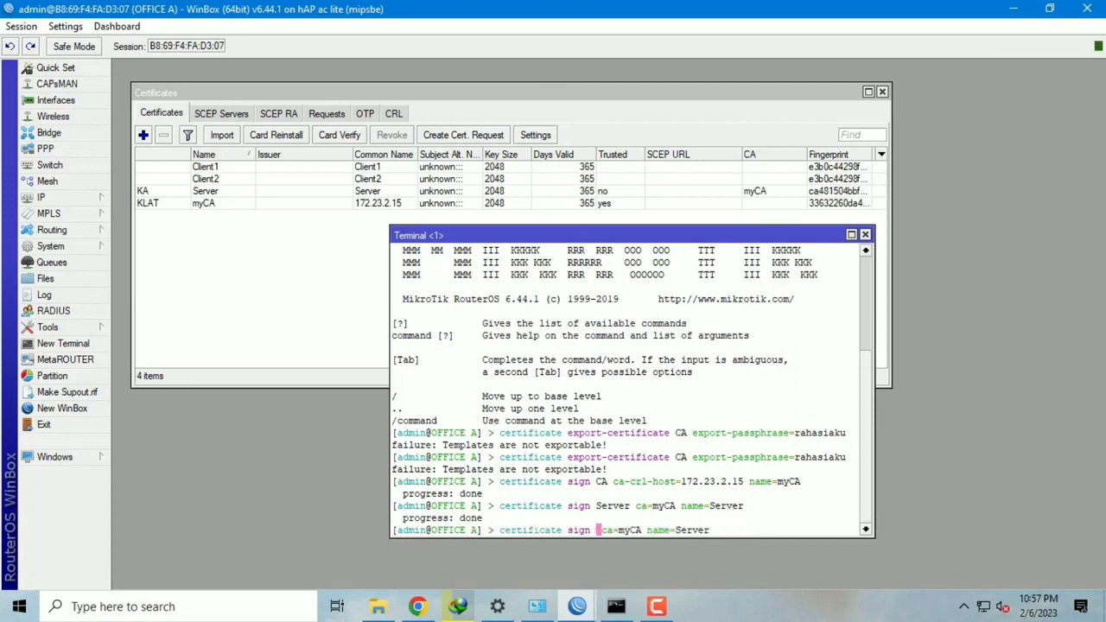
text(Client)
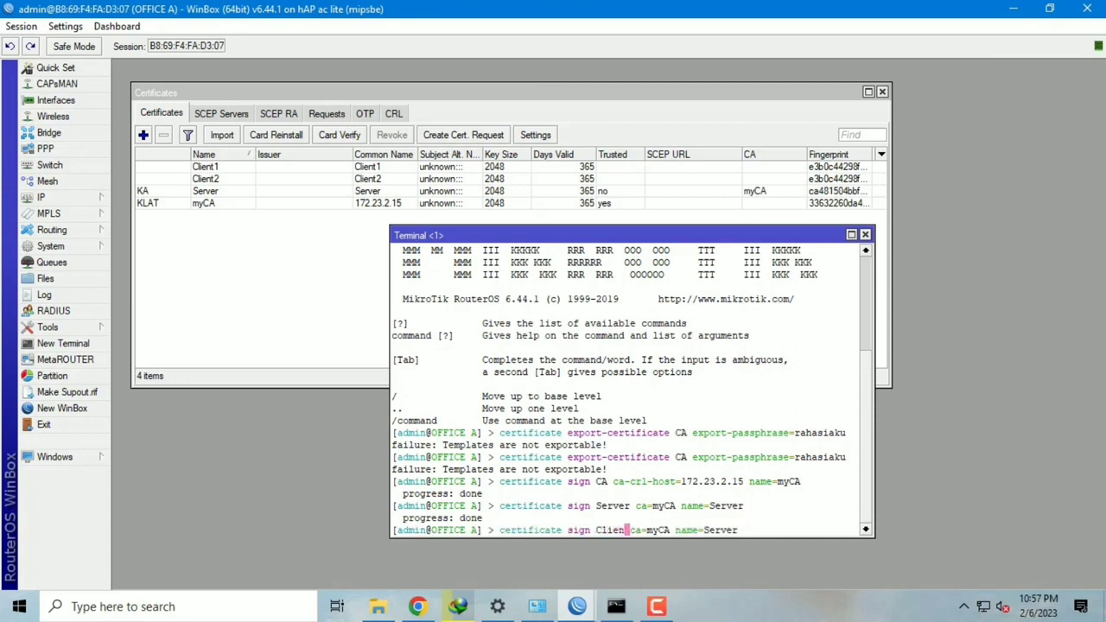
text(1)
key(Right)
key(Right)
key(Right)
key(Right)
key(Right)
key(Right)
key(Right)
key(Right)
key(Right)
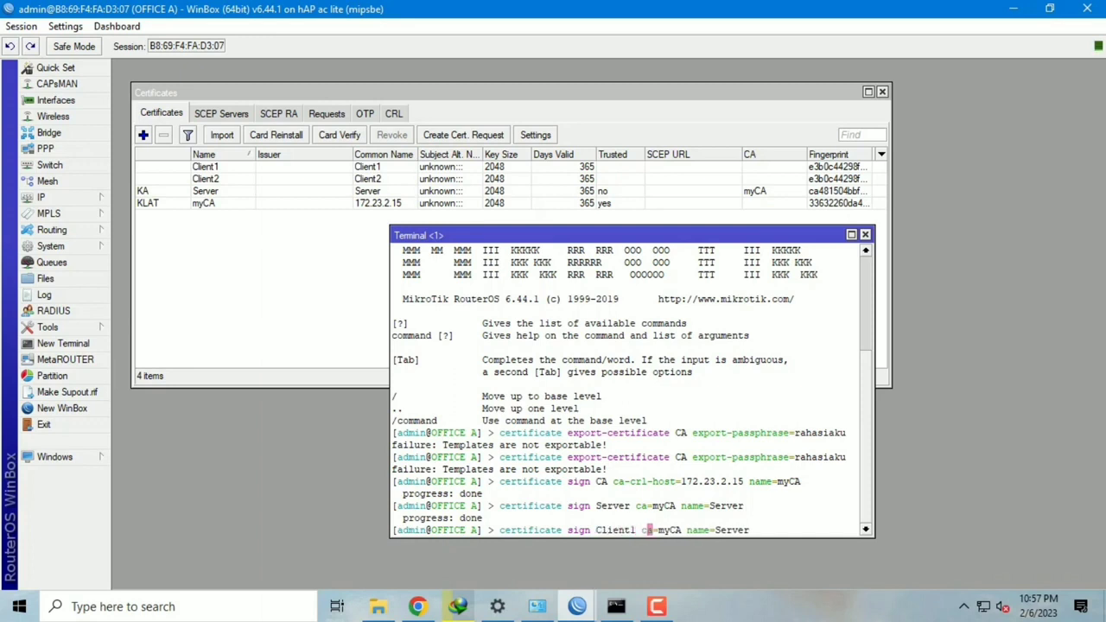
key(Right)
key(Right)
key(Right)
key(Right)
key(Right)
key(Right)
key(Right)
key(Right)
key(Right)
key(Right)
key(BackSpace)
key(BackSpace)
key(BackSpace)
key(BackSpace)
key(BackSpace)
key(BackSpace)
key(BackSpace)
key(BackSpace)
key(BackSpace)
key(BackSpace)
text(ame=Client1)
key(Return)
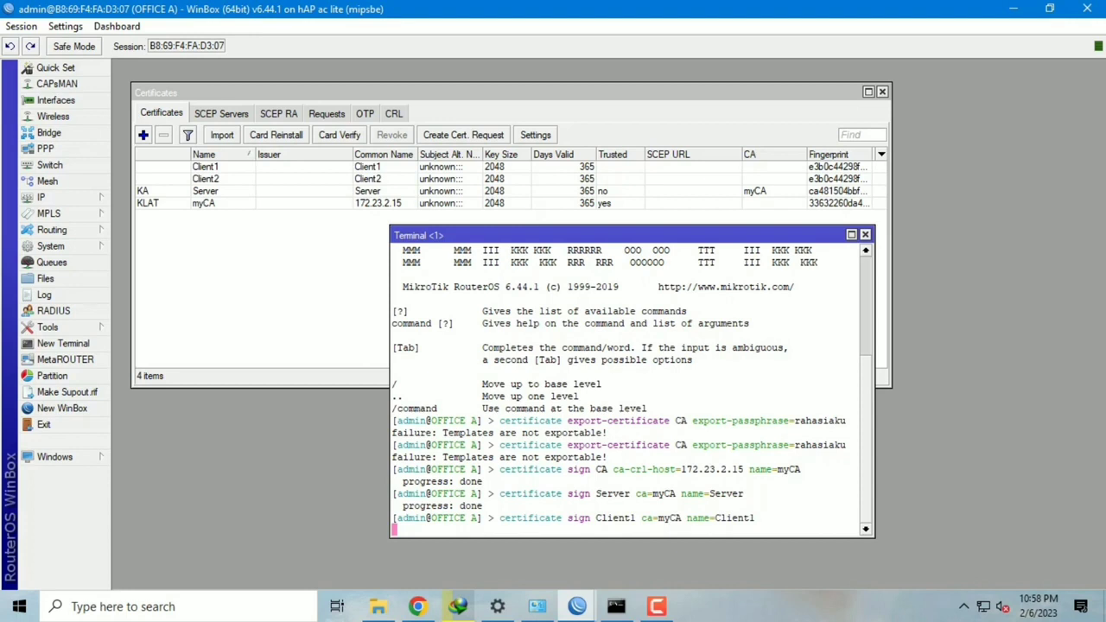
Step: Sign Client2 with ca=myCA name=Client2, then type 'certificate set Server trusted=y'
key(Up)
key(Left)
key(Left)
key(Left)
key(Left)
key(Left)
key(Left)
key(Left)
key(Left)
key(Left)
key(Left)
key(Left)
key(Left)
key(Left)
key(Left)
key(Left)
key(Left)
key(Left)
key(Left)
key(Left)
key(Left)
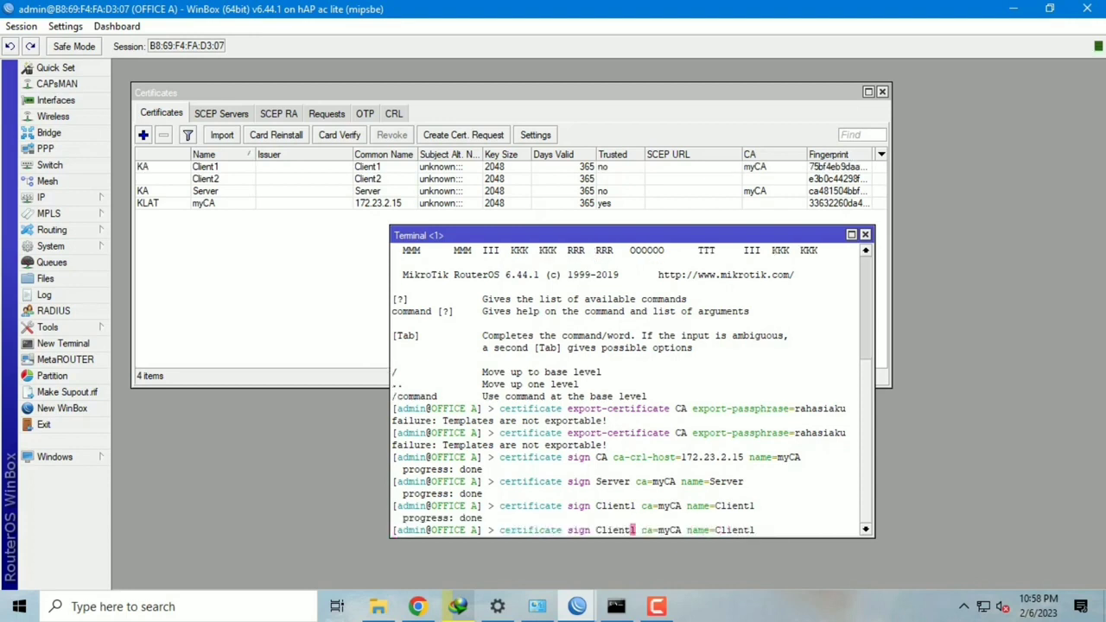
key(Right)
key(BackSpace)
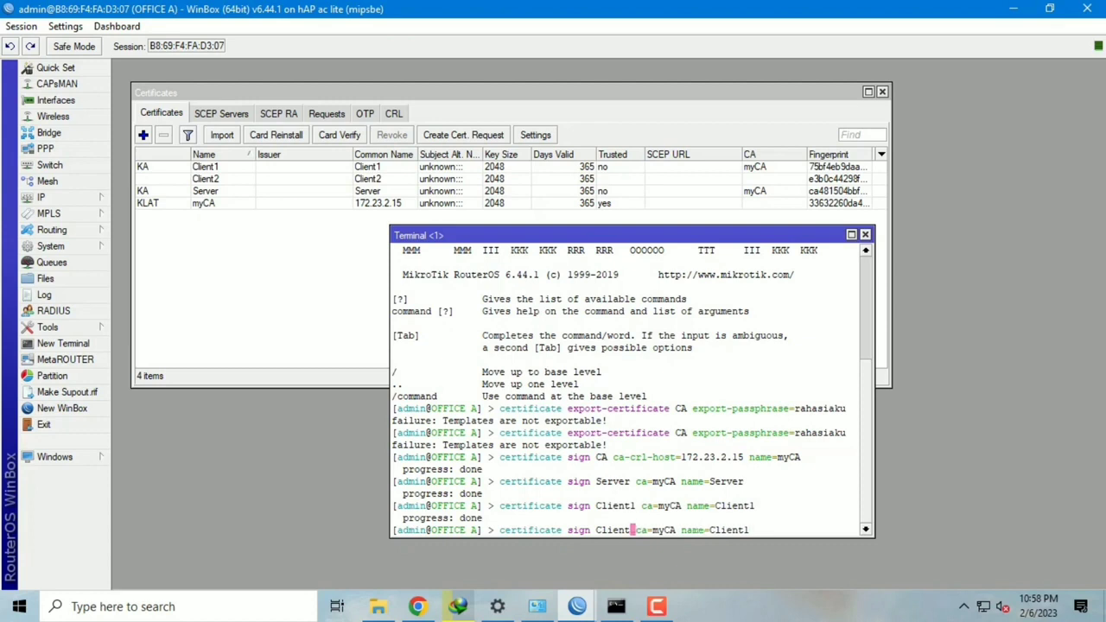
text(2)
key(Right)
key(Right)
key(Right)
key(Right)
key(Right)
key(Right)
key(Right)
key(Right)
key(Right)
key(Right)
key(Right)
key(Right)
key(Right)
key(Right)
key(Right)
key(Right)
key(Right)
key(Right)
key(Right)
key(Right)
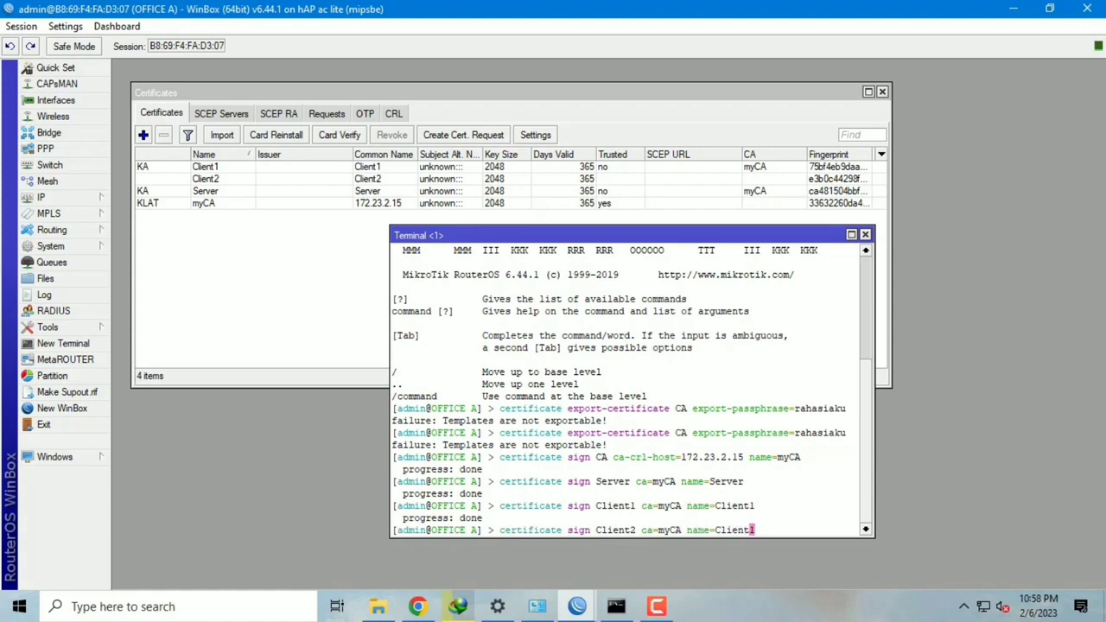
key(Delete)
text(2)
key(Return)
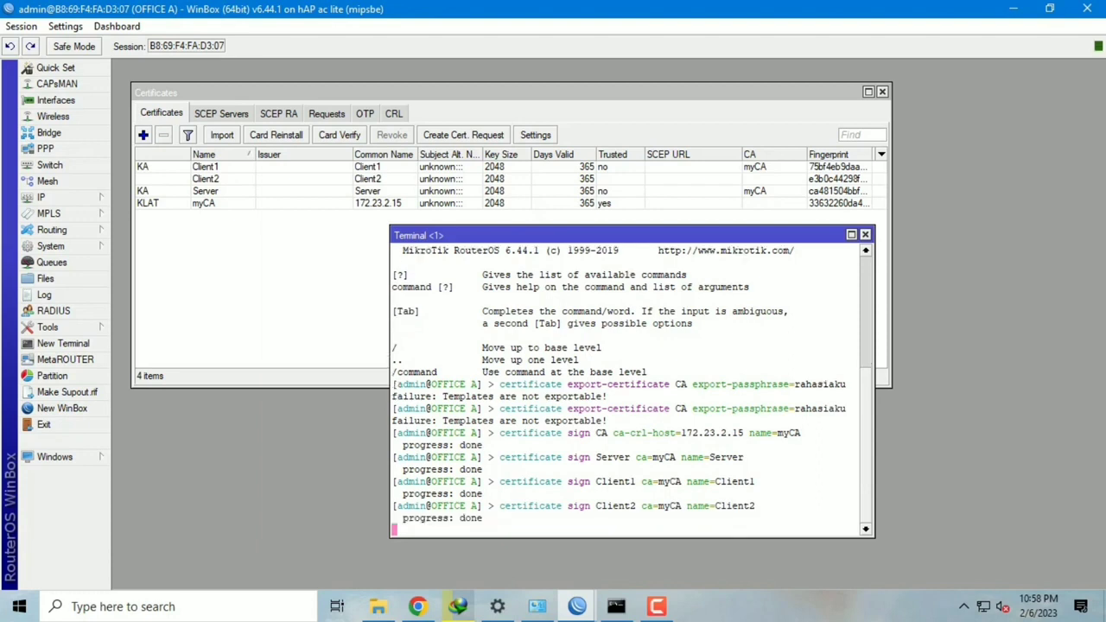
text(certifi)
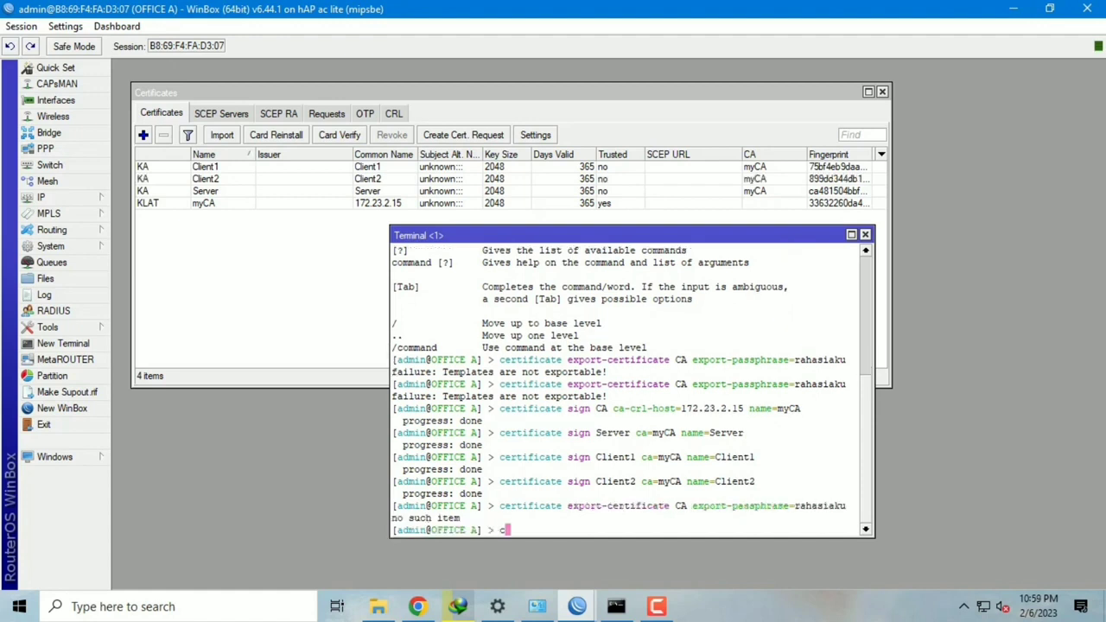
text(cate set)
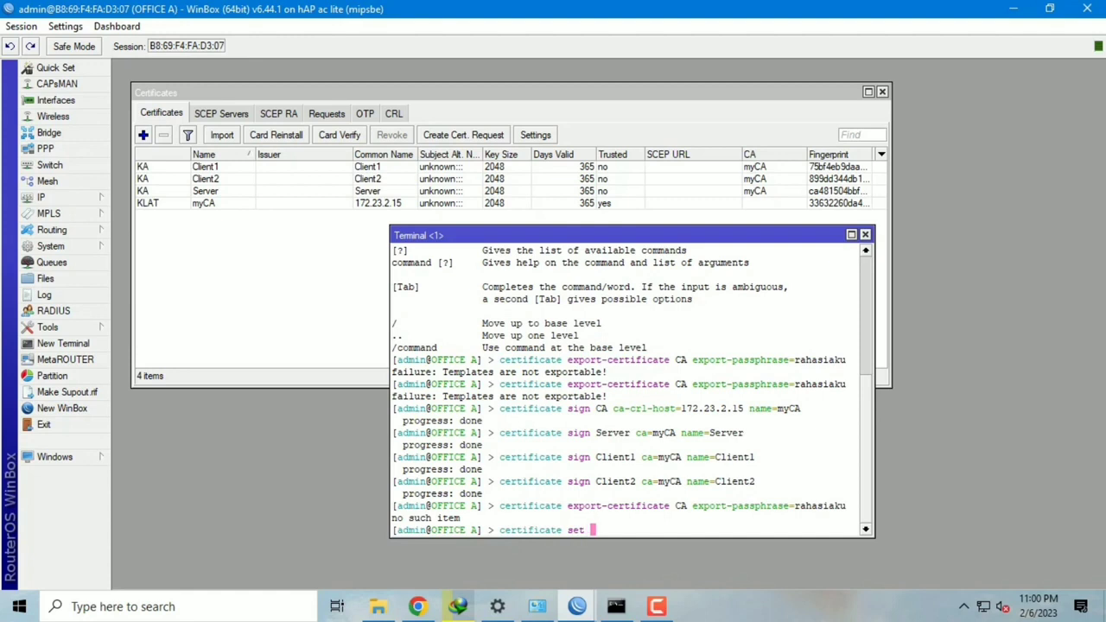
text( Server trusted=y)
Step: Mark the Server and Client1 certificates as trusted
key(Return)
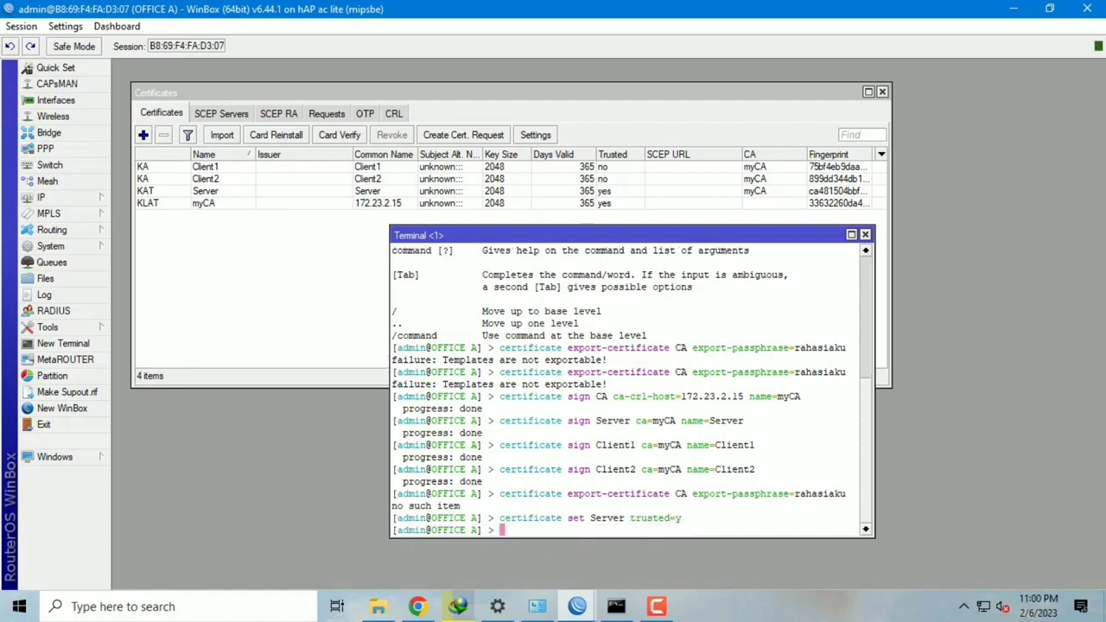
key(Up)
key(Left)
key(Left)
key(Left)
key(Left)
key(Left)
key(Left)
key(Left)
key(Left)
key(Left)
key(Left)
key(Left)
key(Delete)
key(BackSpace)
key(BackSpace)
key(BackSpace)
key(BackSpace)
key(BackSpace)
text(C)
text(lient1)
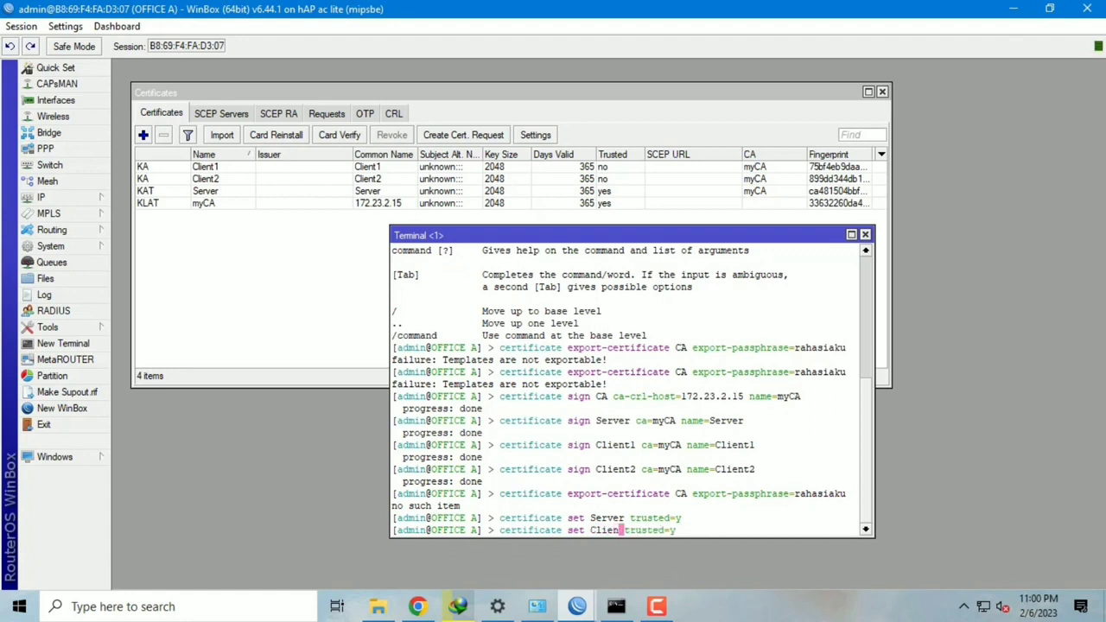
key(Return)
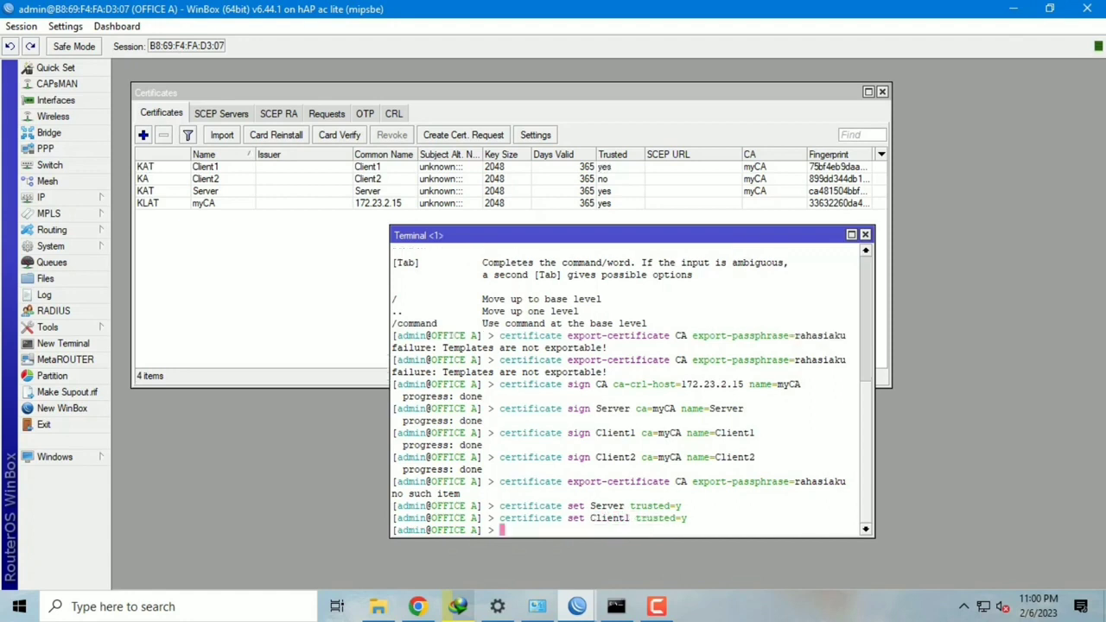
Step: Mark Client2 as trusted, then recall an earlier export command for editing
key(Up)
key(Left)
key(Left)
key(Left)
key(Left)
key(Left)
key(Left)
key(Left)
key(Left)
key(Left)
key(Left)
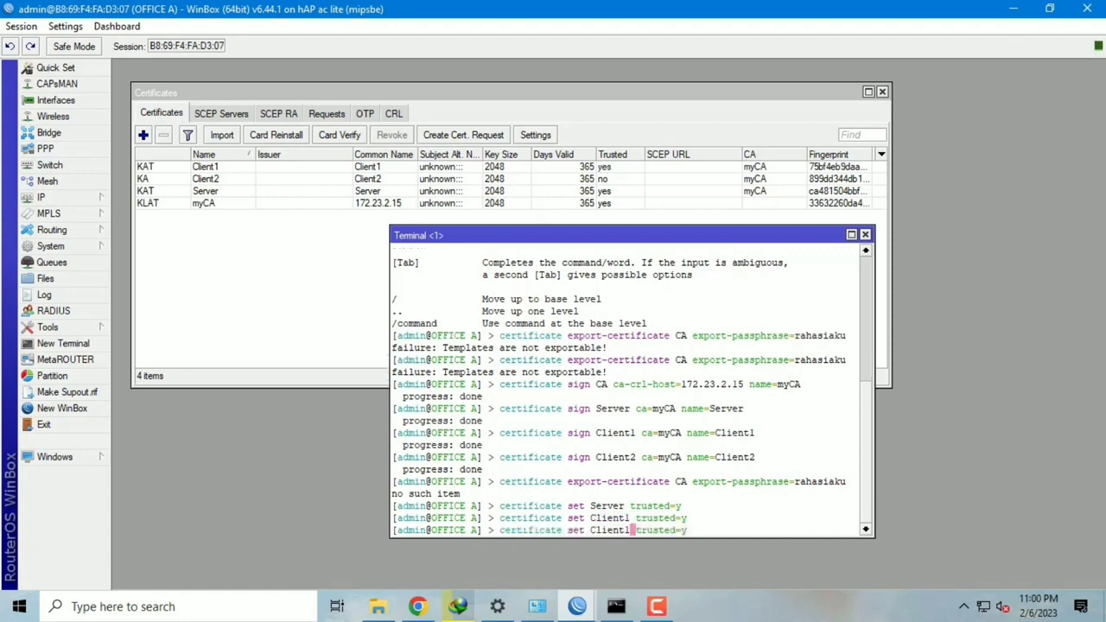
key(BackSpace)
text(t1)
key(BackSpace)
text(2)
key(Return)
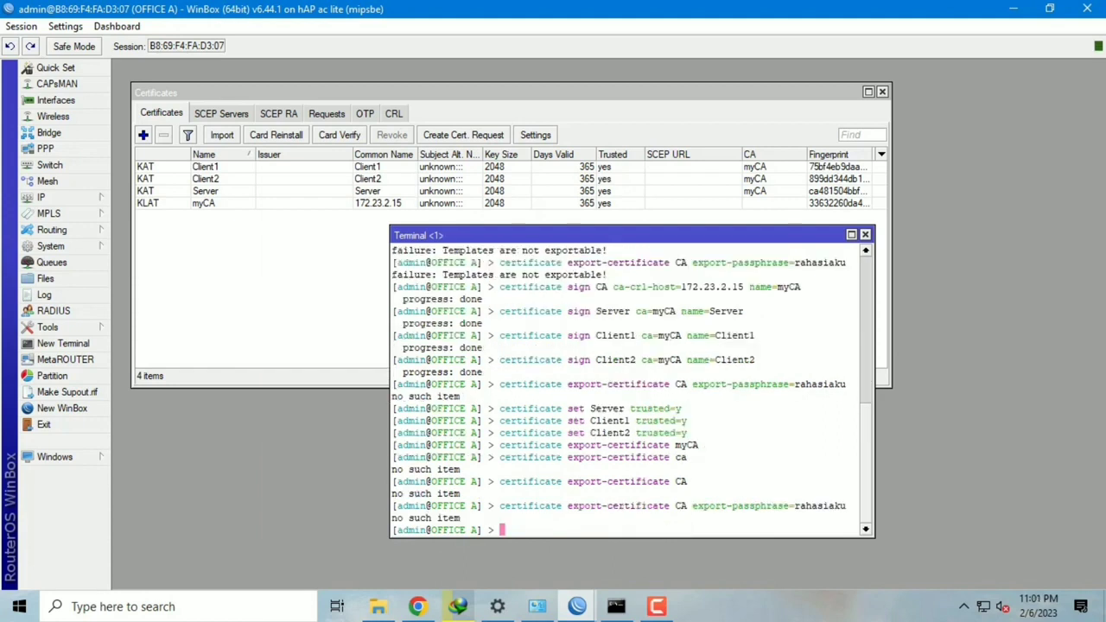
key(Up)
key(Left)
key(Left)
key(Left)
key(Left)
key(Left)
key(Left)
key(Left)
key(Left)
key(Left)
key(Left)
key(Left)
key(Left)
key(Left)
key(Left)
key(Left)
key(Left)
key(Left)
key(Left)
key(Left)
key(Left)
key(Left)
key(Left)
key(Left)
key(Left)
key(Left)
key(Left)
key(Left)
key(Left)
key(Left)
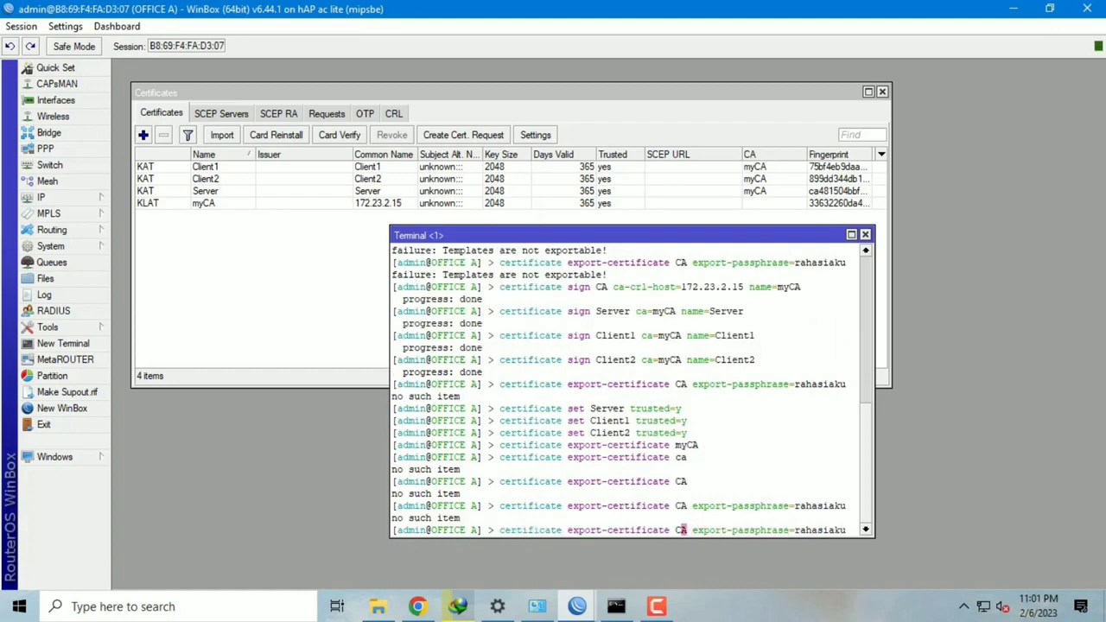
Step: Export the myCA and Client1 certificates with an export passphrase from the terminal
key(Left)
text(my)
key(Return)
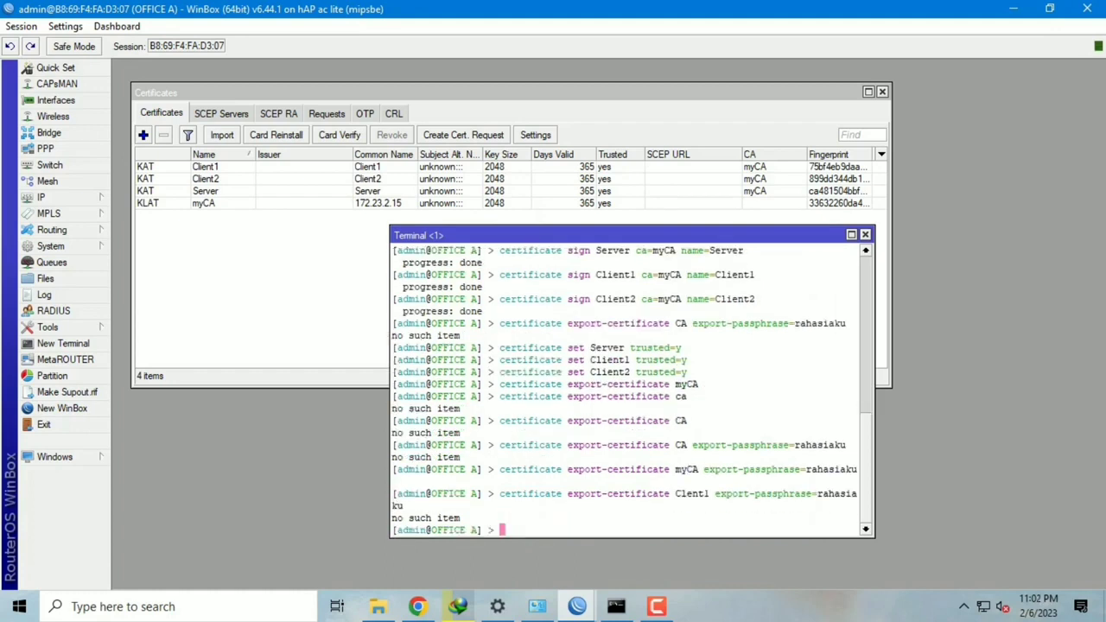
key(Up)
key(Left)
key(Left)
key(Left)
key(Left)
key(Left)
key(Left)
key(Left)
key(Left)
key(Left)
key(Left)
key(Left)
key(Left)
key(Left)
key(Left)
key(Left)
key(Left)
key(Left)
key(Left)
key(Left)
key(Left)
key(Left)
key(Left)
key(Left)
key(Left)
key(Left)
key(Left)
key(Left)
key(Left)
key(Left)
key(Left)
key(Left)
key(Left)
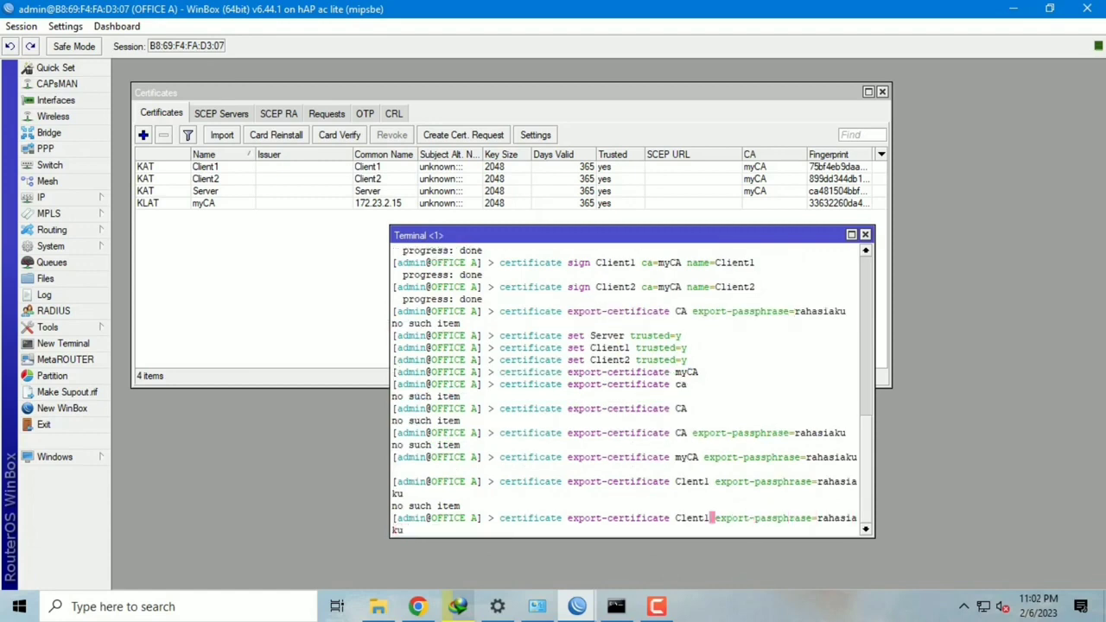
text(i)
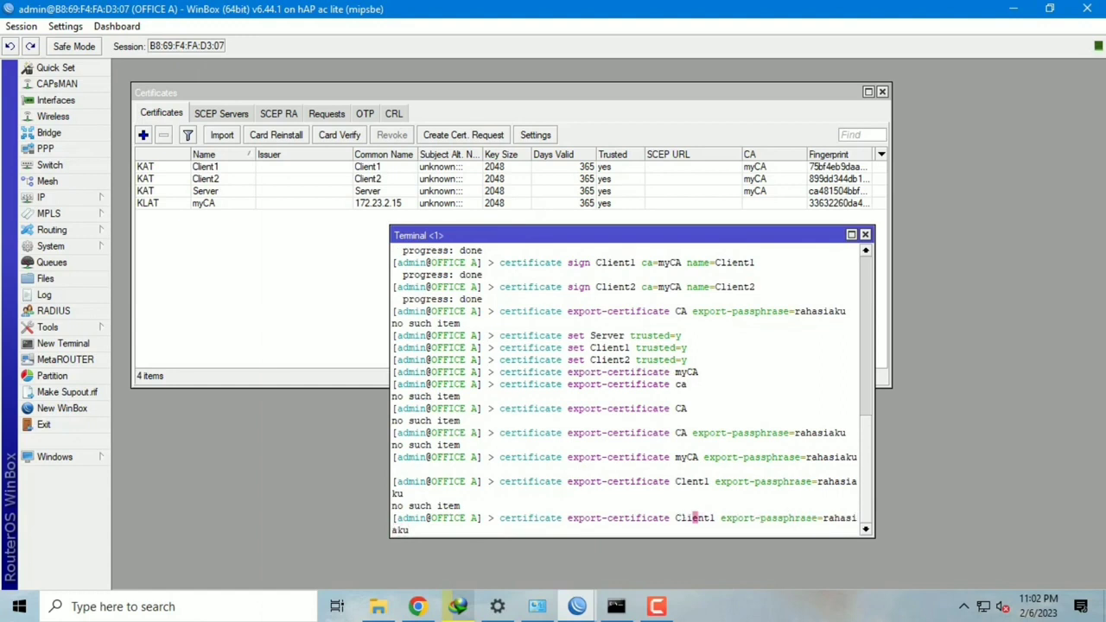
key(Return)
Step: Edit the previous export command to export the Client2 certificate with its passphrase
key(Up)
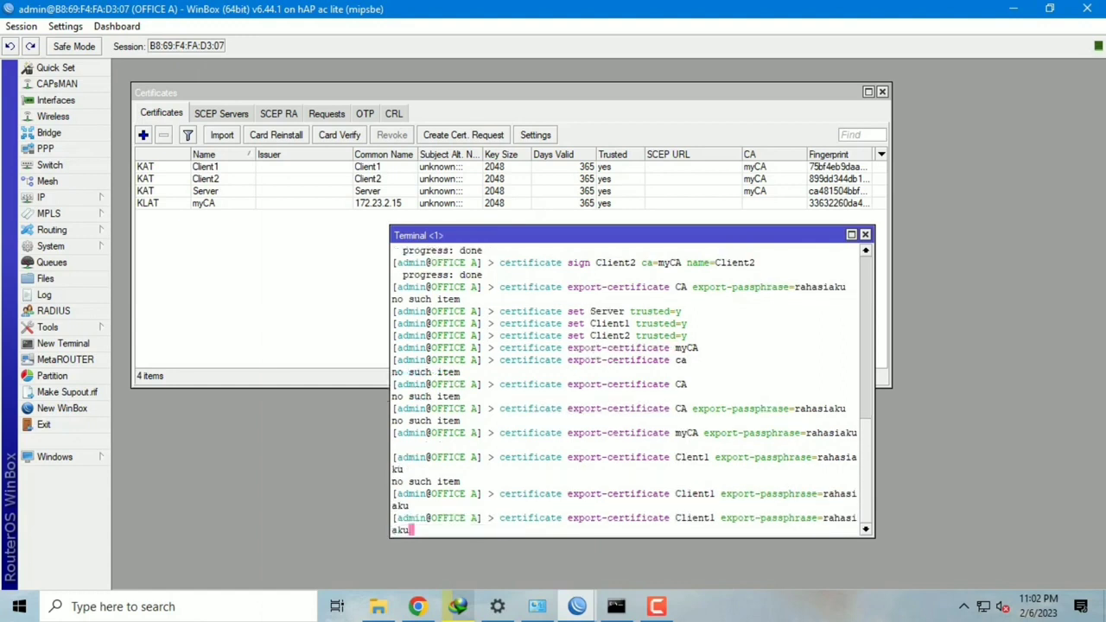
key(Up)
key(Left)
key(Left)
key(Left)
key(Left)
key(Left)
key(Left)
key(Left)
key(Left)
key(Left)
key(Left)
key(Left)
key(Left)
key(Left)
key(Left)
key(Left)
key(Left)
key(Left)
key(Left)
key(Left)
key(Left)
text(i)
key(End)
key(Up)
key(Down)
key(Left)
key(Left)
key(Left)
key(Left)
key(Left)
key(Left)
key(Left)
key(Left)
key(Left)
key(Left)
key(Left)
key(Left)
key(Left)
key(Left)
key(Left)
key(Left)
key(Left)
key(Left)
key(Left)
key(Left)
key(Right)
key(BackSpace)
text(2)
key(Return)
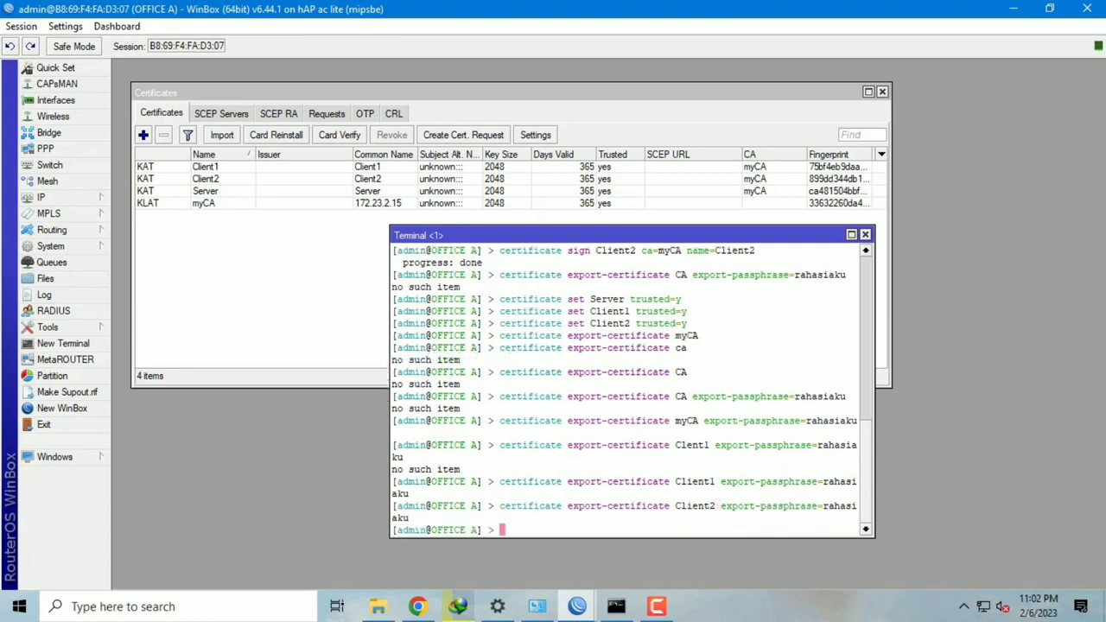
Step: Export the Server certificate with the same export passphrase
key(Up)
key(Left)
key(Left)
key(Left)
key(Left)
key(Left)
key(Left)
key(Left)
key(Left)
key(Left)
key(Left)
key(Left)
key(Left)
key(Left)
key(Left)
key(Left)
key(Left)
key(Left)
key(Left)
key(Left)
key(Left)
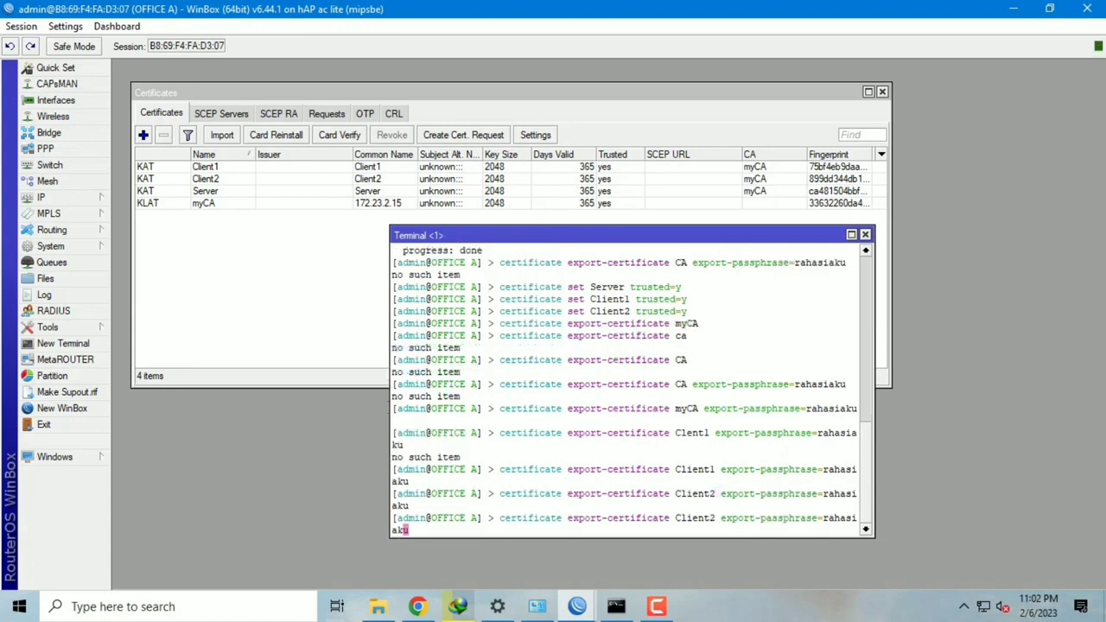
key(Left)
key(Left)
key(BackSpace)
key(BackSpace)
key(BackSpace)
key(BackSpace)
key(BackSpace)
key(BackSpace)
key(BackSpace)
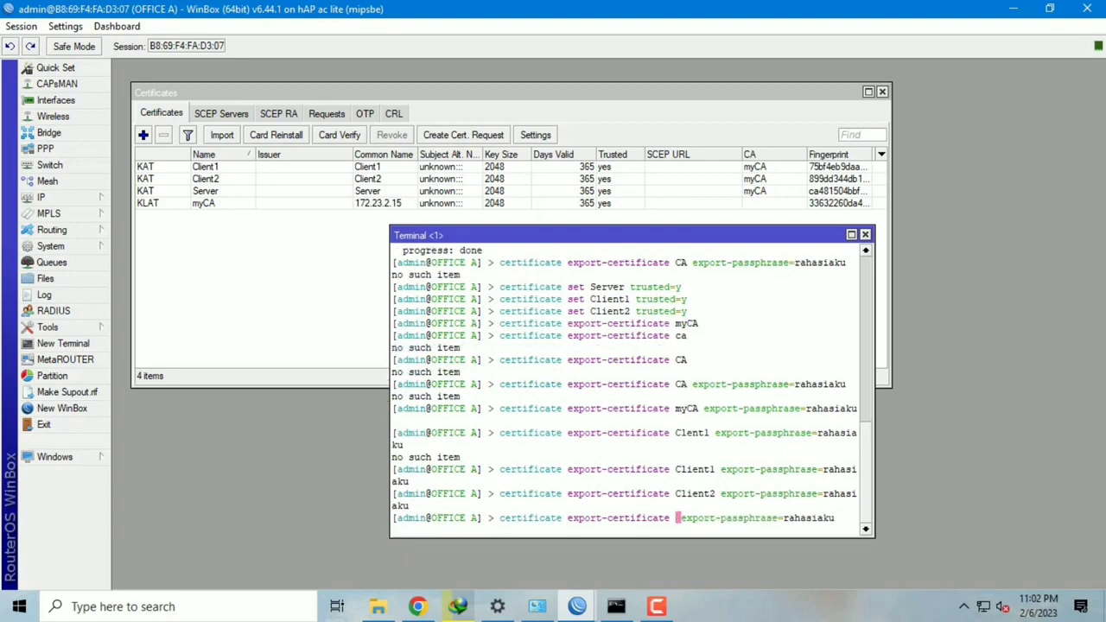
text(Server)
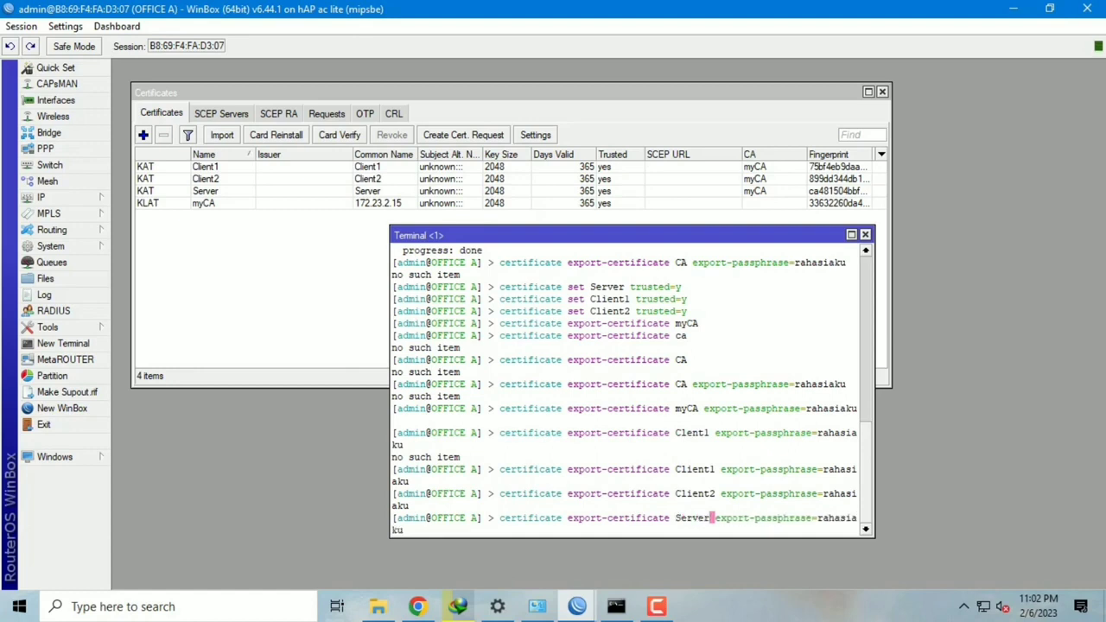
key(Return)
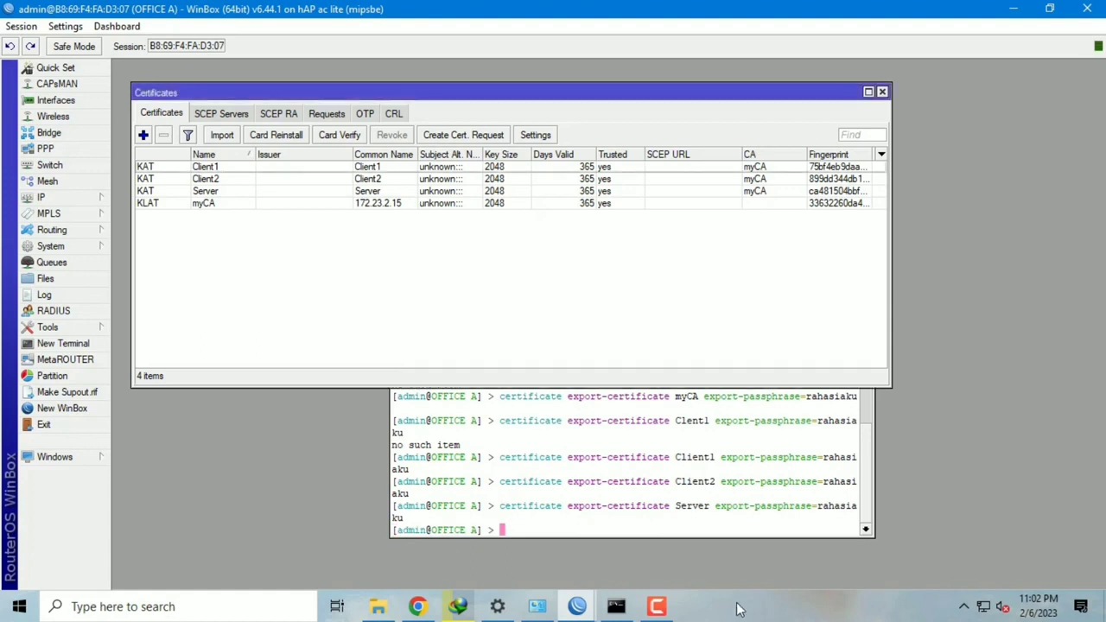
Step: In Files, select all eight cert_export .crt and .key files for myCA, Client1, Client2 and Server
click(45, 278)
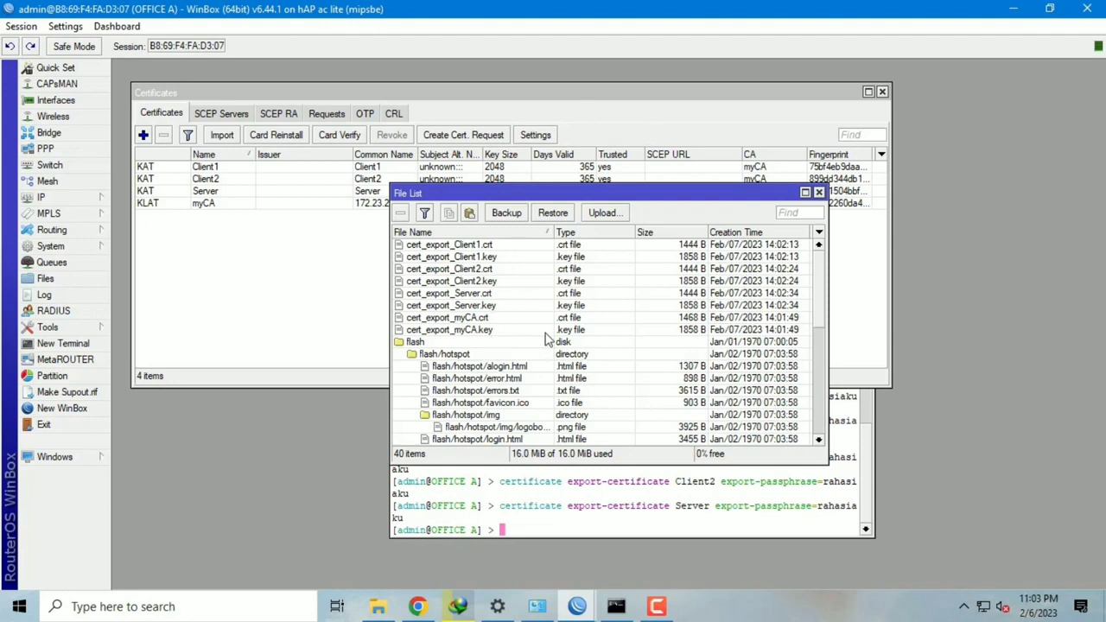
click(502, 318)
ctrl+click(502, 331)
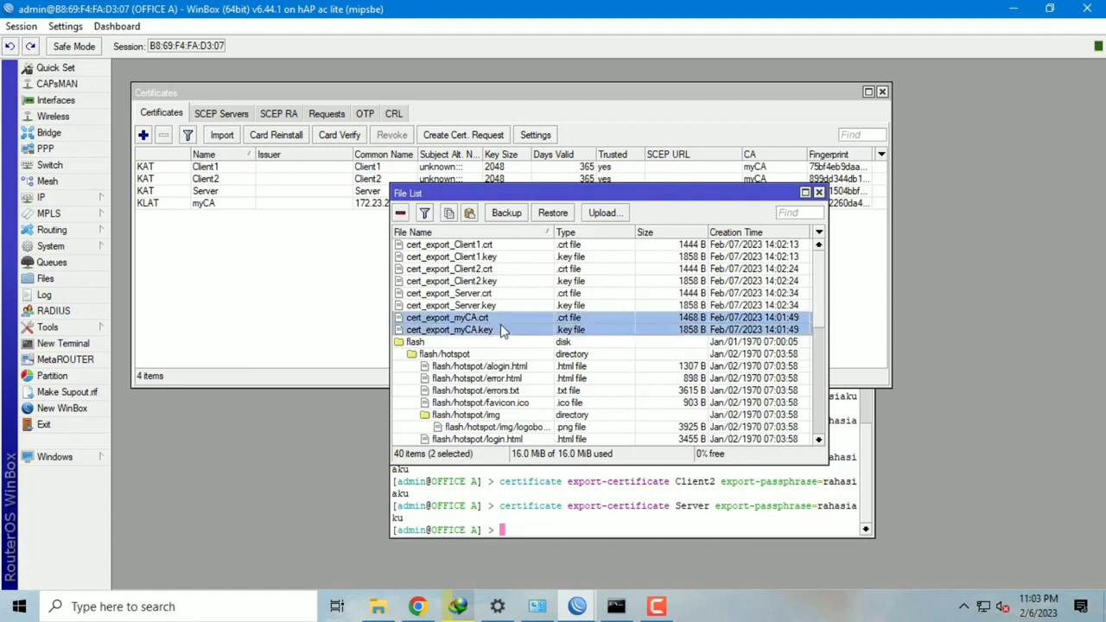
ctrl+click(489, 257)
ctrl+click(489, 246)
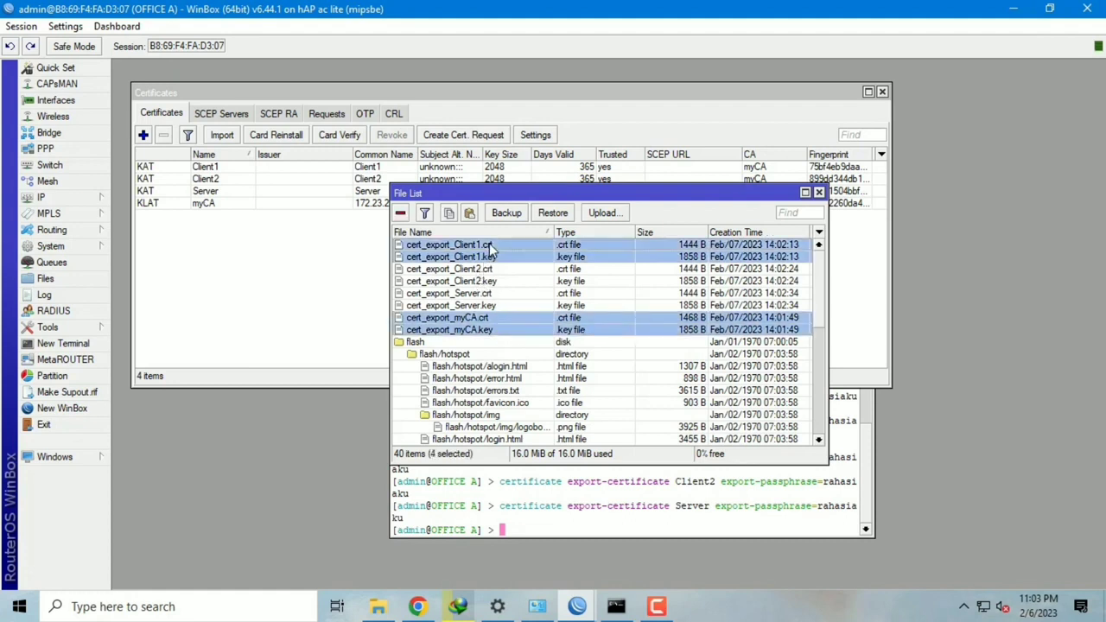
ctrl+click(492, 268)
ctrl+click(492, 281)
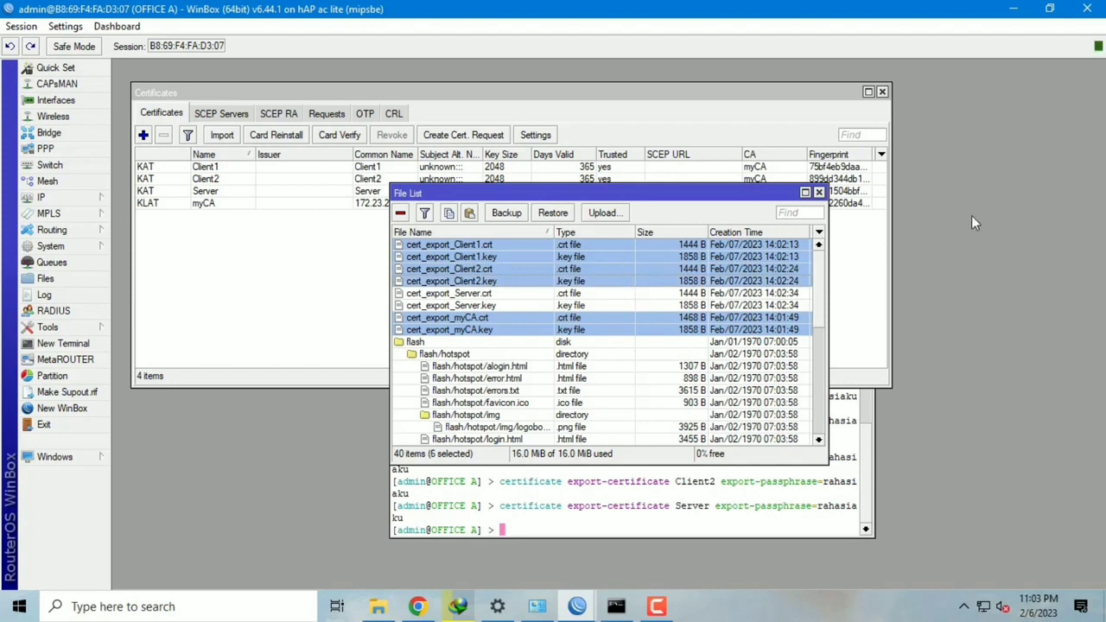
ctrl+click(567, 294)
ctrl+click(569, 306)
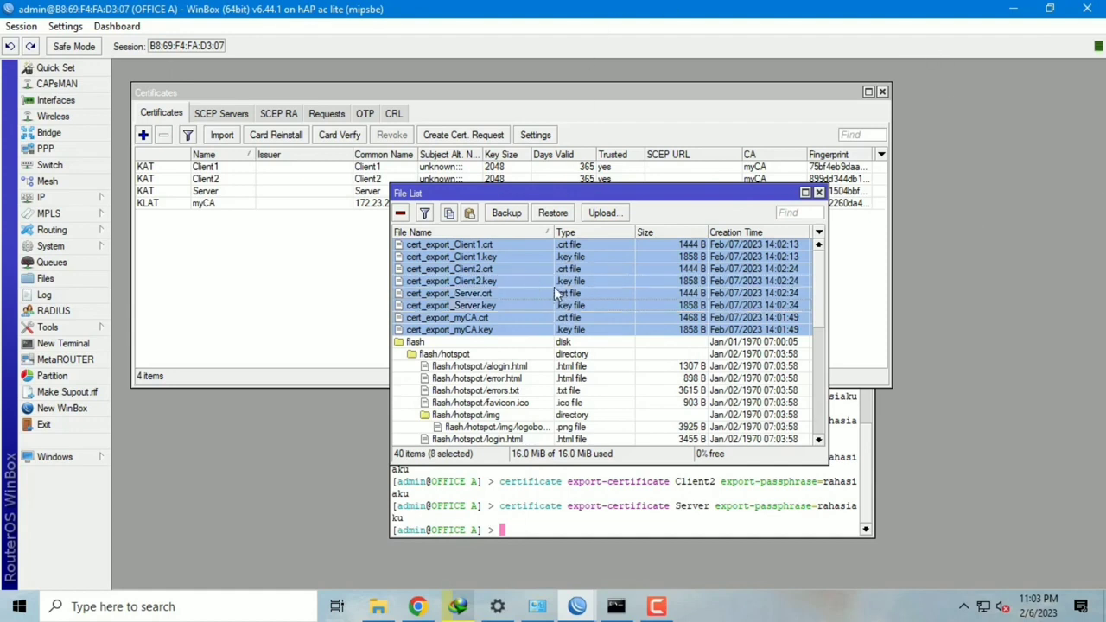
right_click(548, 289)
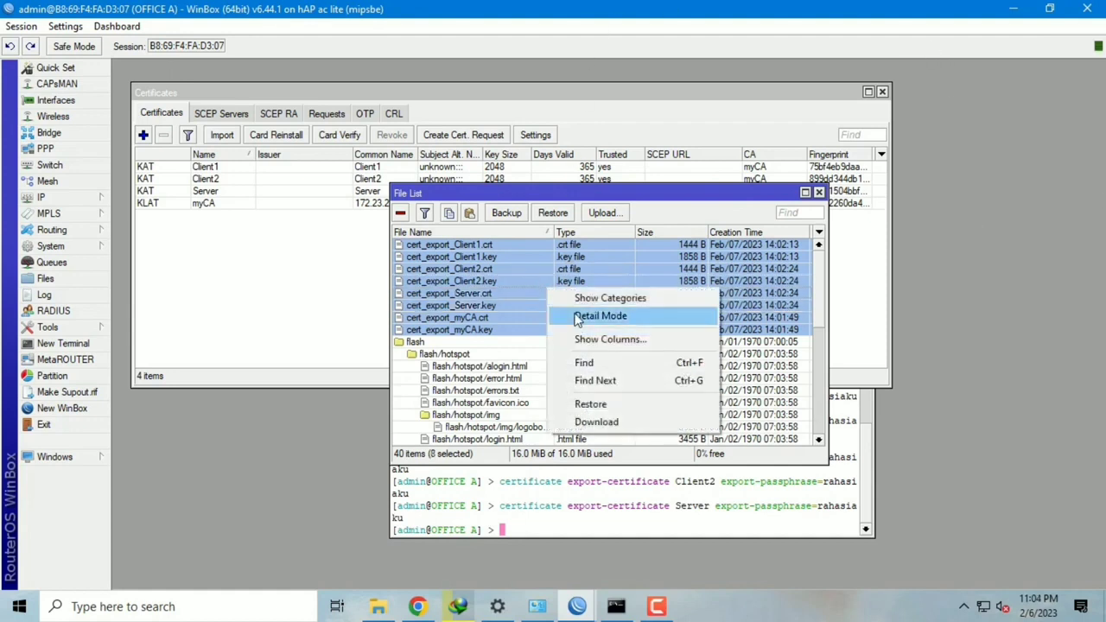
Step: Download the selected certificate and key files into a new folder 567 on Local Disk (D:)
click(605, 422)
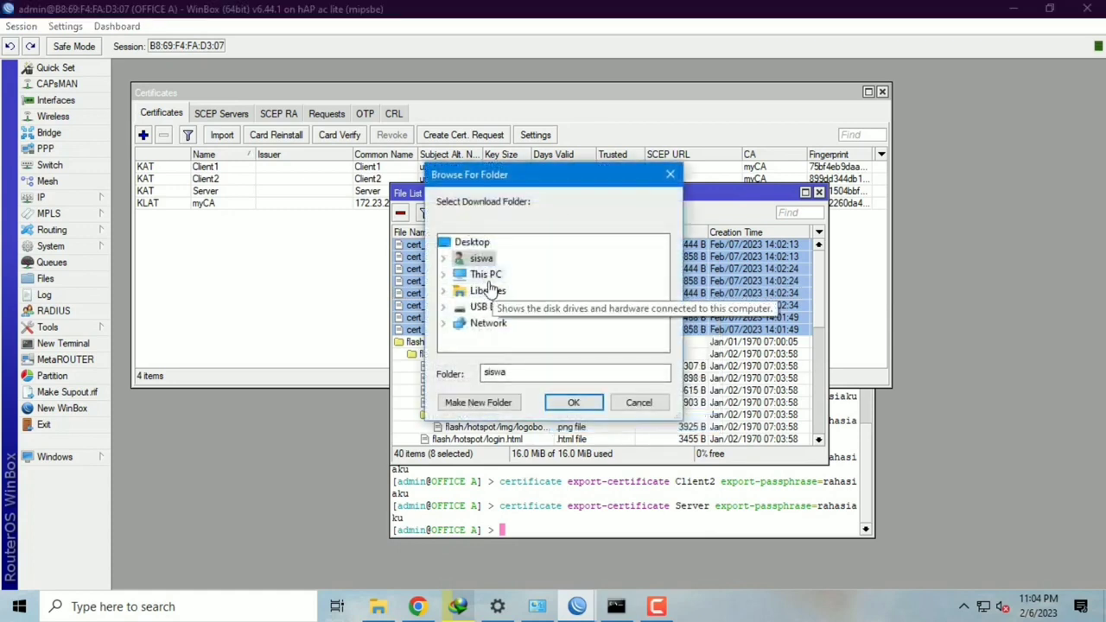
double_click(486, 274)
double_click(524, 308)
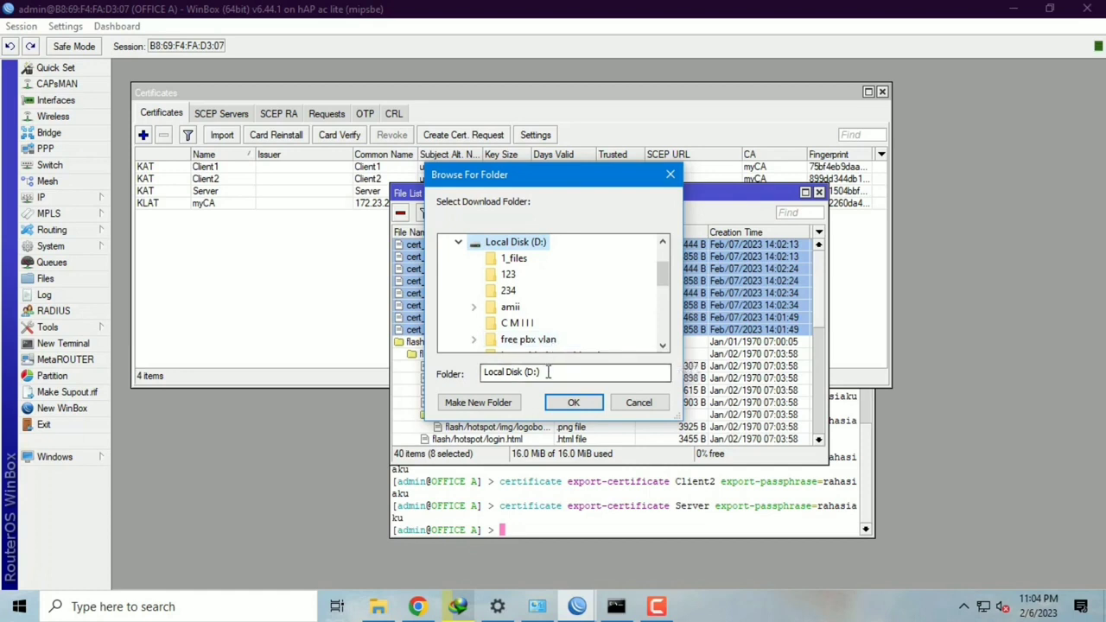
click(500, 405)
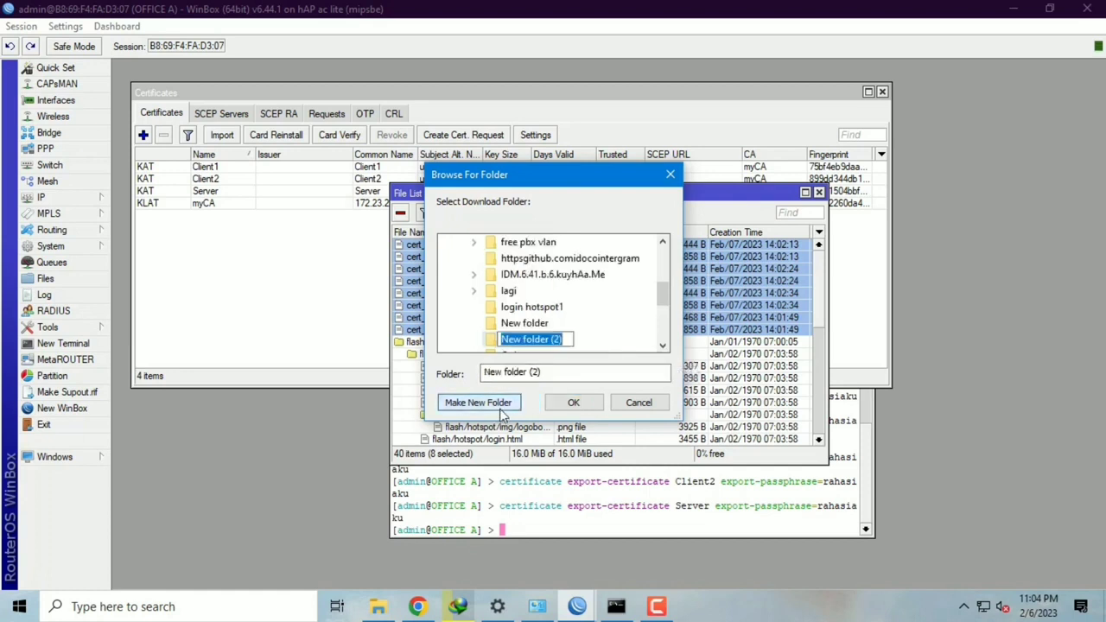
text(567)
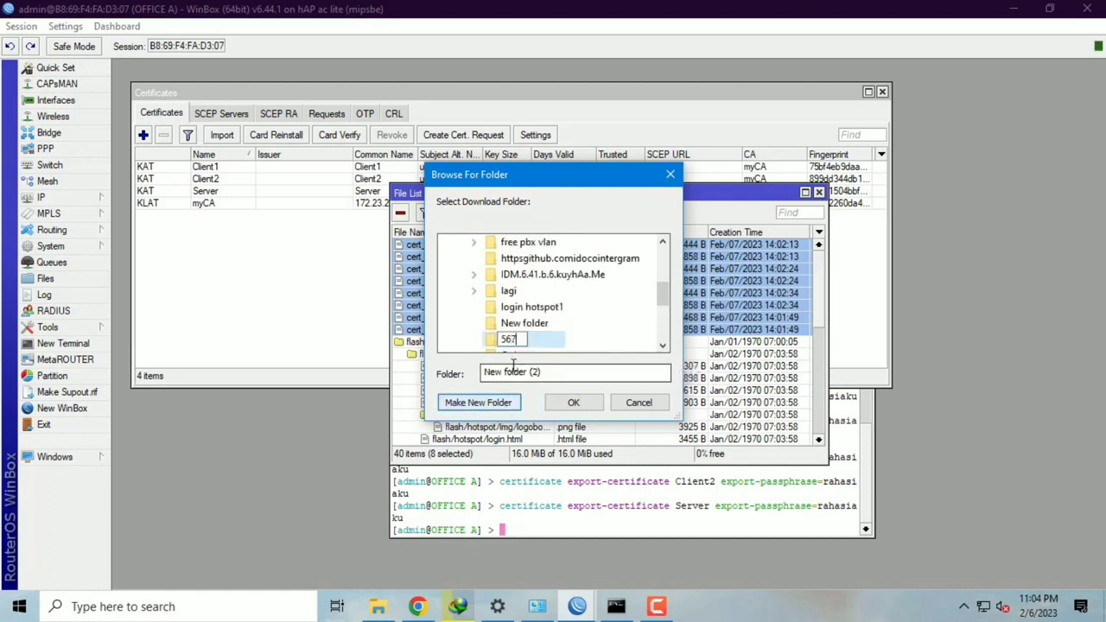
click(568, 408)
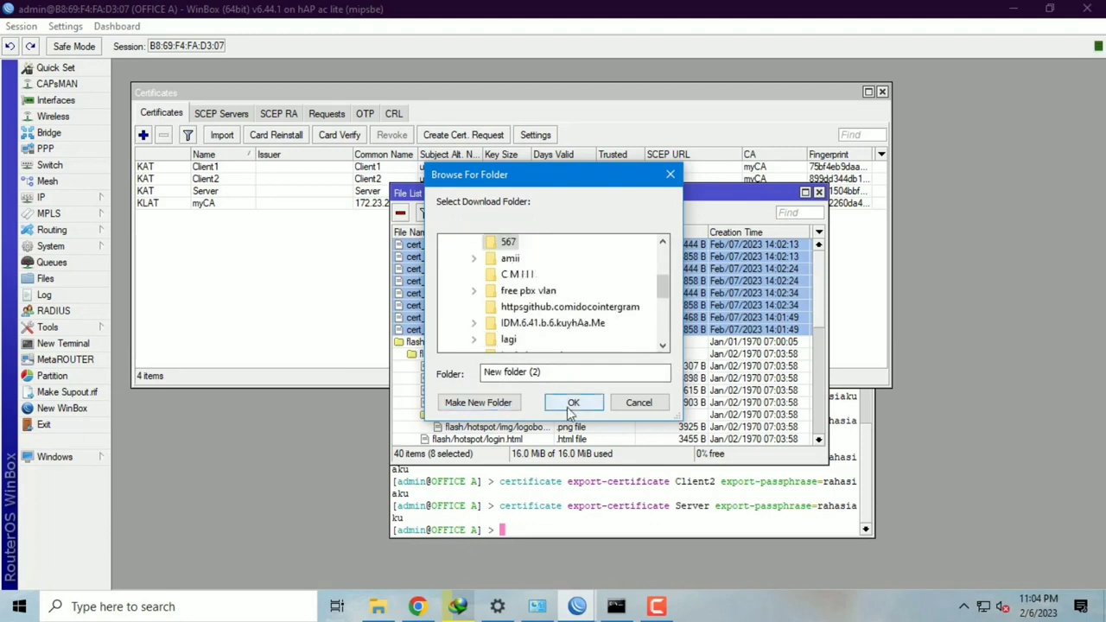
click(572, 405)
click(321, 295)
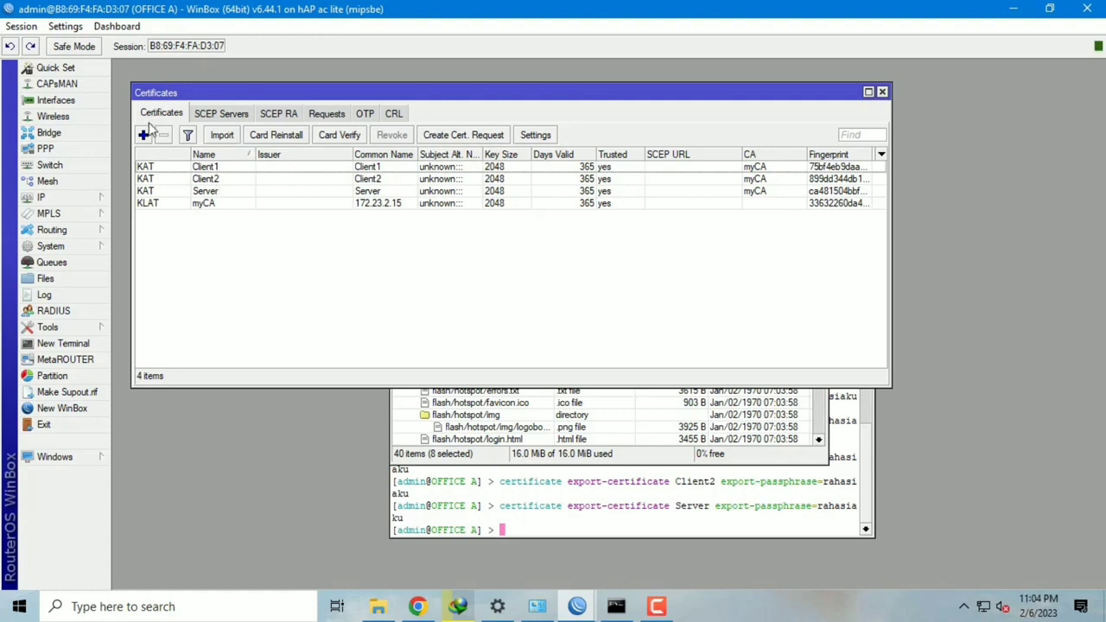
Step: Open PPP, move its window higher, and show the Interface list
click(87, 150)
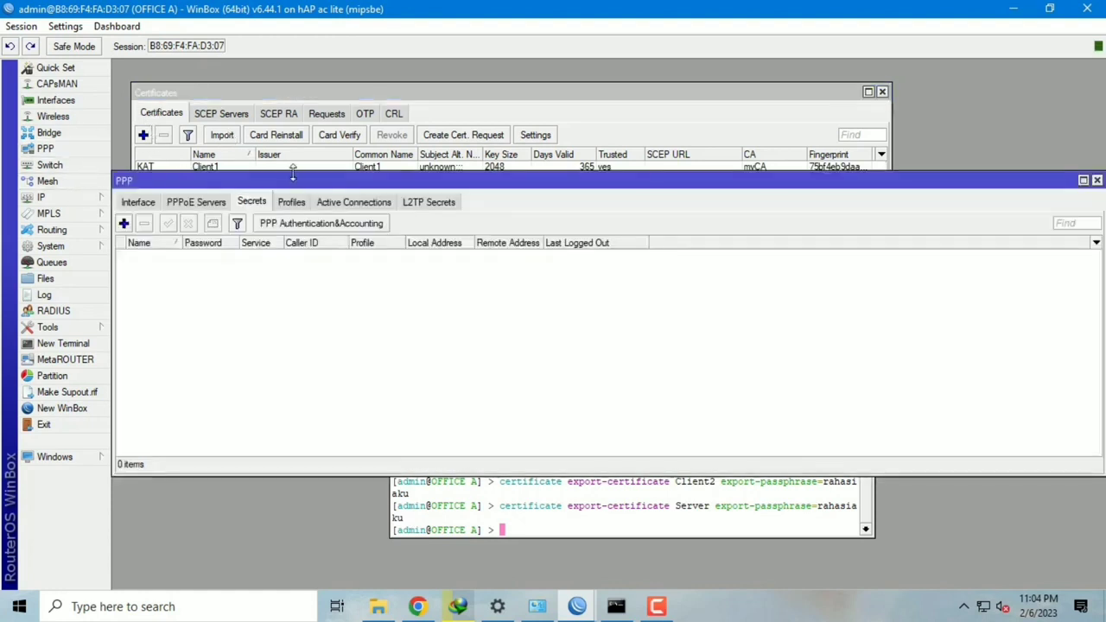
drag(286, 179, 283, 96)
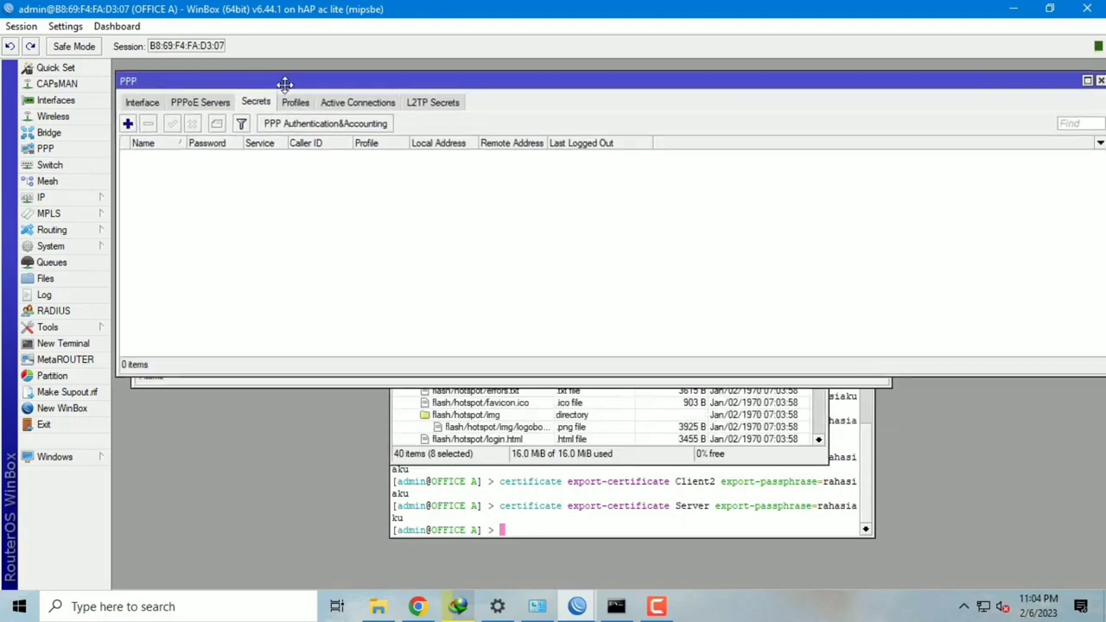
click(138, 105)
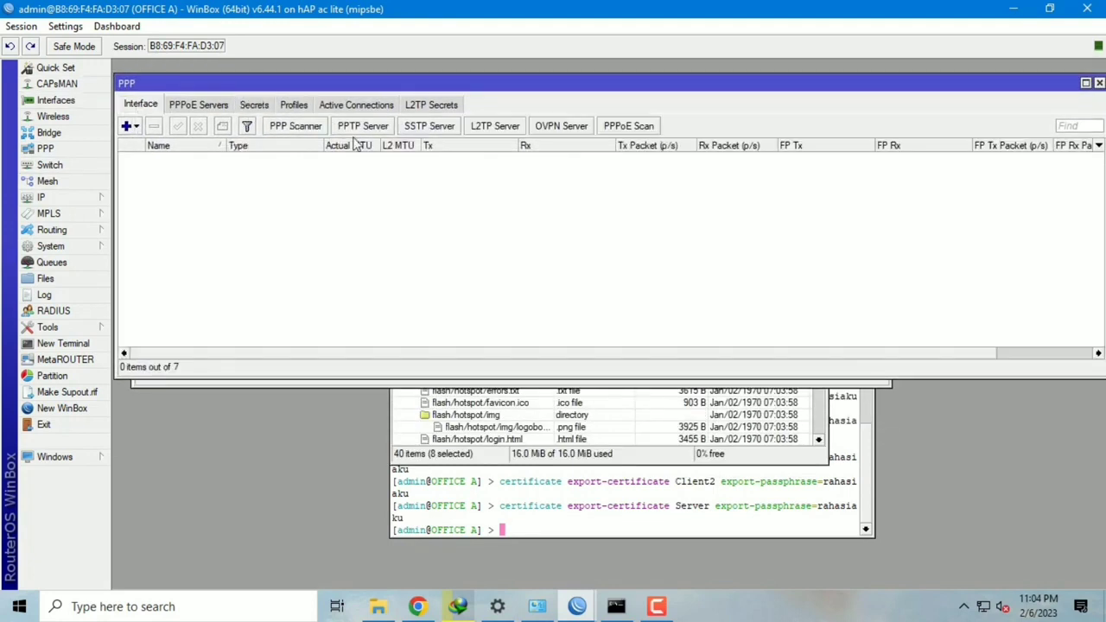
Step: Enable the OVPN Server with certificate Server and default profile default-encryption, and apply
click(557, 126)
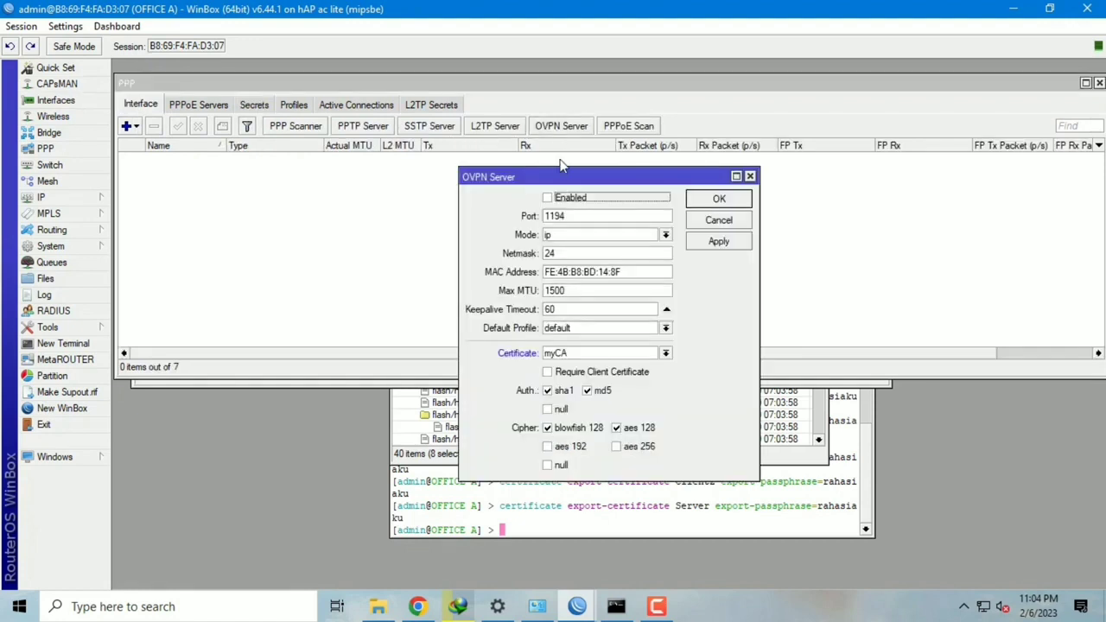
click(560, 200)
click(634, 354)
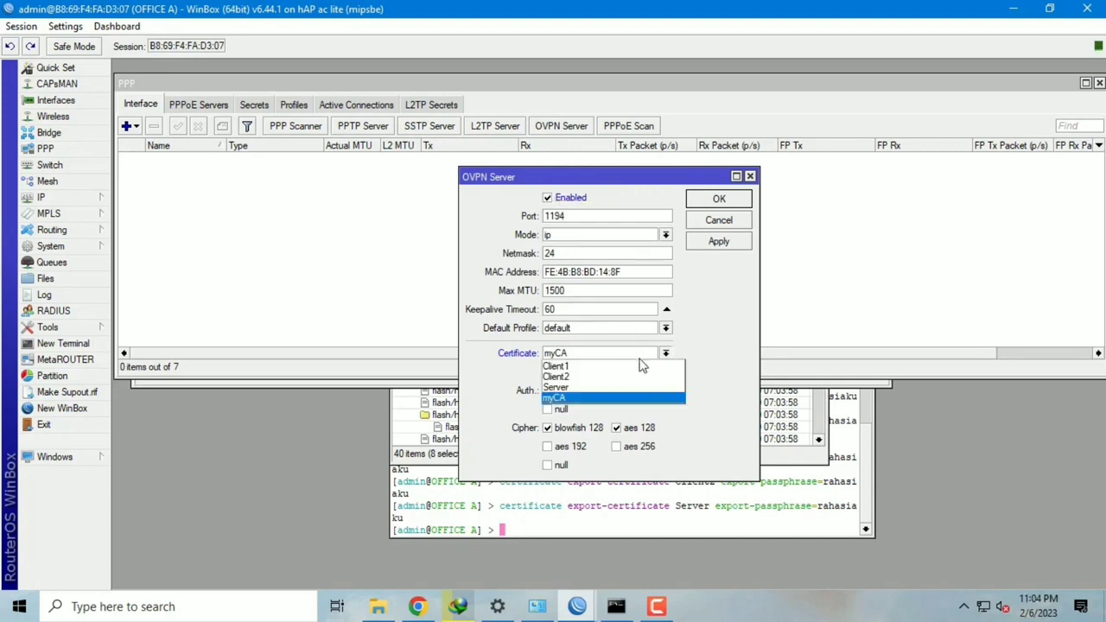
click(626, 391)
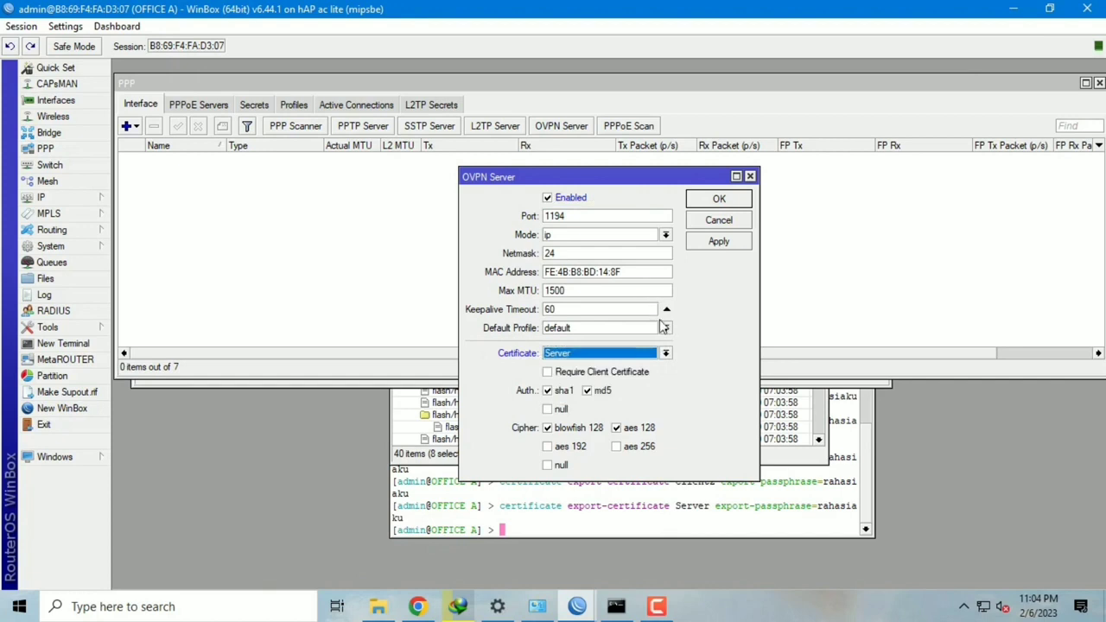
click(666, 329)
click(657, 353)
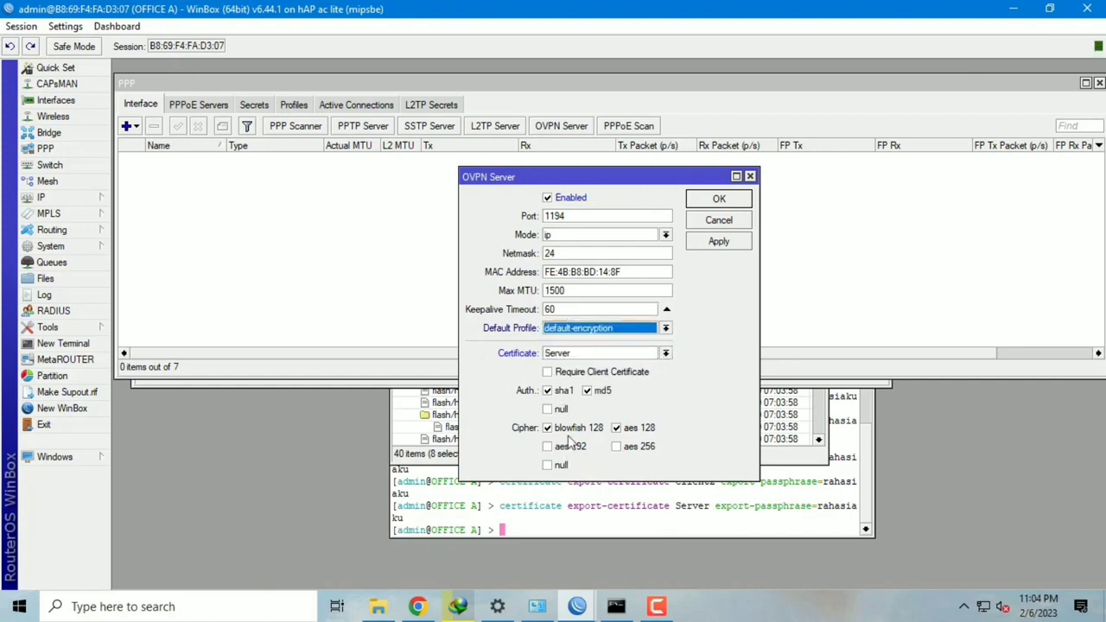
click(715, 245)
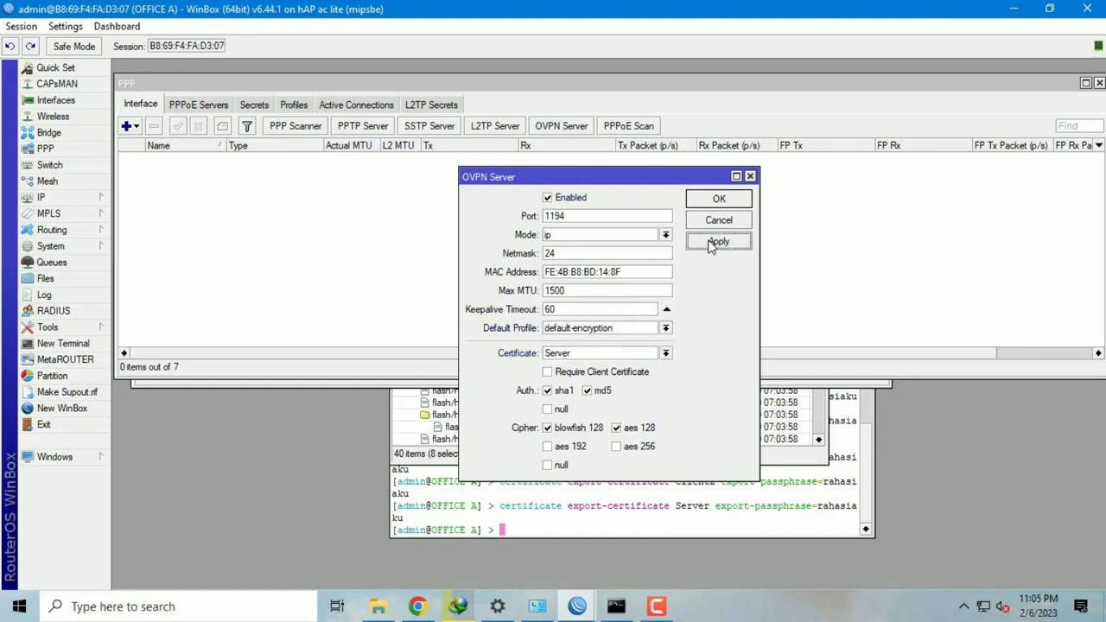
click(719, 201)
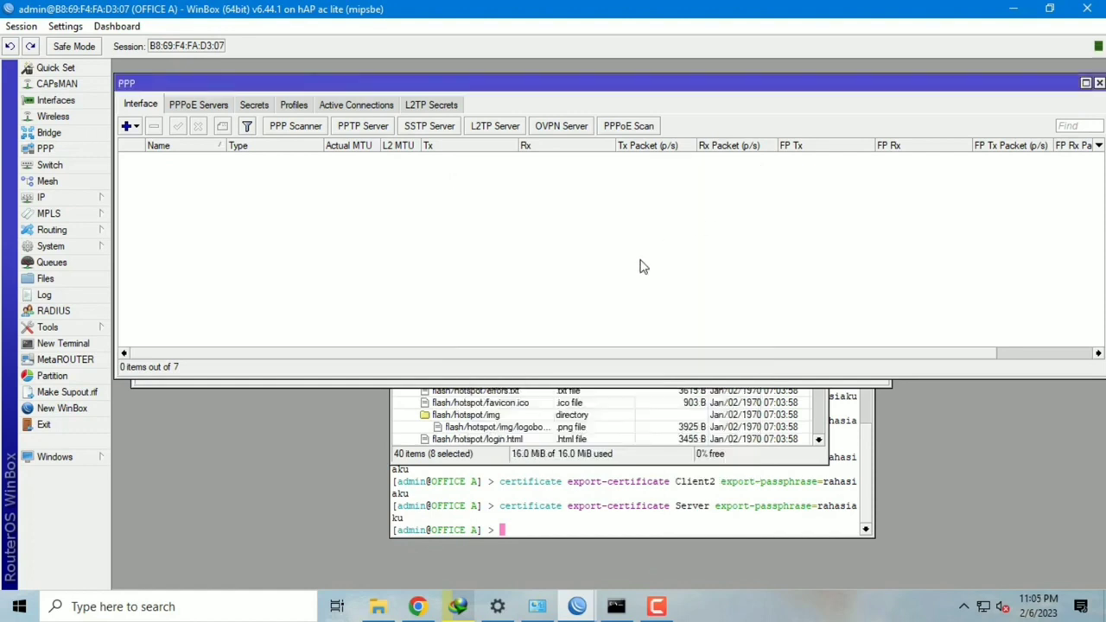
click(254, 105)
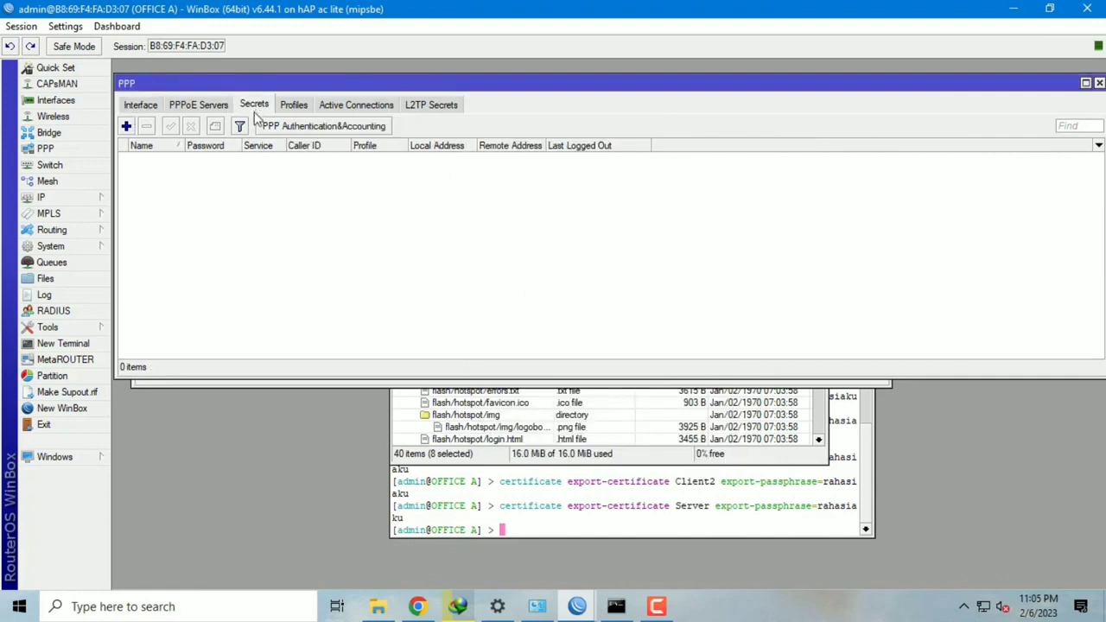
Step: Add a PPP secret ovpn1 with a password, service ovpn and profile default-encryption
click(127, 126)
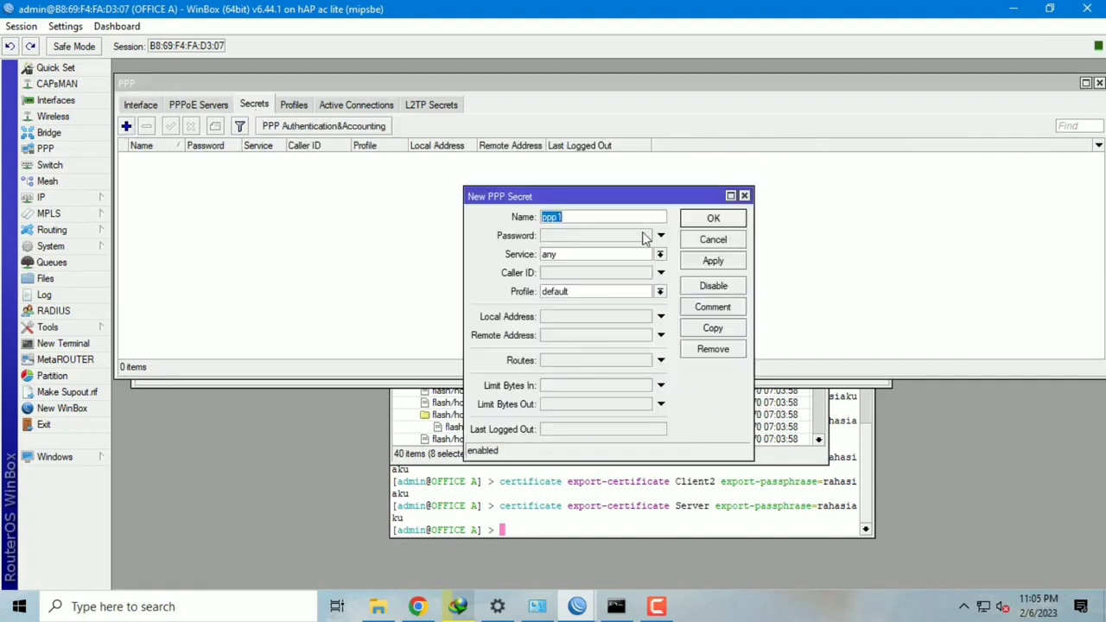
text(ovpn1)
click(626, 240)
text(*****)
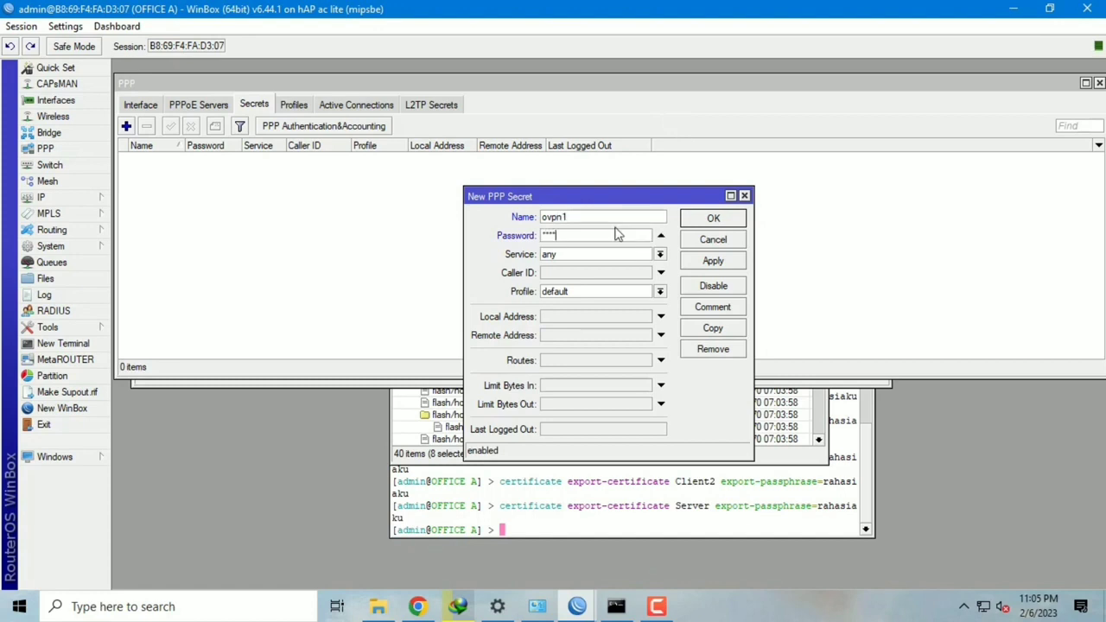
click(612, 257)
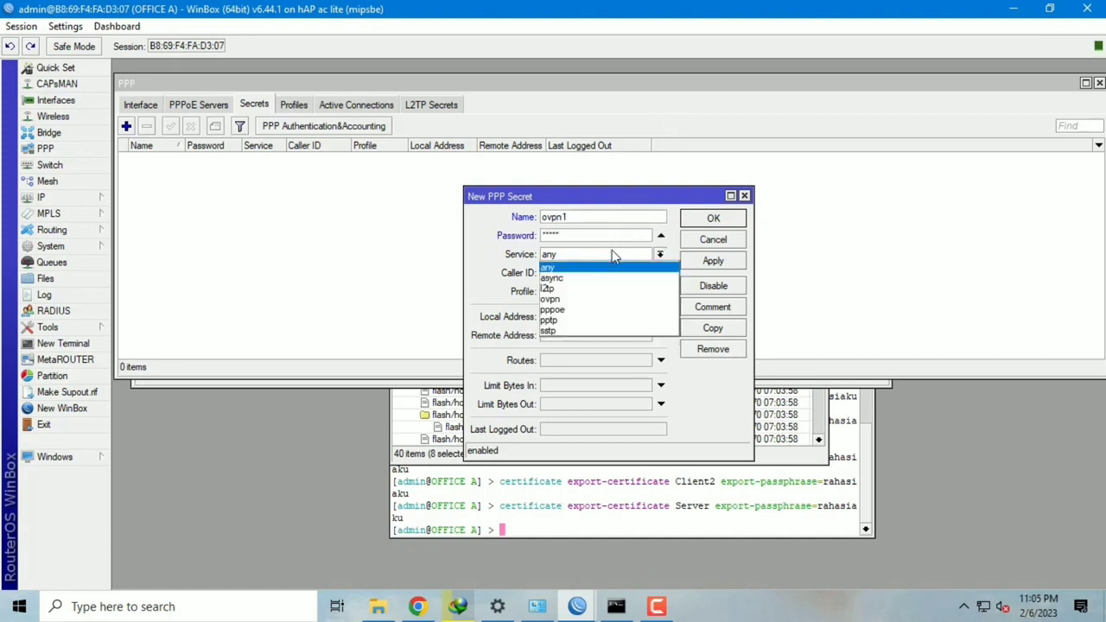
click(592, 299)
click(585, 292)
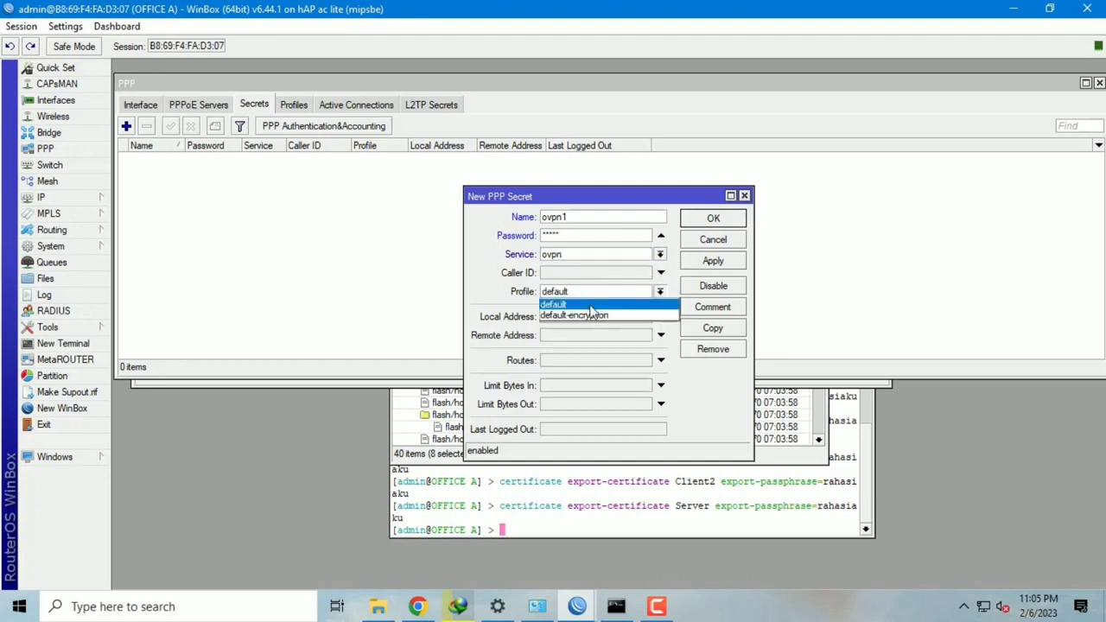
click(591, 317)
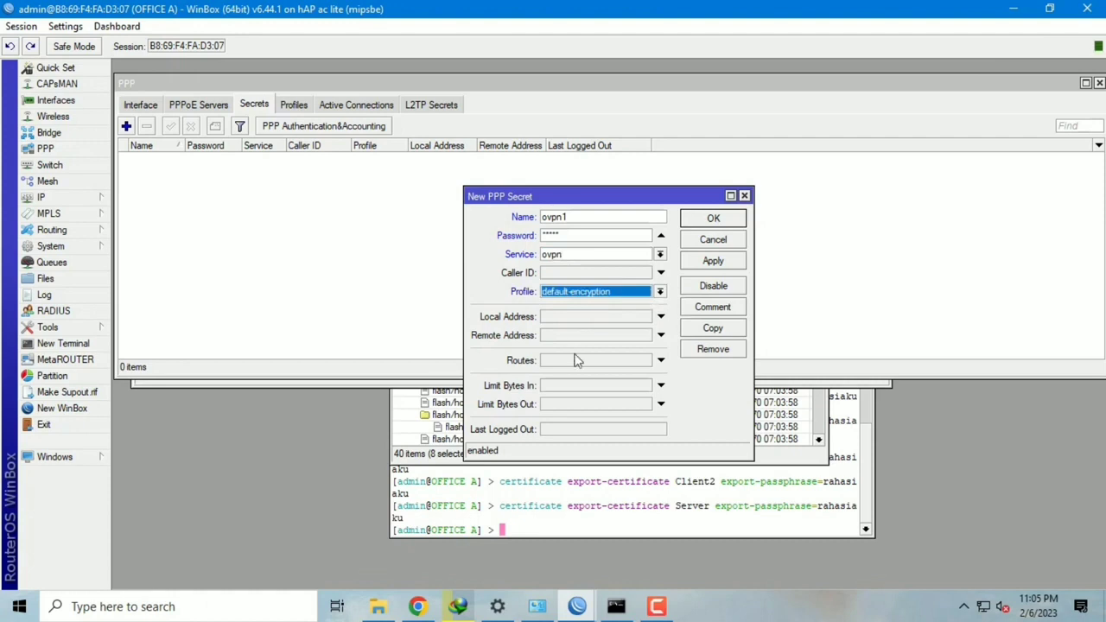
Step: Give ovpn1 local address 10.100.100.1 and remote address 10.100.100.2, then apply and save
click(563, 318)
text(10)
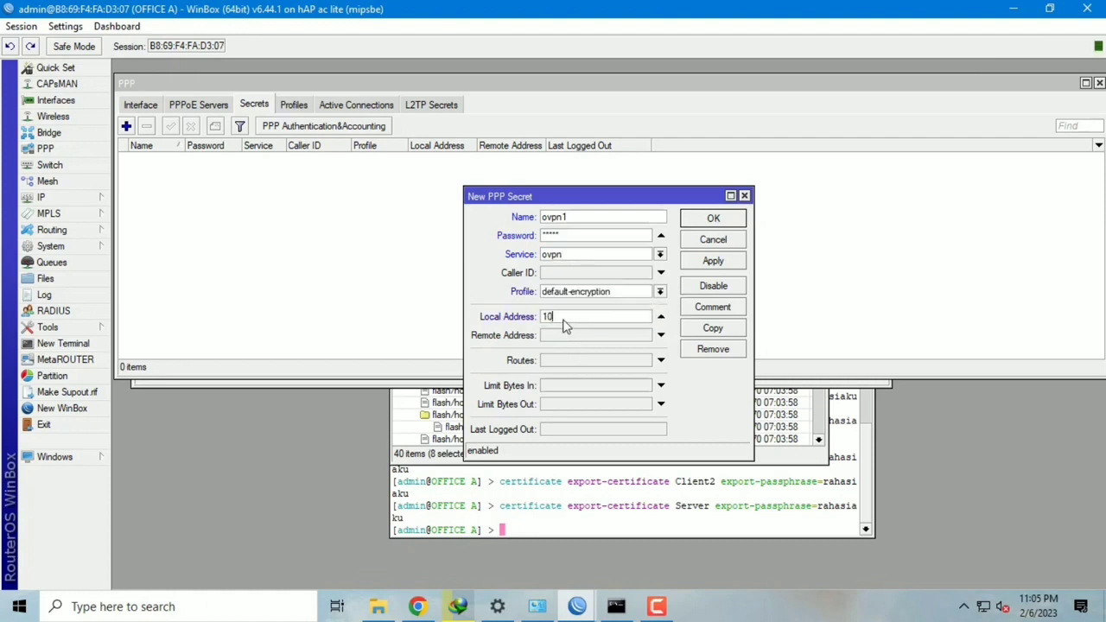
text(.100.100.1)
key(Tab)
text(1)
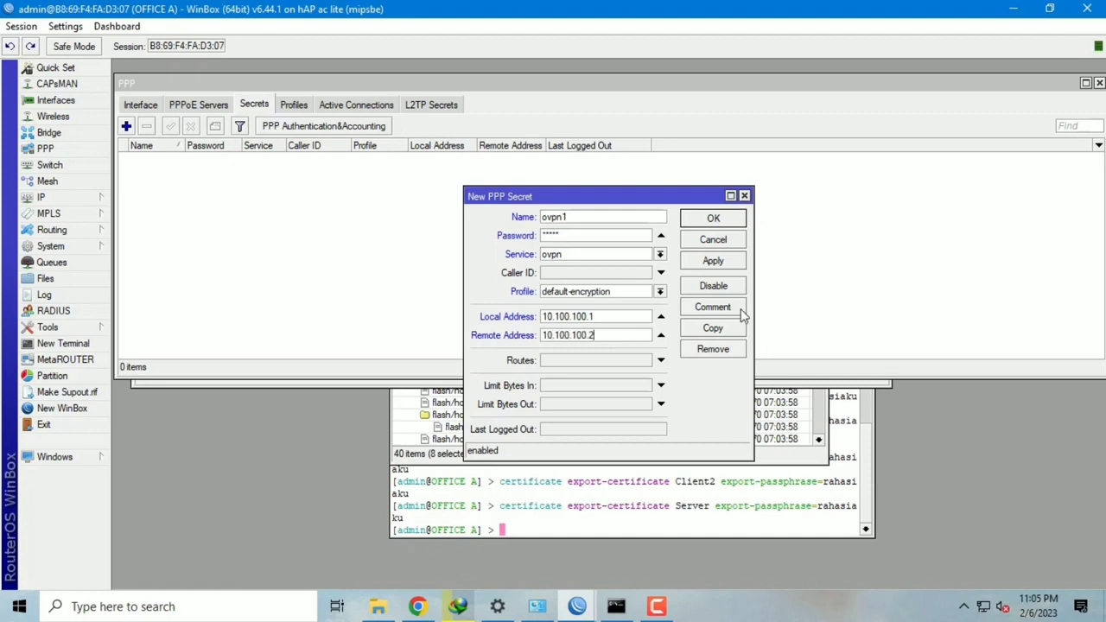
click(734, 266)
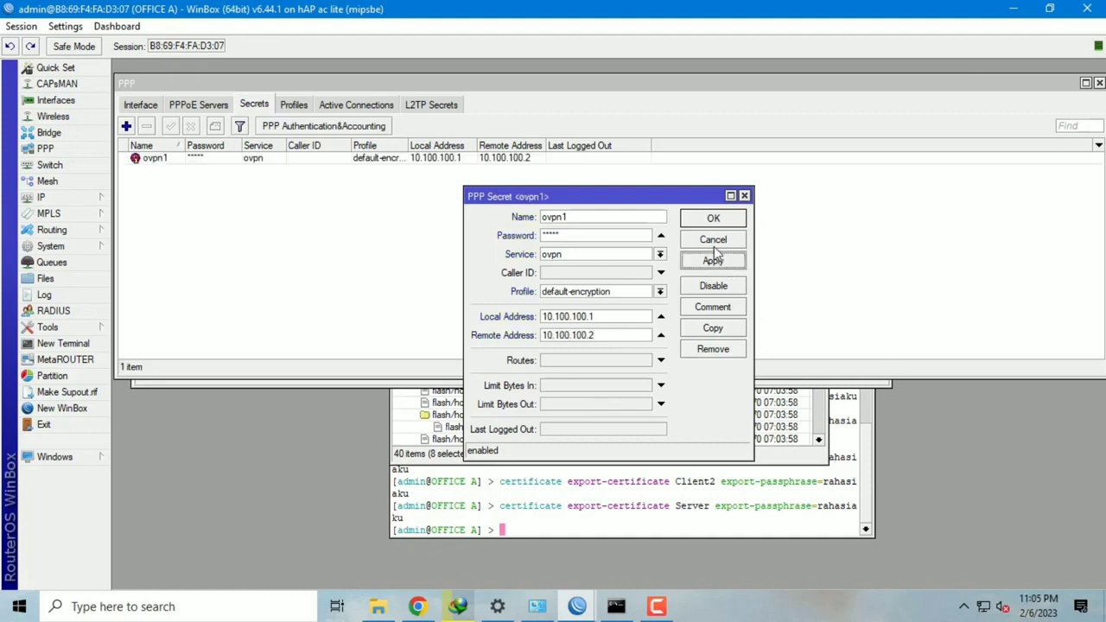
click(717, 223)
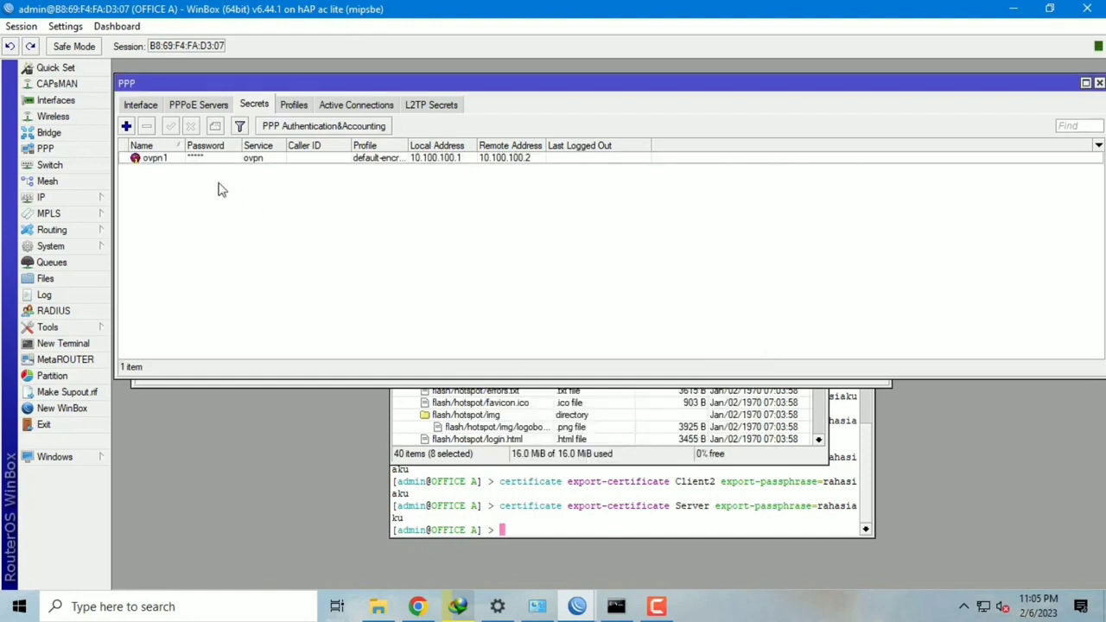
Step: Add a second PPP secret ovpn2 with a password, service ovpn and profile default-encryption
click(126, 126)
text(ovpn2)
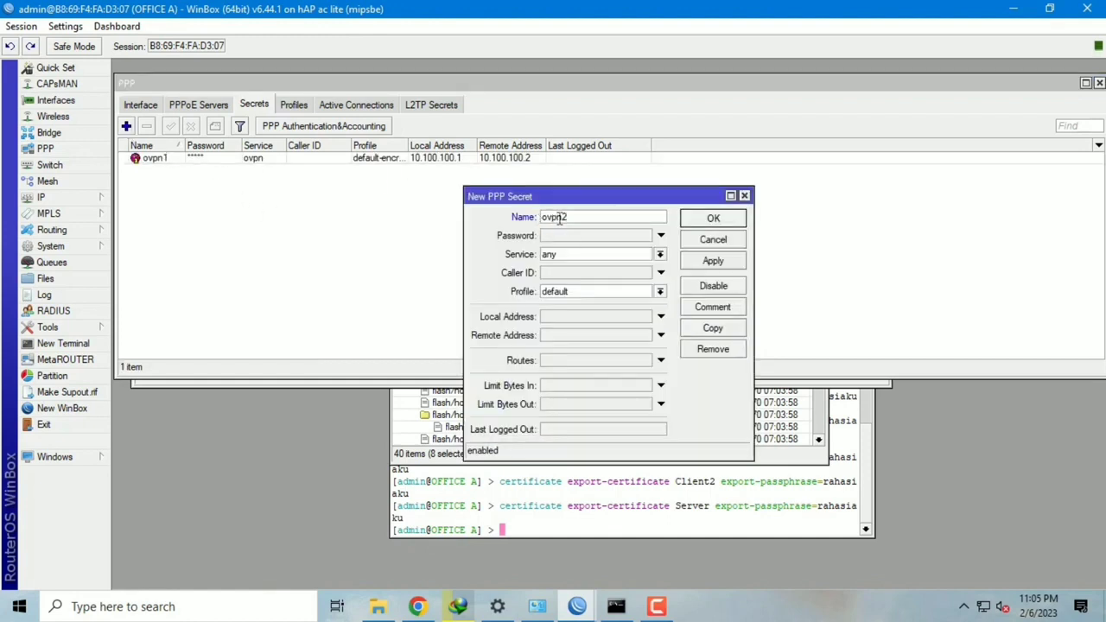
click(568, 239)
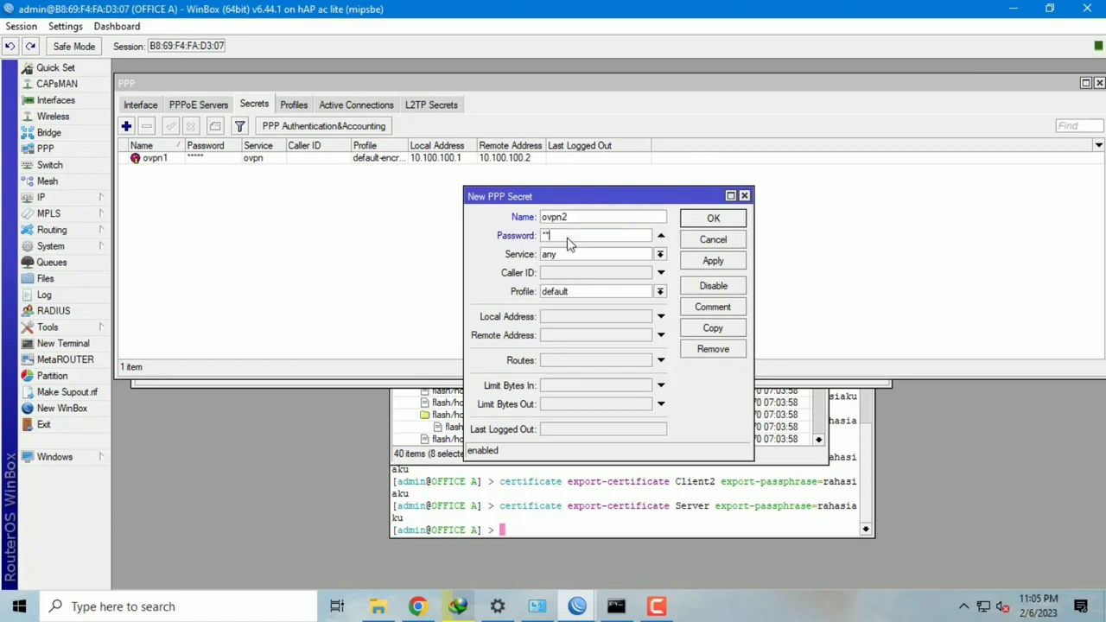
text(*****)
click(660, 255)
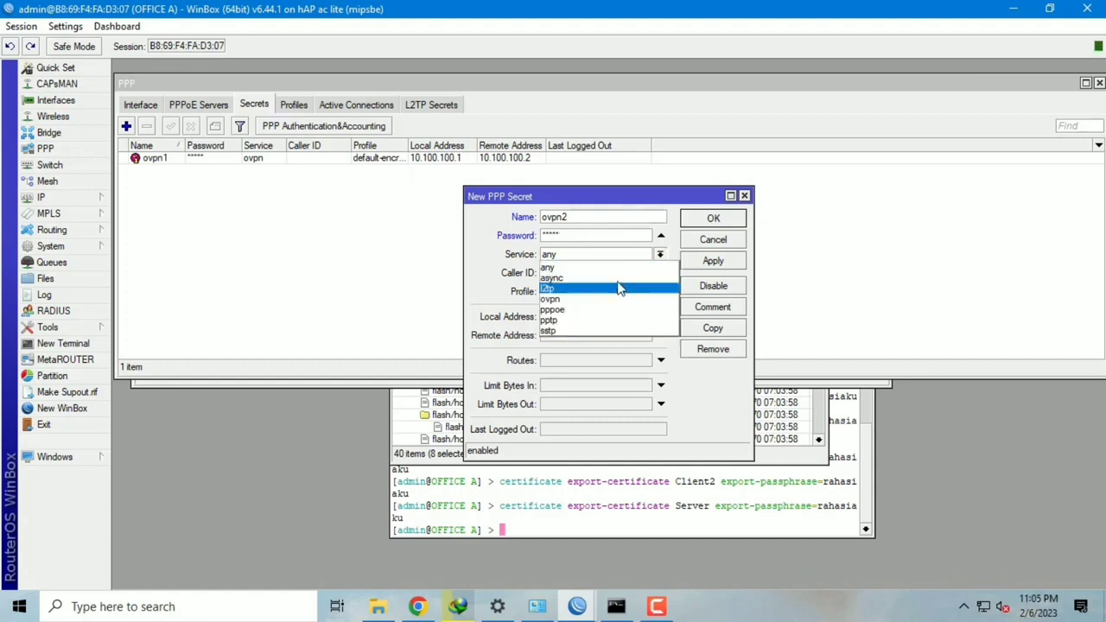
click(612, 299)
click(607, 294)
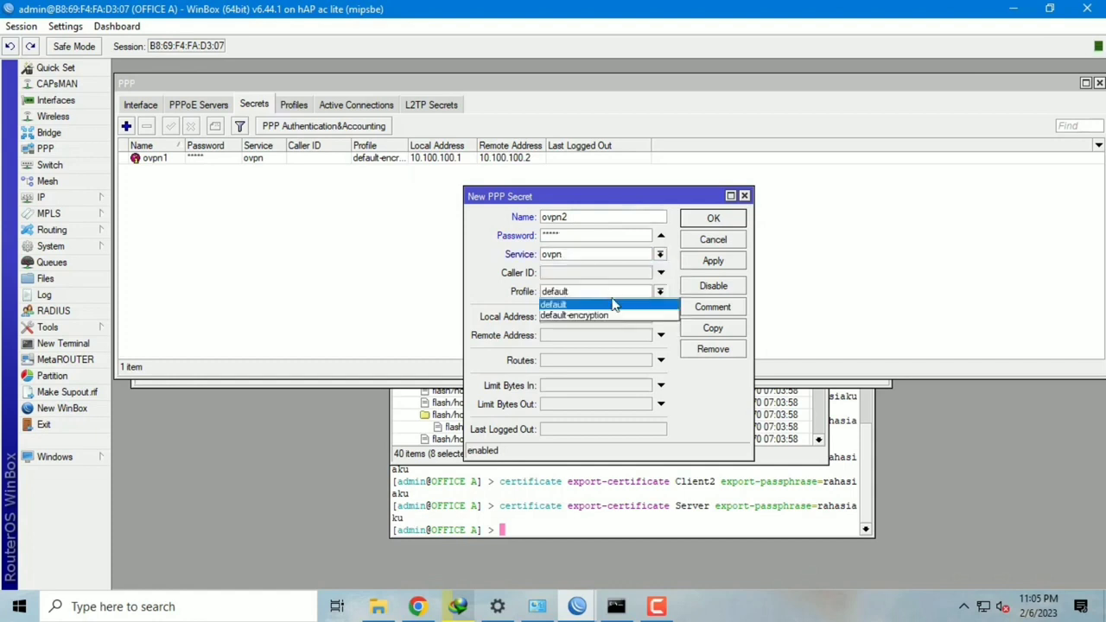
click(612, 318)
Step: Set ovpn2's local address 10.100.100.1 and remote address 10.100.100.3, then apply and save
click(610, 317)
text(10.100.100.1)
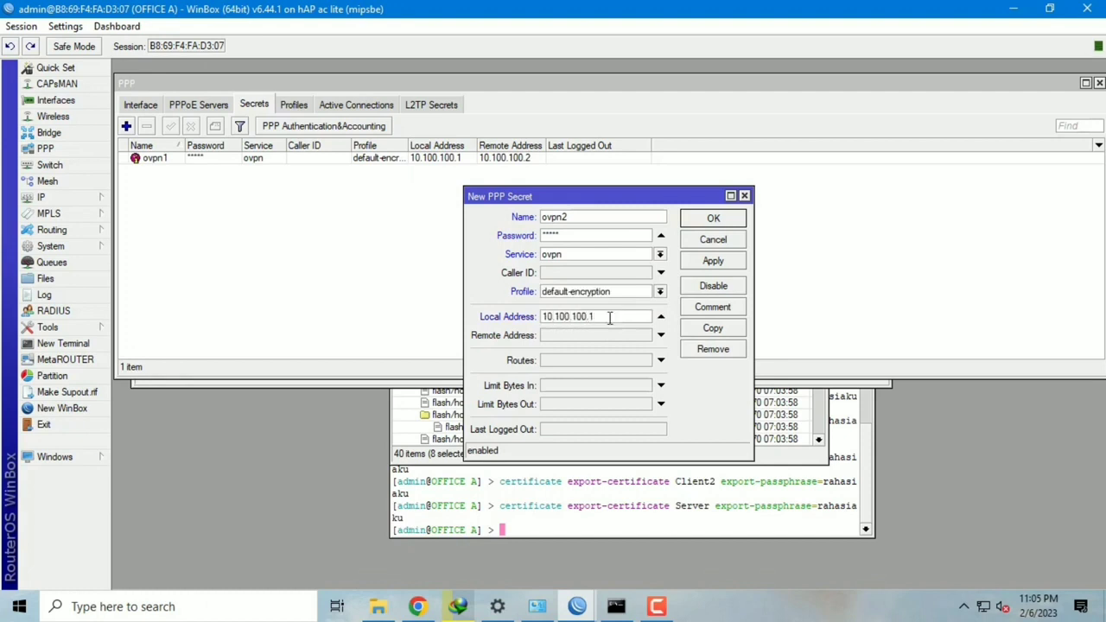
click(605, 336)
text(10.100.)
click(713, 260)
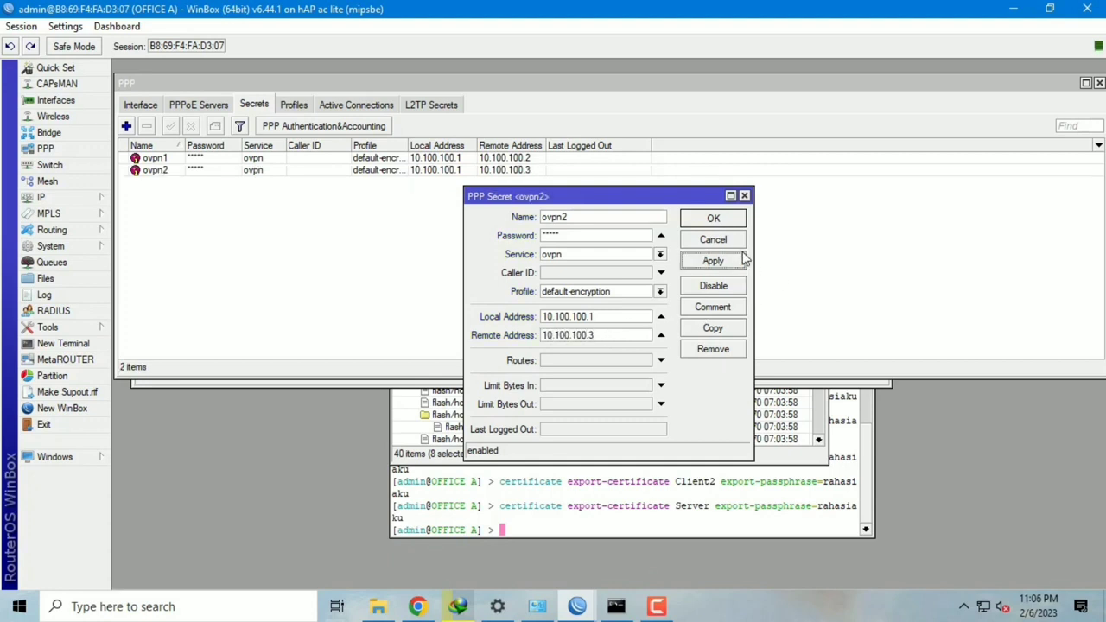
click(713, 219)
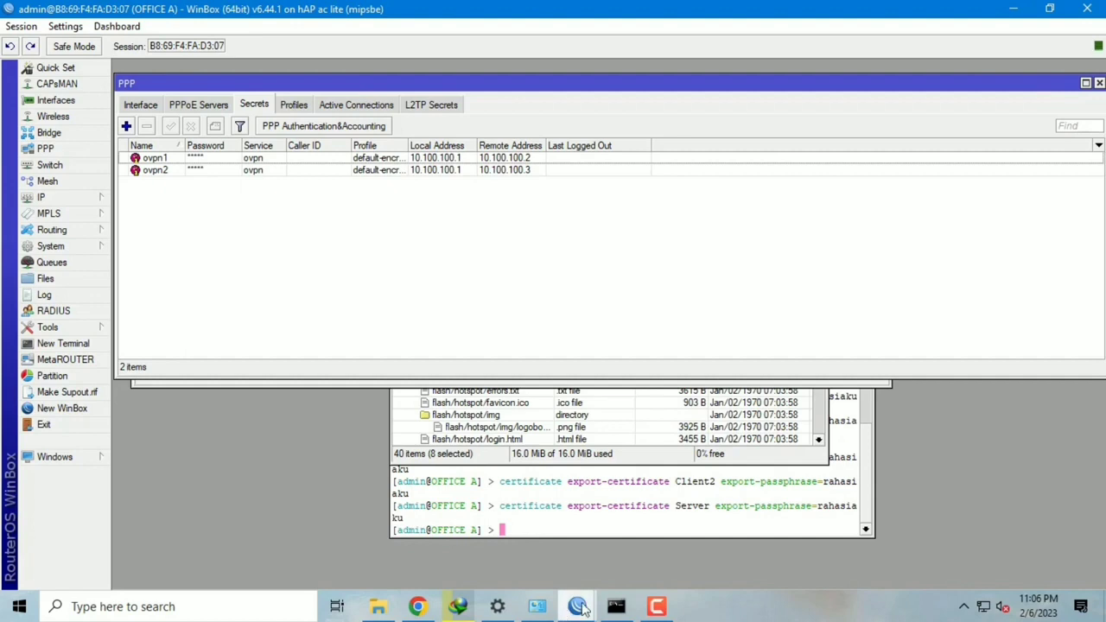
mouse_move(571, 611)
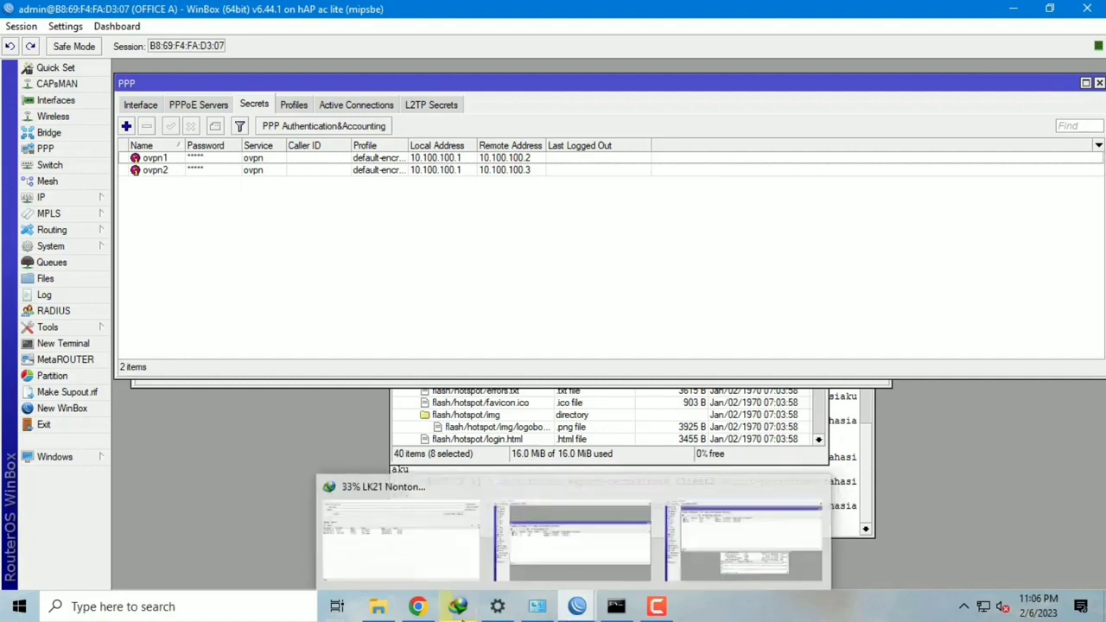
Step: Launch a new WinBox, connect to OFFICE B at 172.23.2.16, and maximize the window
click(394, 612)
double_click(302, 531)
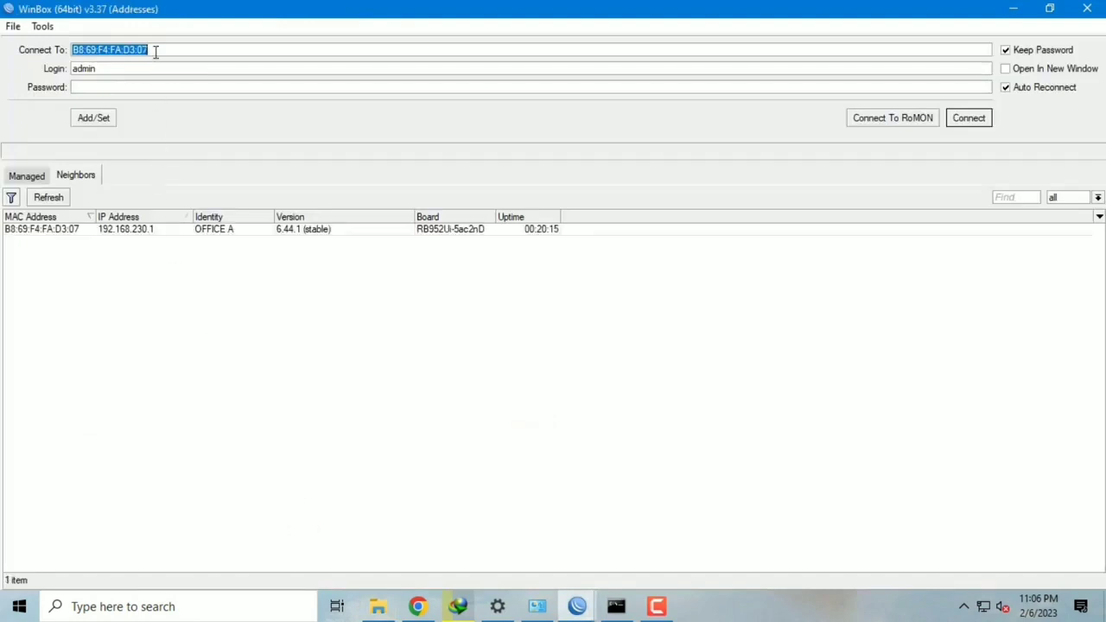
text(172.23.2)
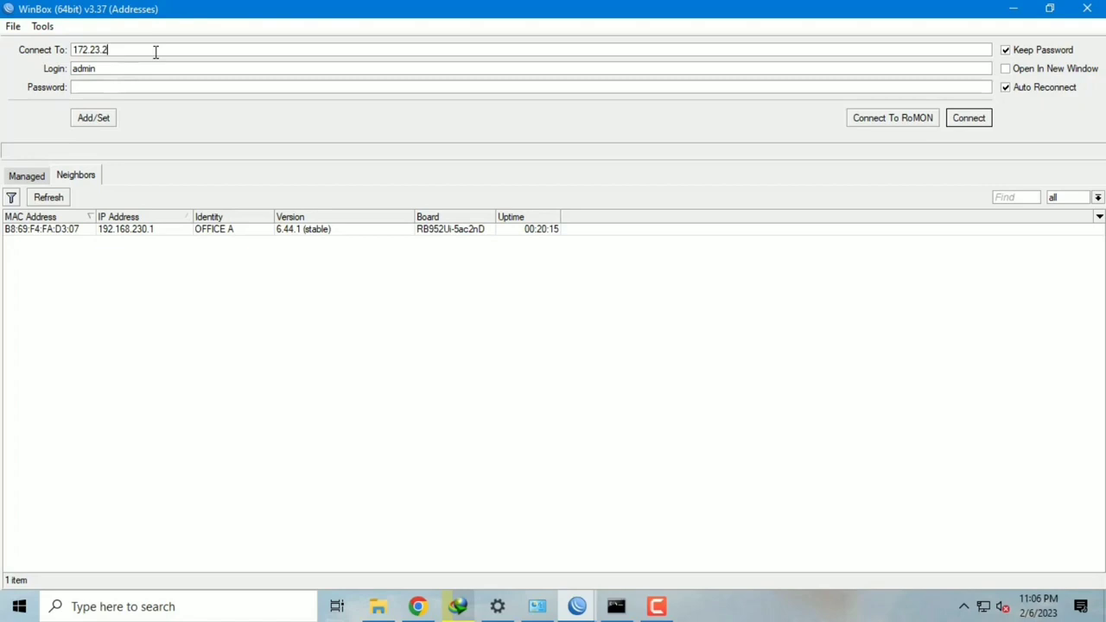
text(.10)
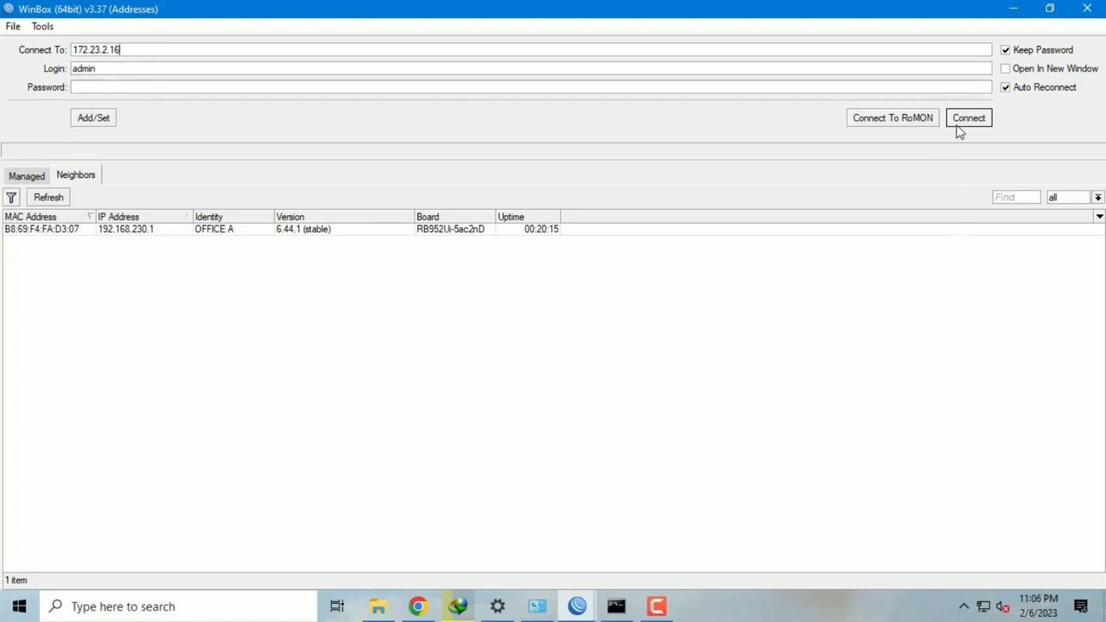
click(966, 118)
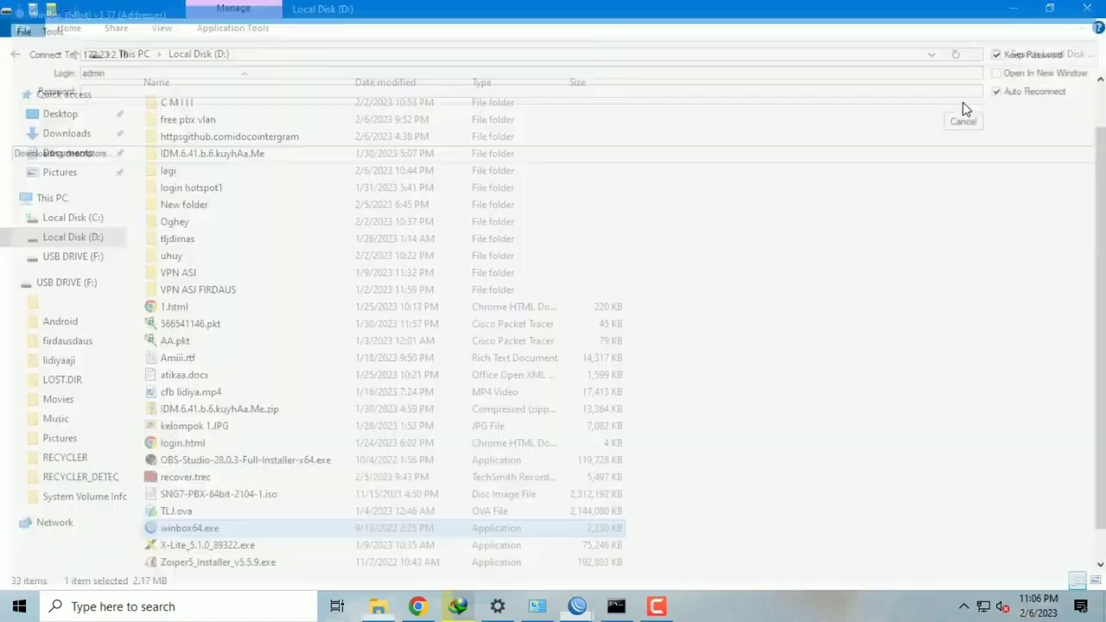
click(548, 10)
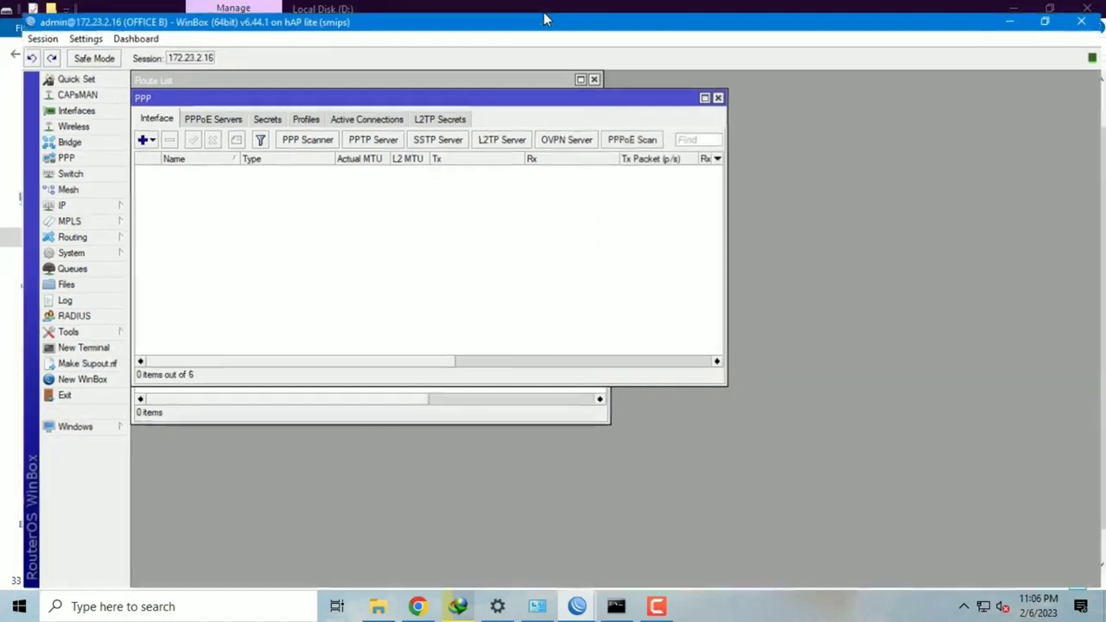
Step: Open System > Certificates on OFFICE B and widen the list to show more columns
click(85, 248)
click(138, 241)
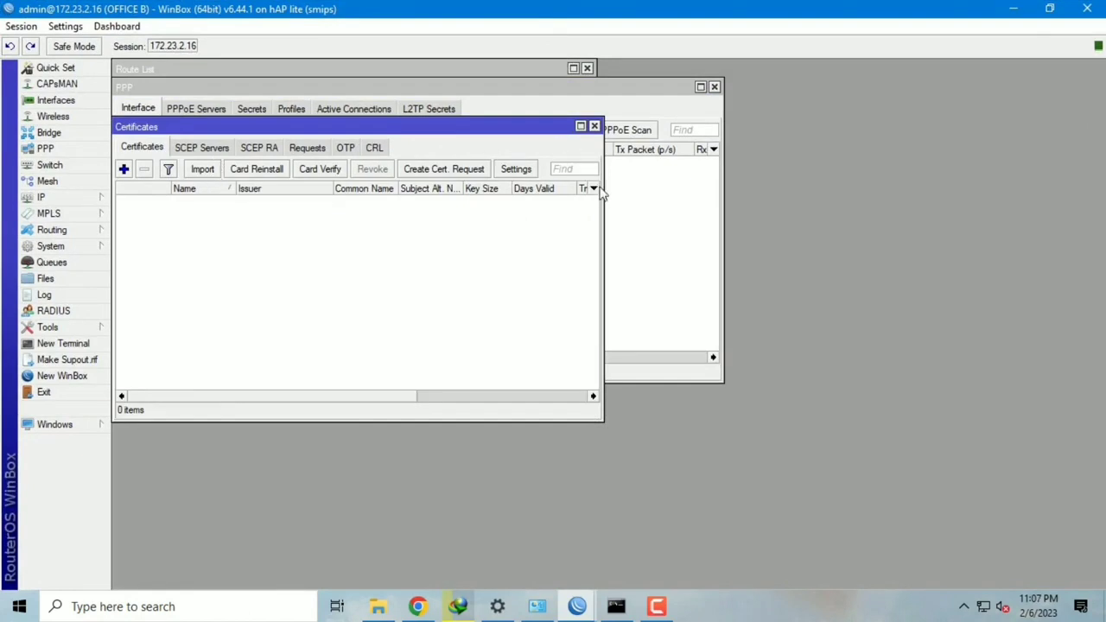
drag(602, 205, 854, 230)
Step: Import cert_export_myCA.crt and cert_export_myCA.key with the export passphrase
click(213, 172)
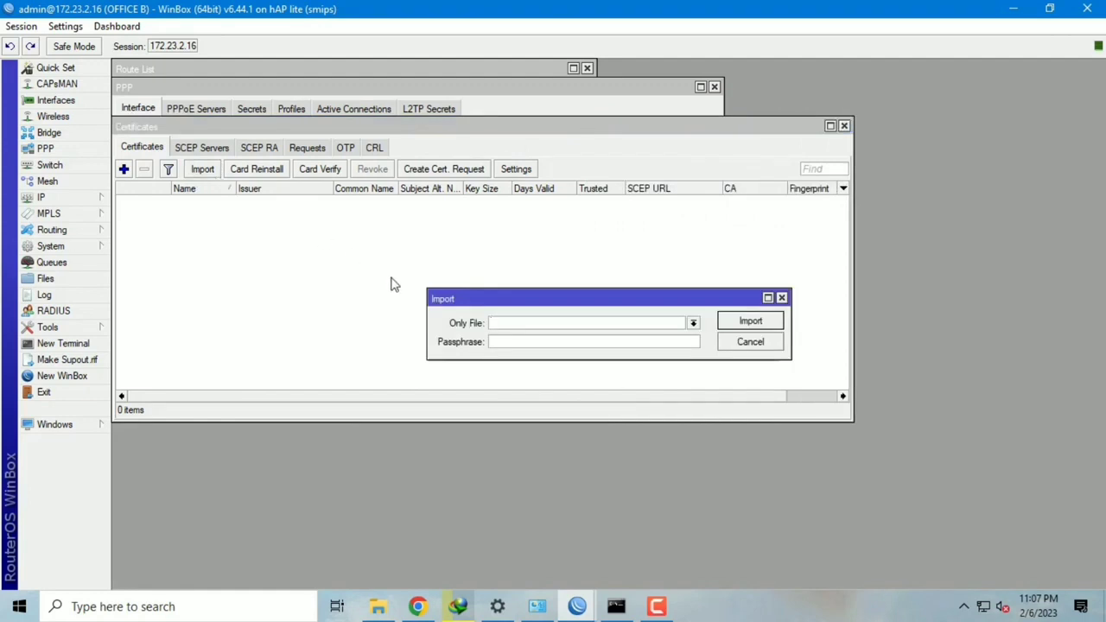
click(694, 323)
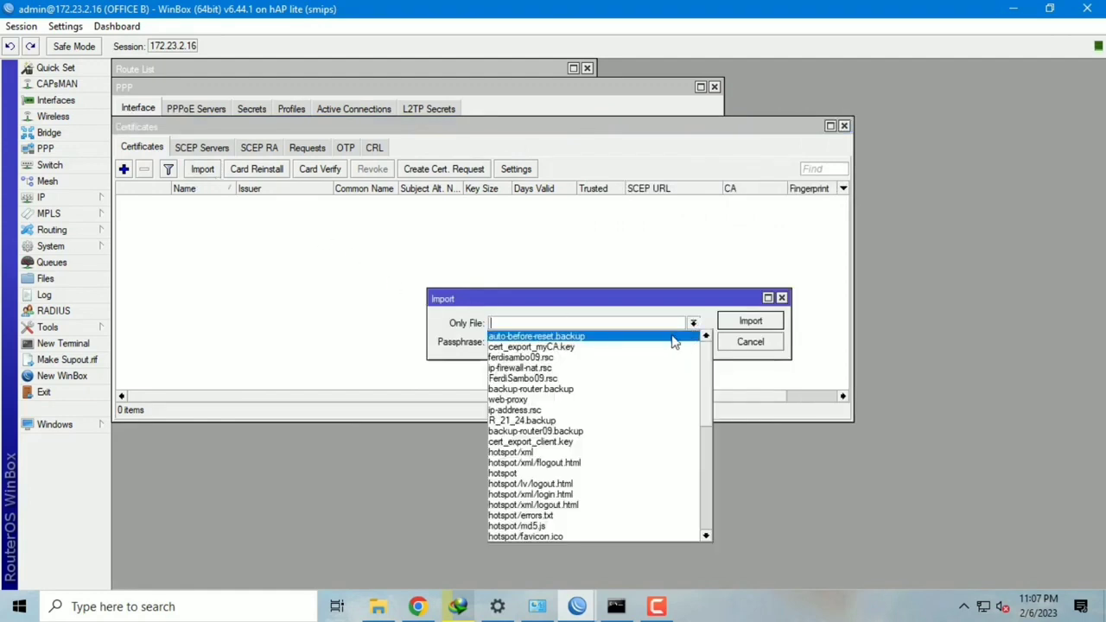
scroll(696, 450, down, 3)
click(566, 483)
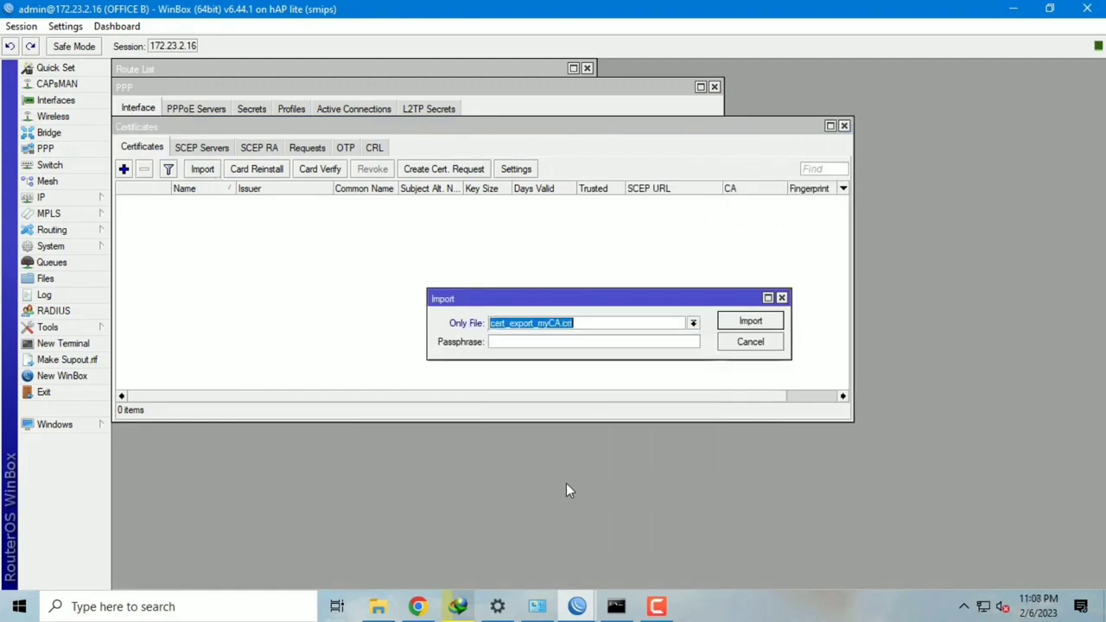
click(573, 341)
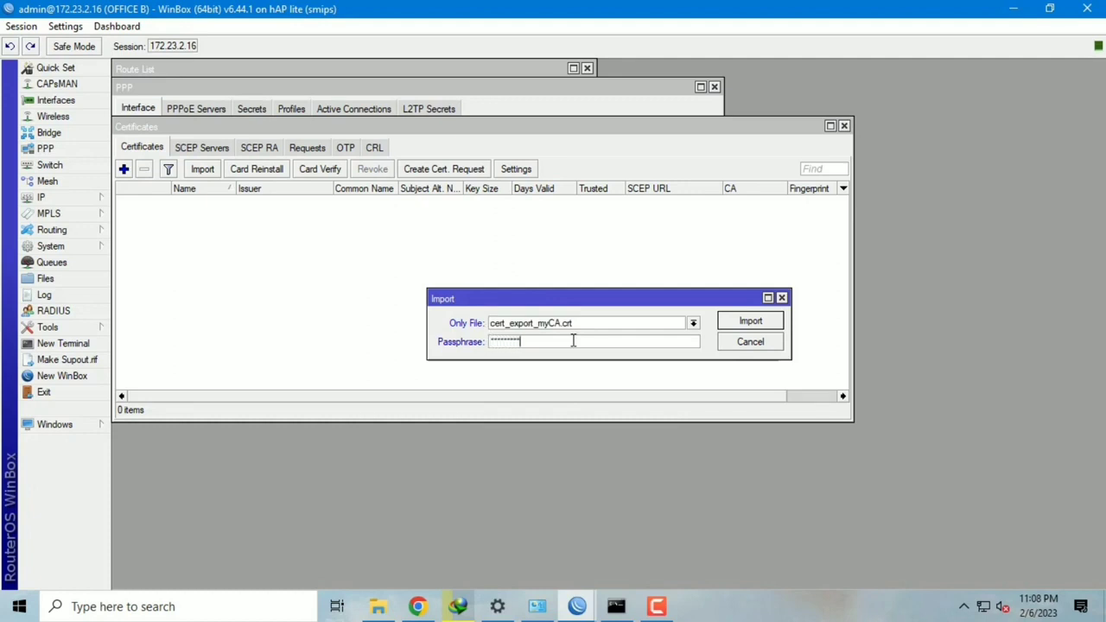
click(751, 321)
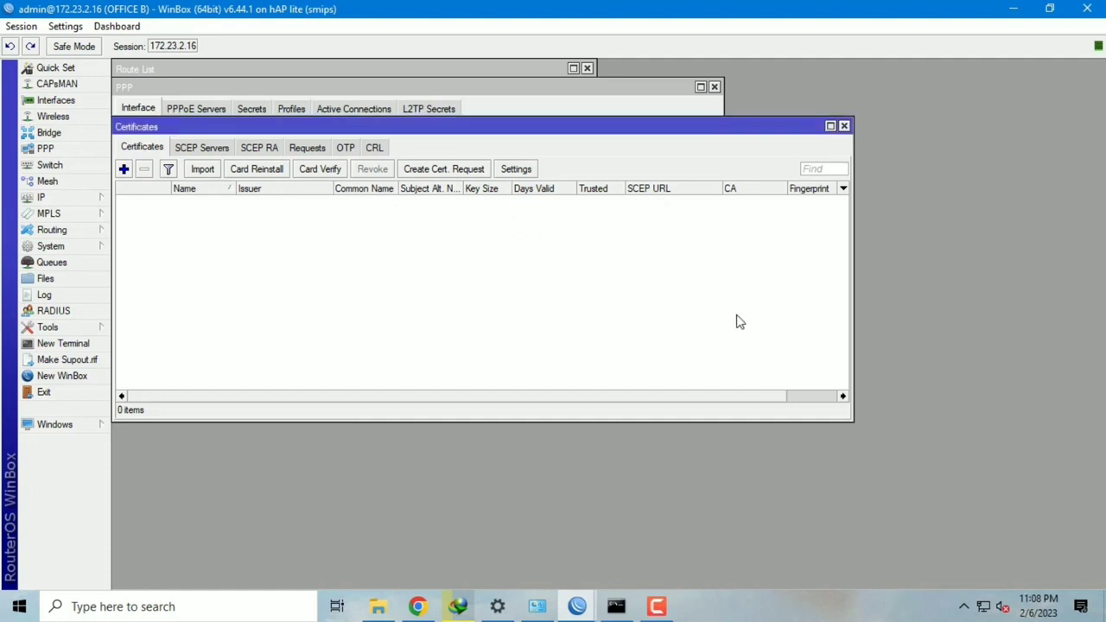
click(204, 170)
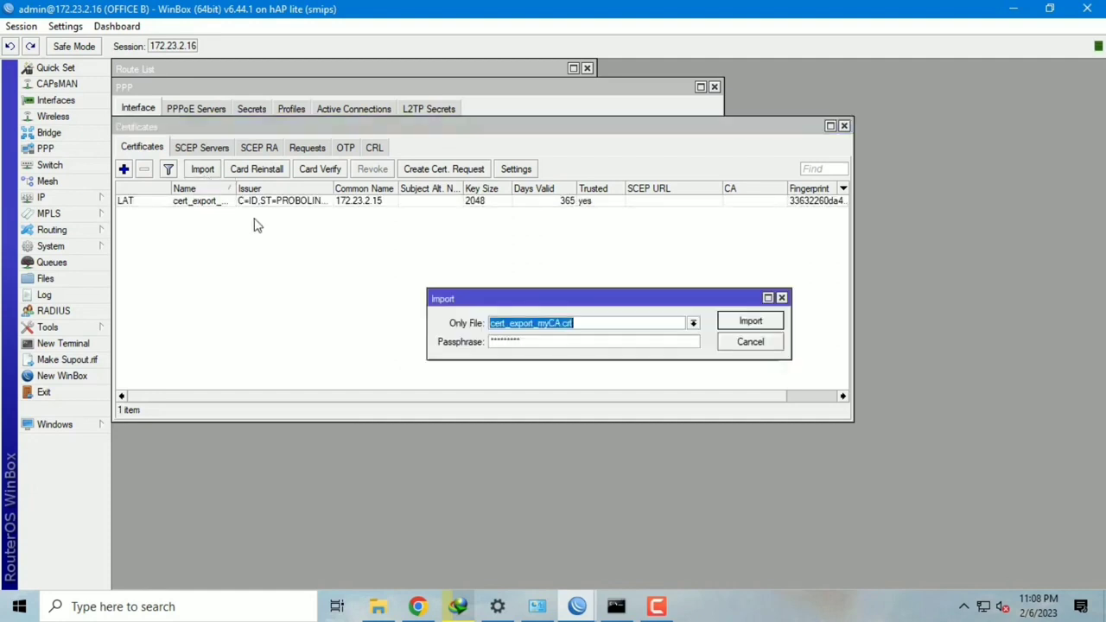
click(693, 324)
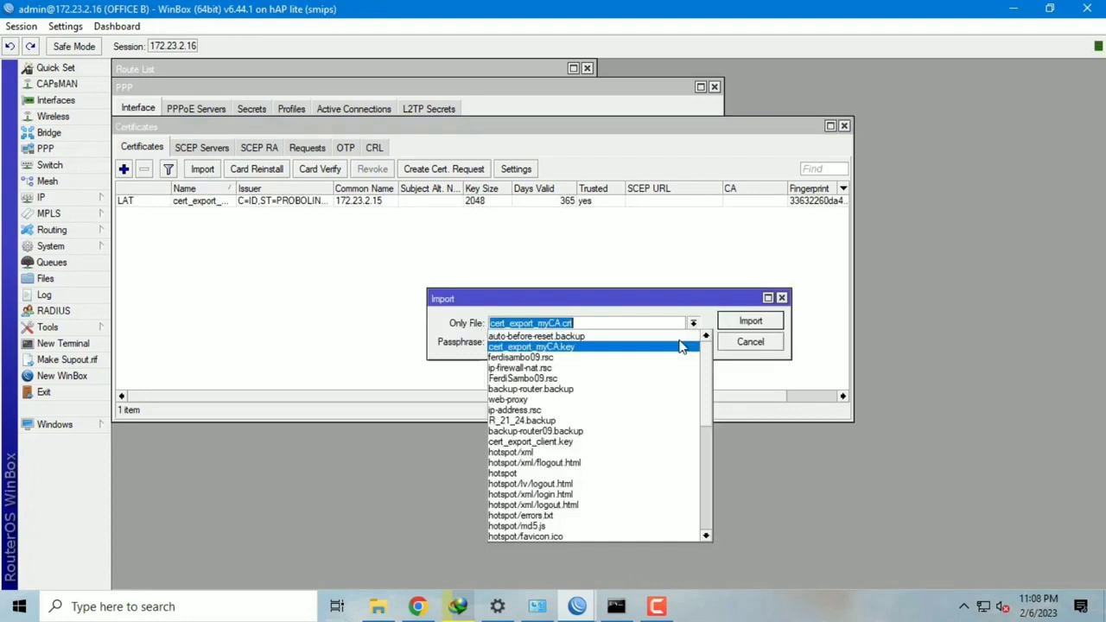
click(679, 349)
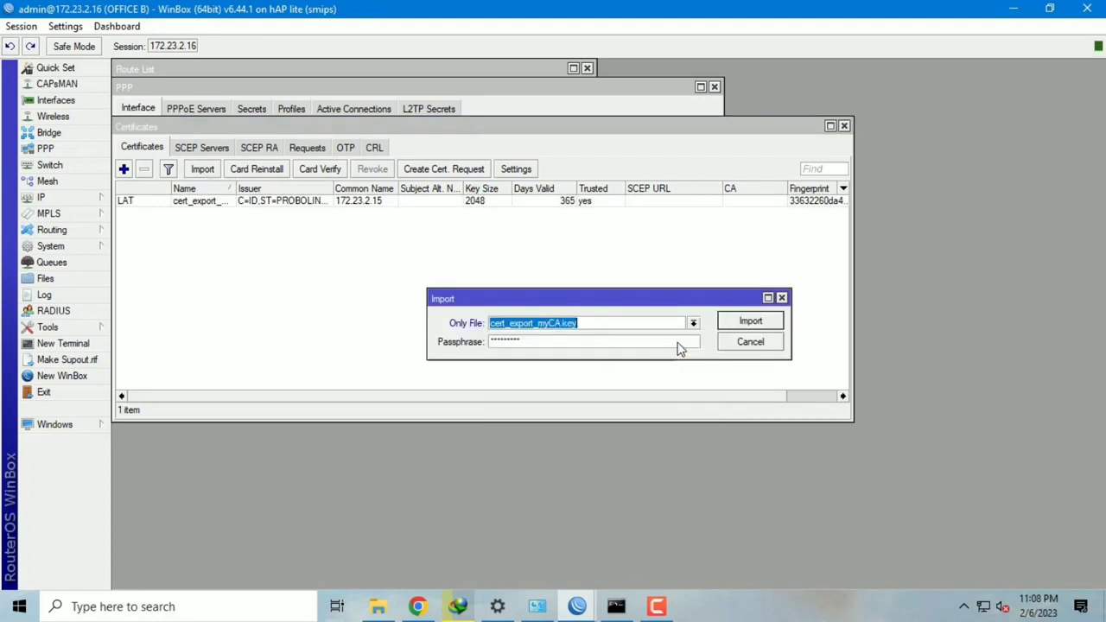
click(749, 322)
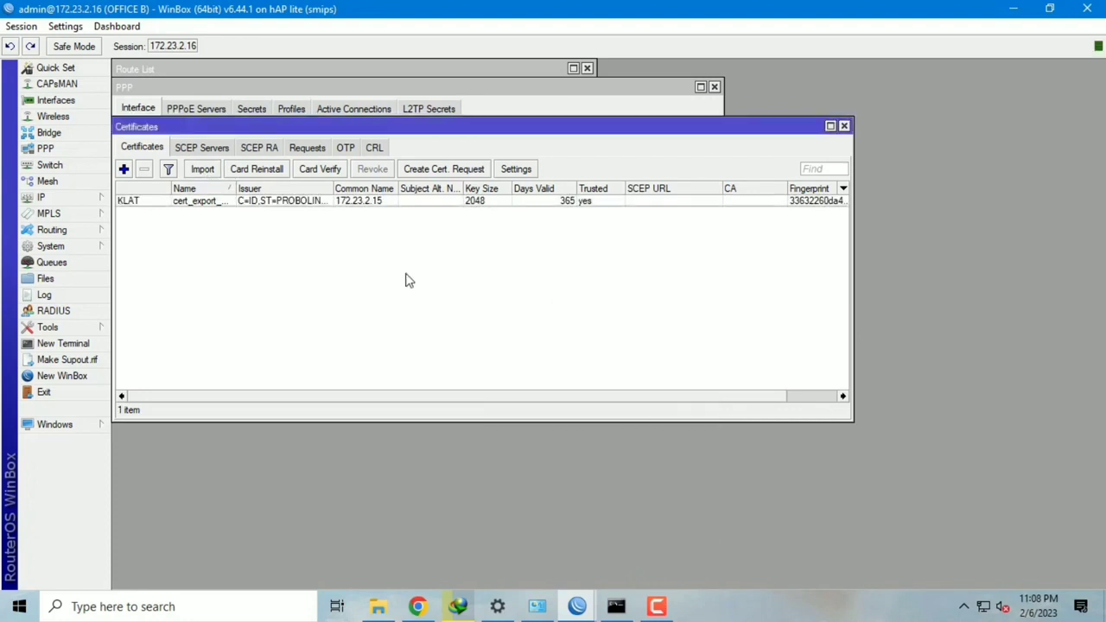
Step: Import cert_export_Client1.crt and cert_export_Client1.key, giving Client1 its private key
click(204, 170)
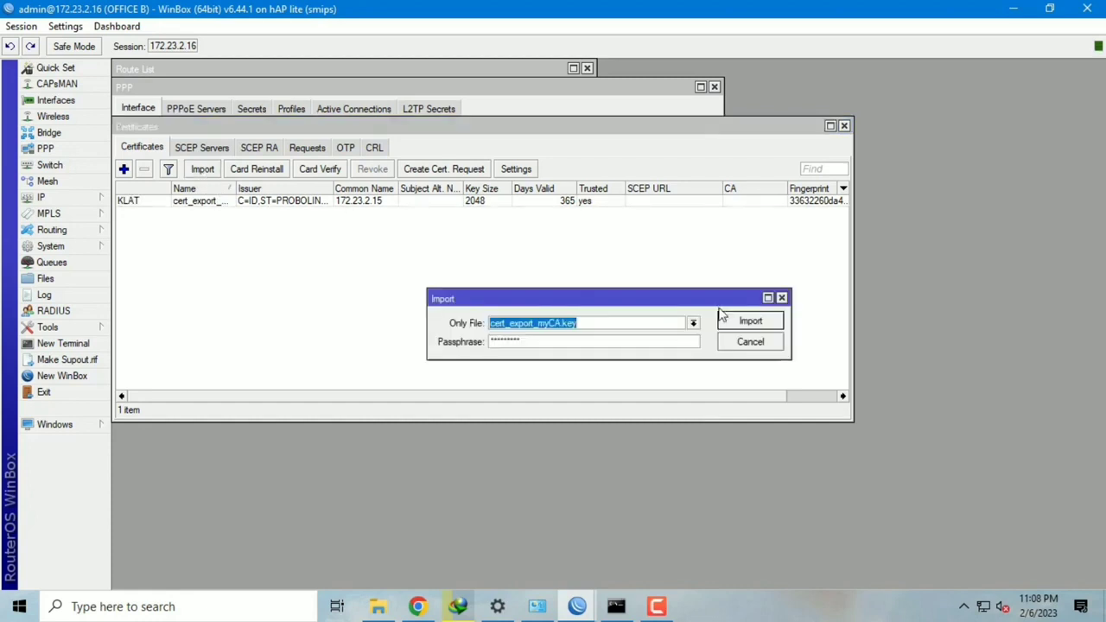
click(693, 323)
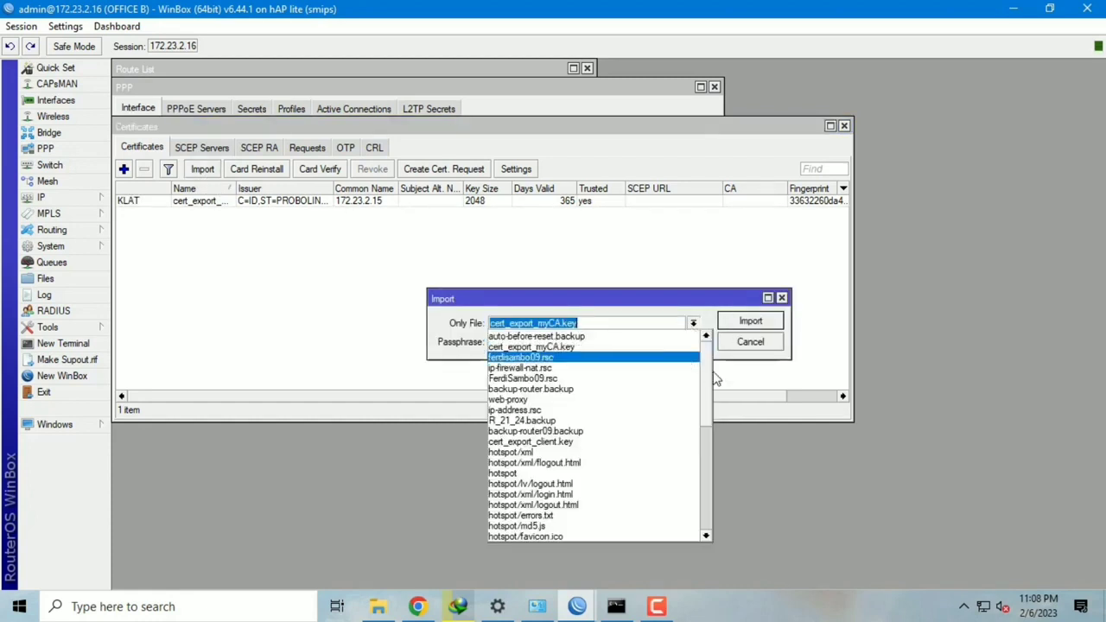
scroll(709, 380, down, 5)
click(548, 527)
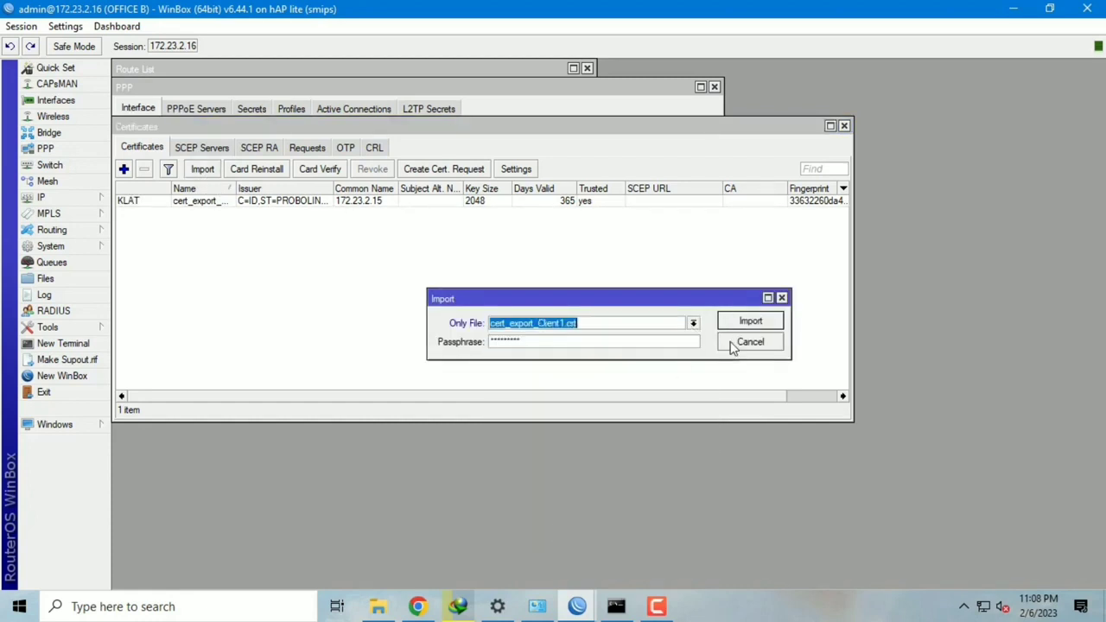
click(751, 324)
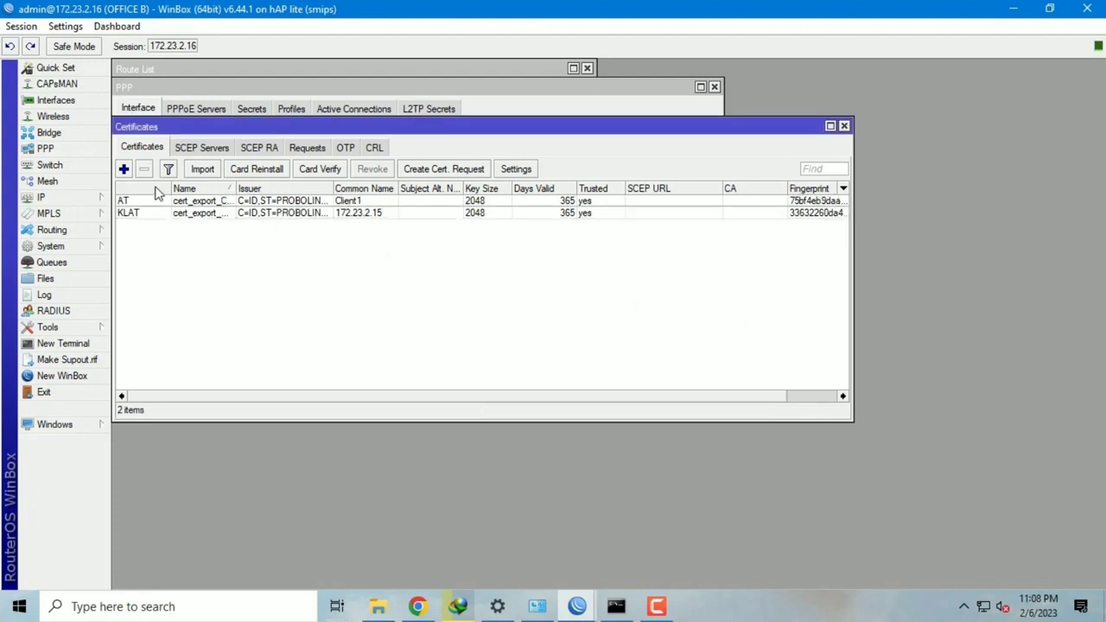
click(208, 170)
click(694, 323)
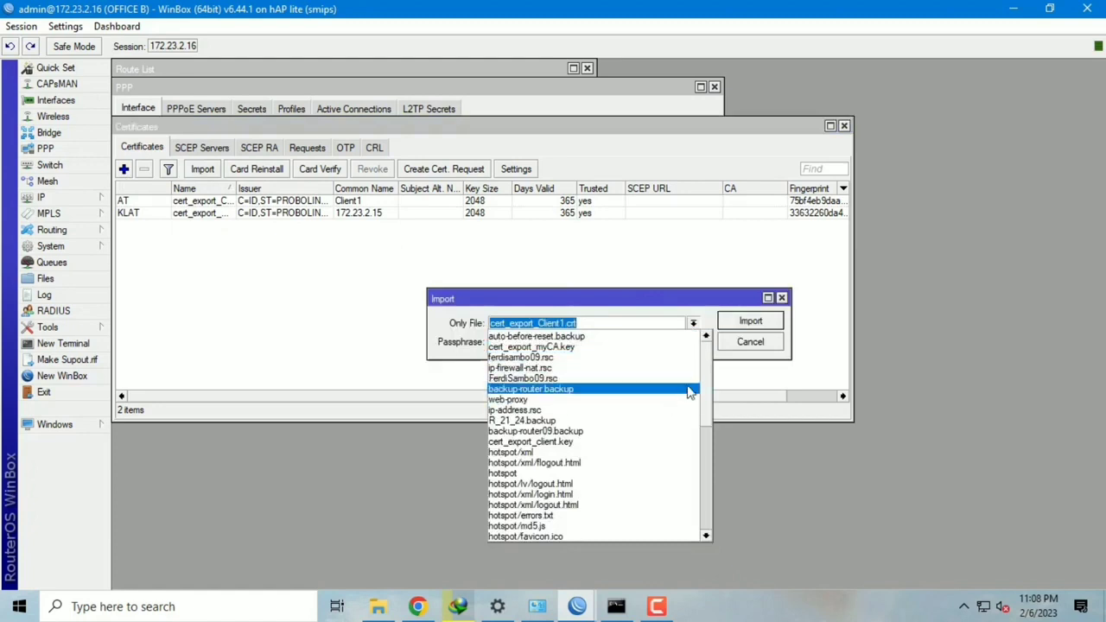
scroll(710, 377, down, 4)
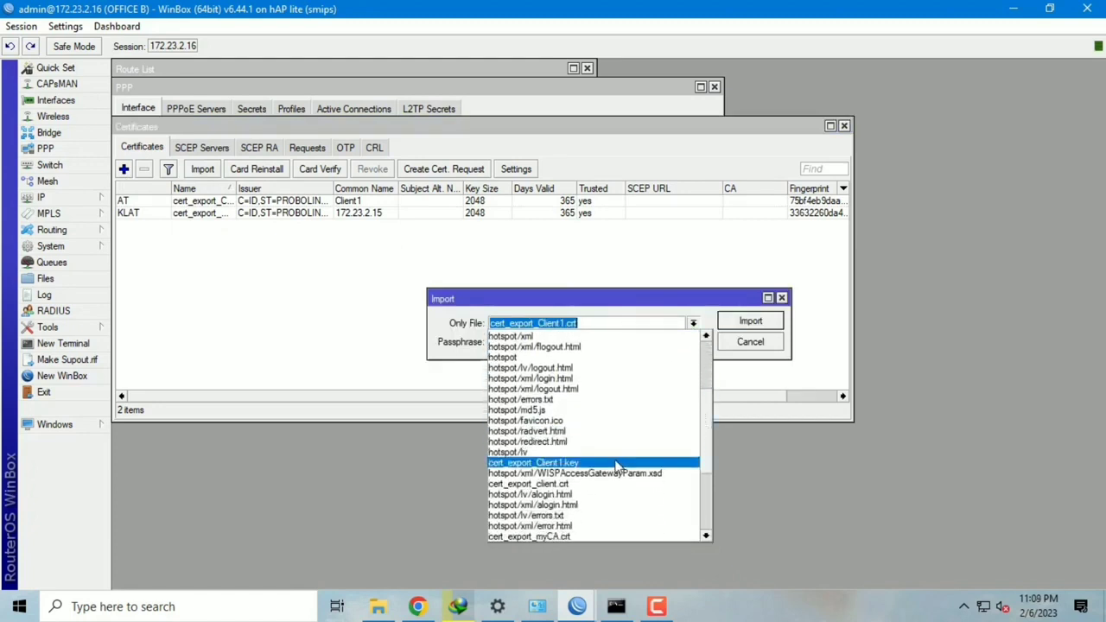
click(615, 459)
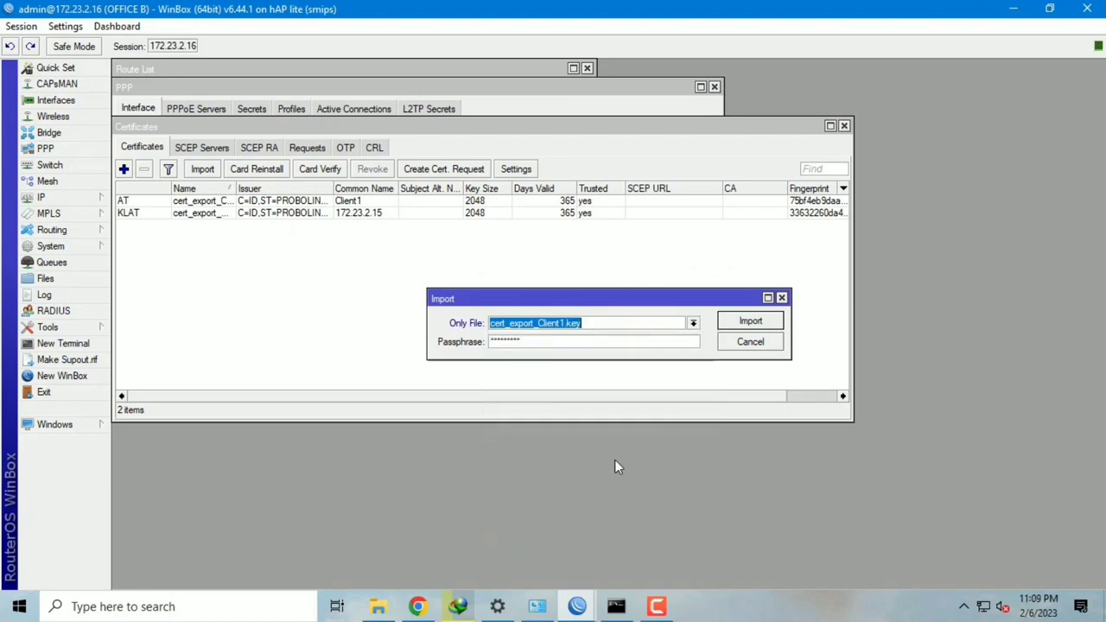
click(750, 320)
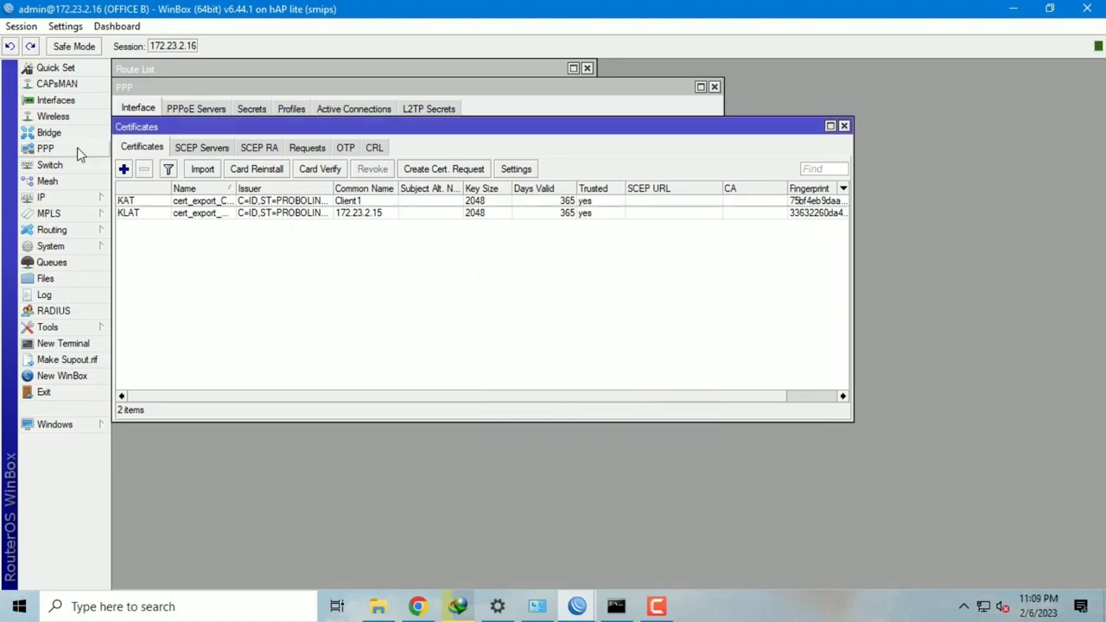
click(76, 149)
Step: Add a new OVPN client interface on OFFICE B named ovpn-OFFICE A
click(126, 131)
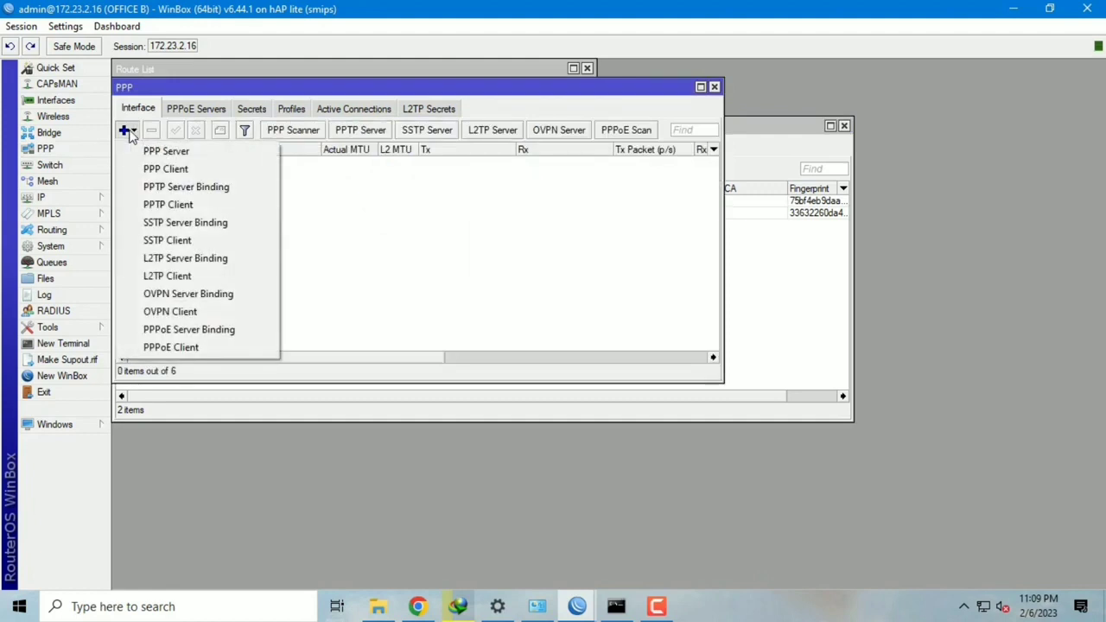
click(156, 313)
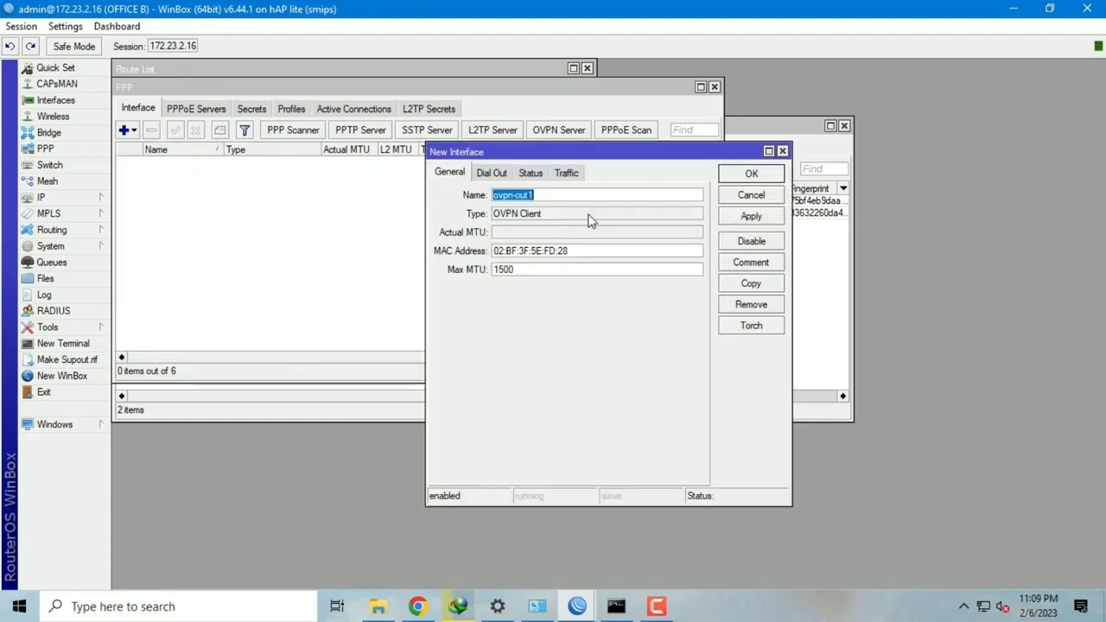
text(ovpn)
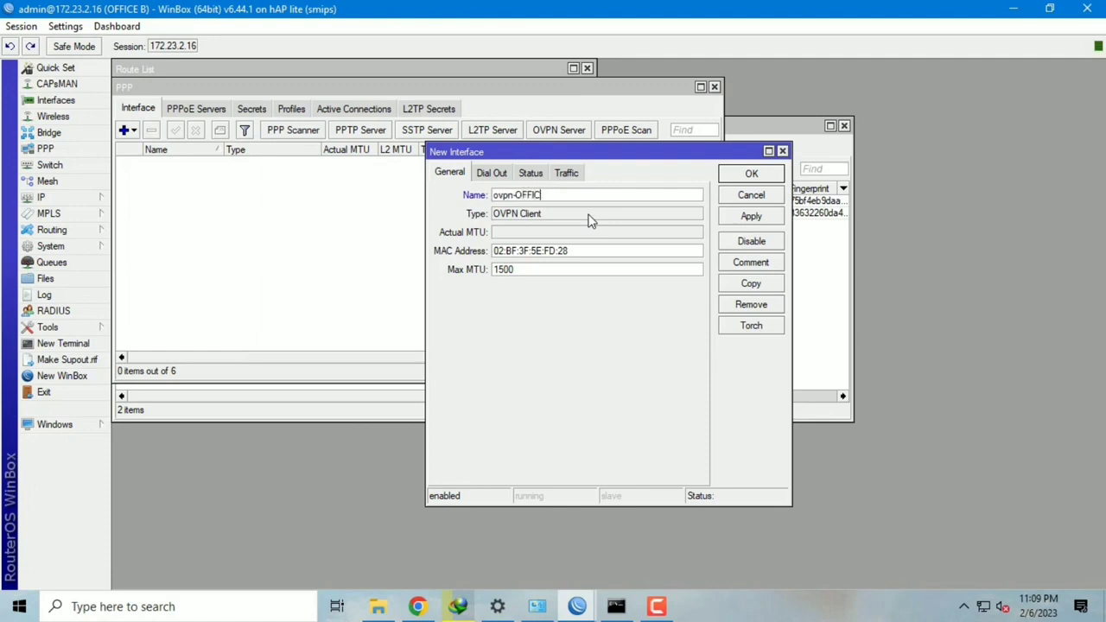
Step: Set the client to dial 172.23.2.15 with the tunnel user name and password
click(492, 173)
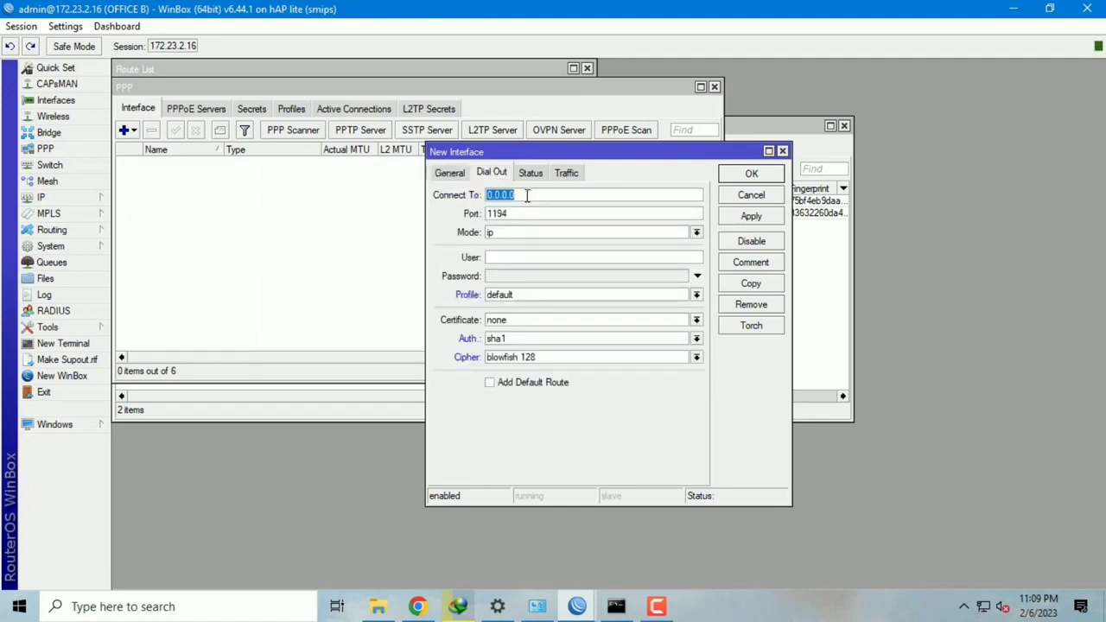
text(172.23.2.15)
click(539, 263)
text(ovpn1)
key(Tab)
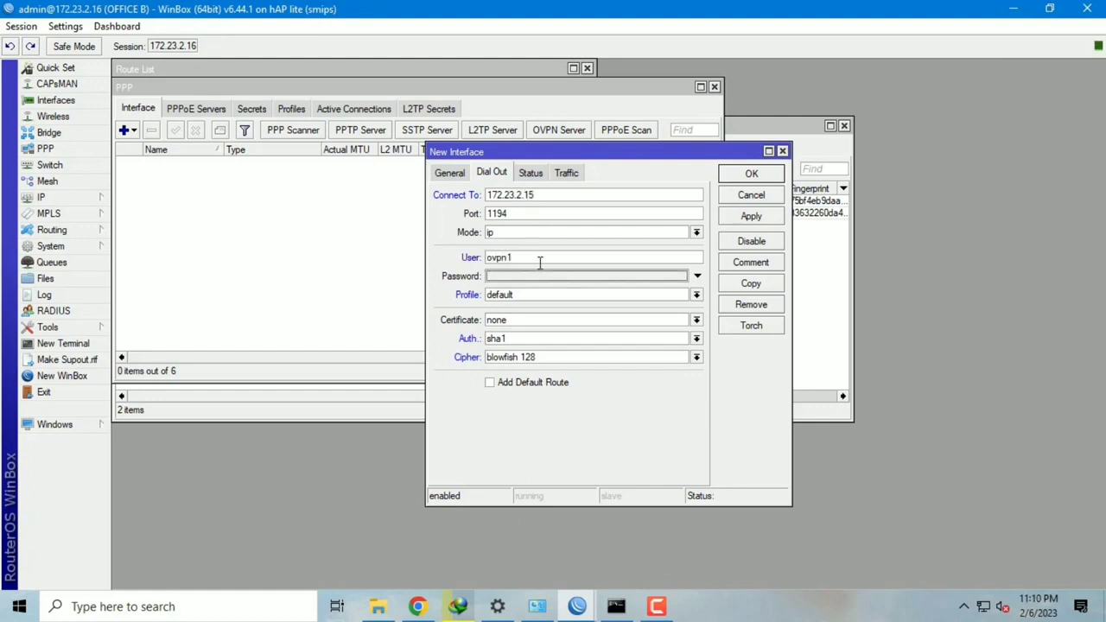
text(*)
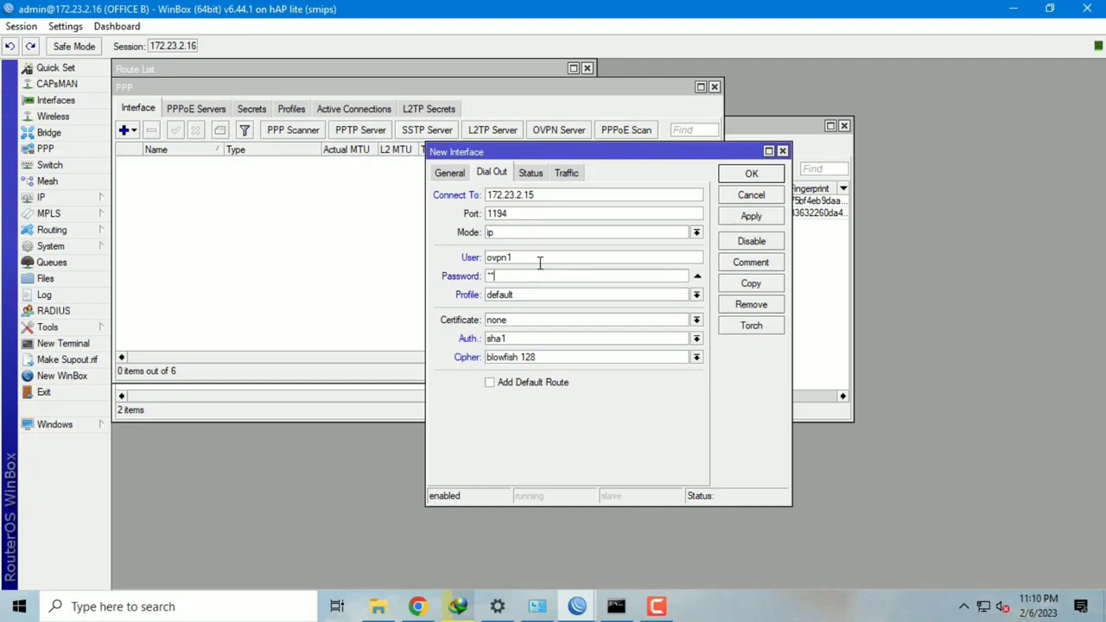
text(*)
Step: Use the default-encryption profile and the Client1 certificate, then apply and confirm
click(676, 294)
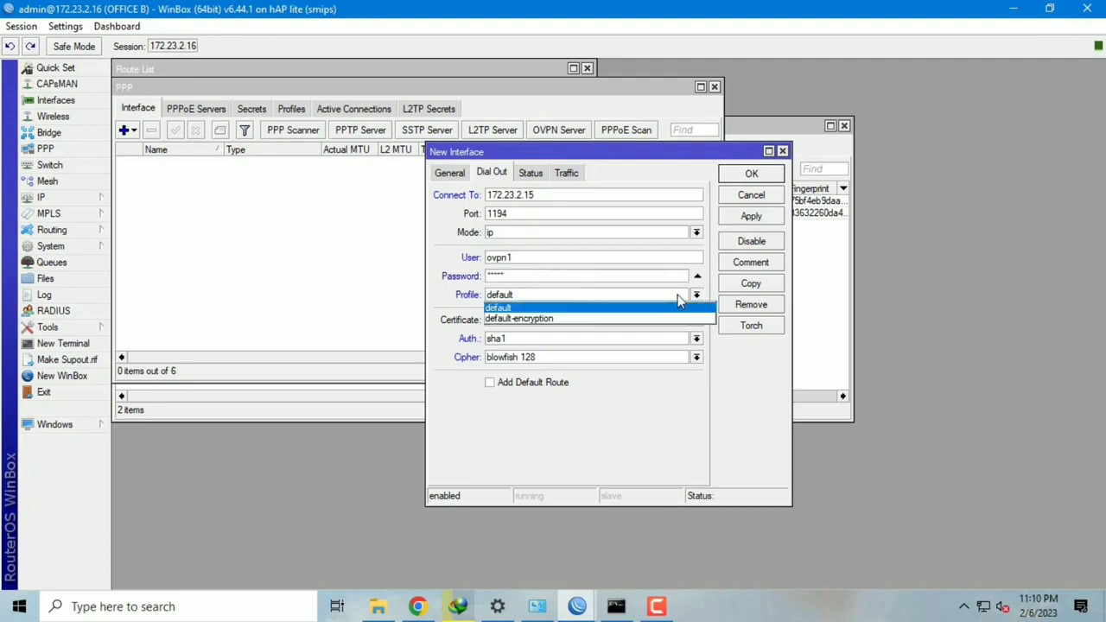
click(673, 319)
click(672, 320)
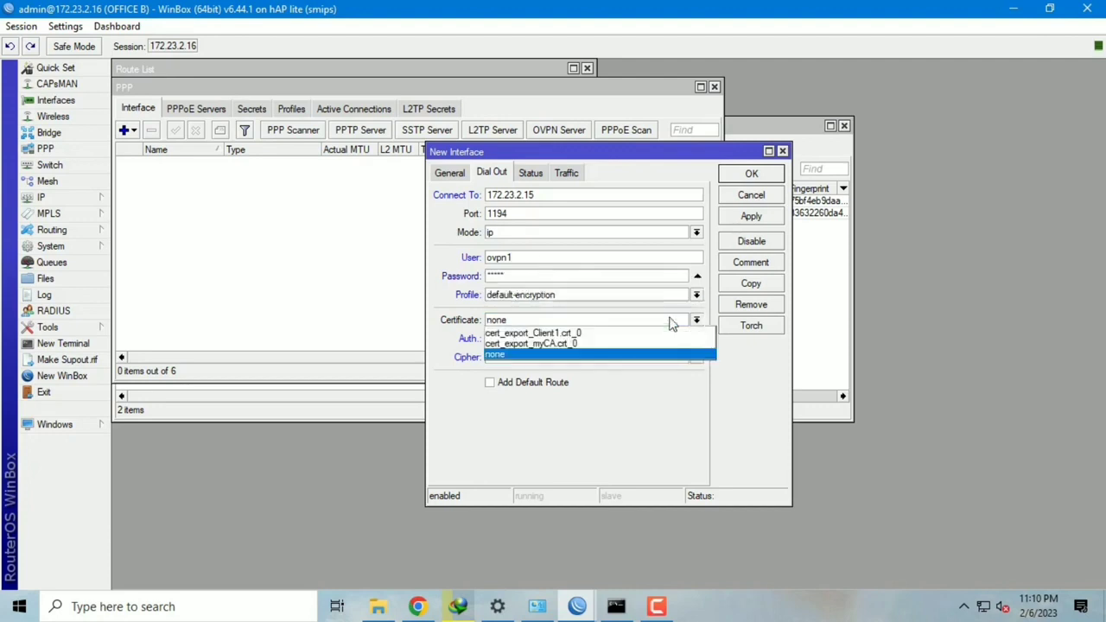
click(662, 330)
click(764, 218)
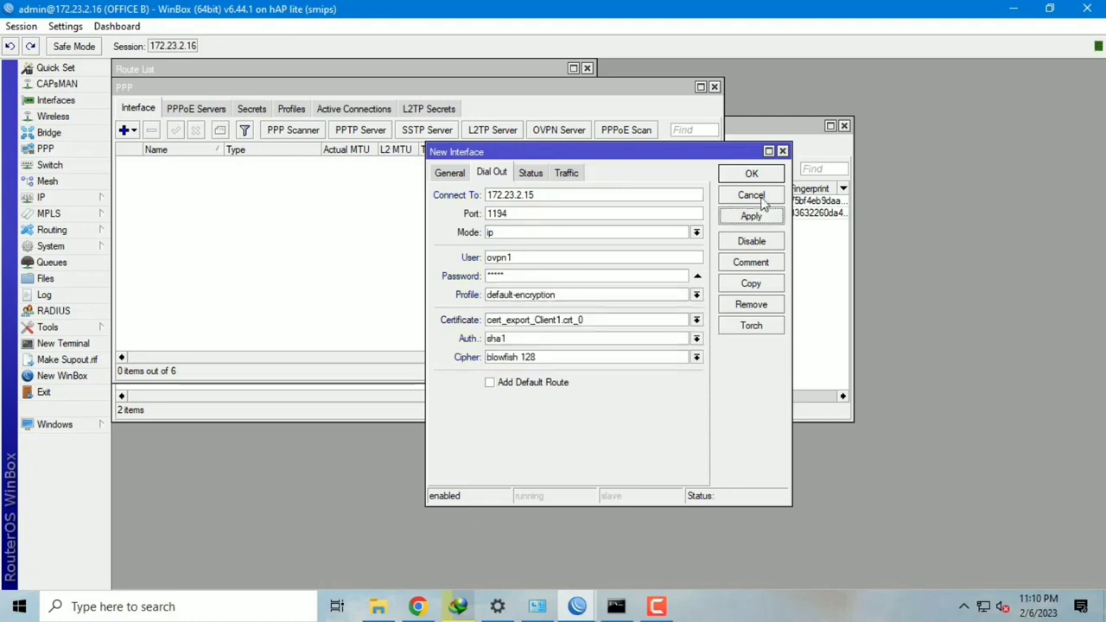
click(766, 178)
click(62, 199)
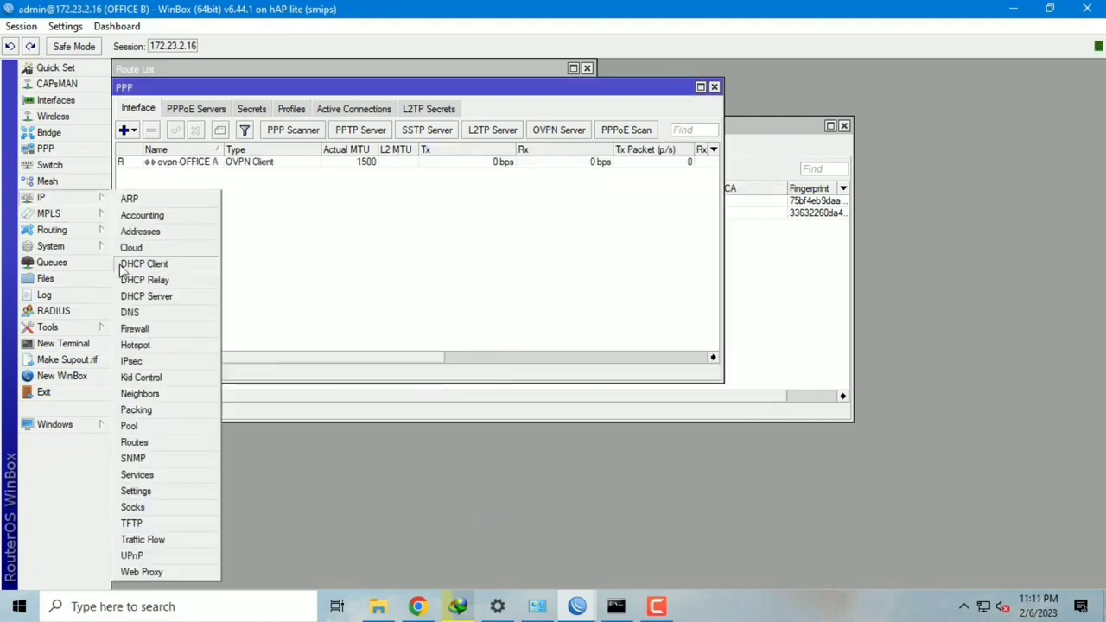
Step: Add a static route 192.168.230.0/24 with gateway ovpn-OFFICE A in OFFICE B's route list
click(148, 444)
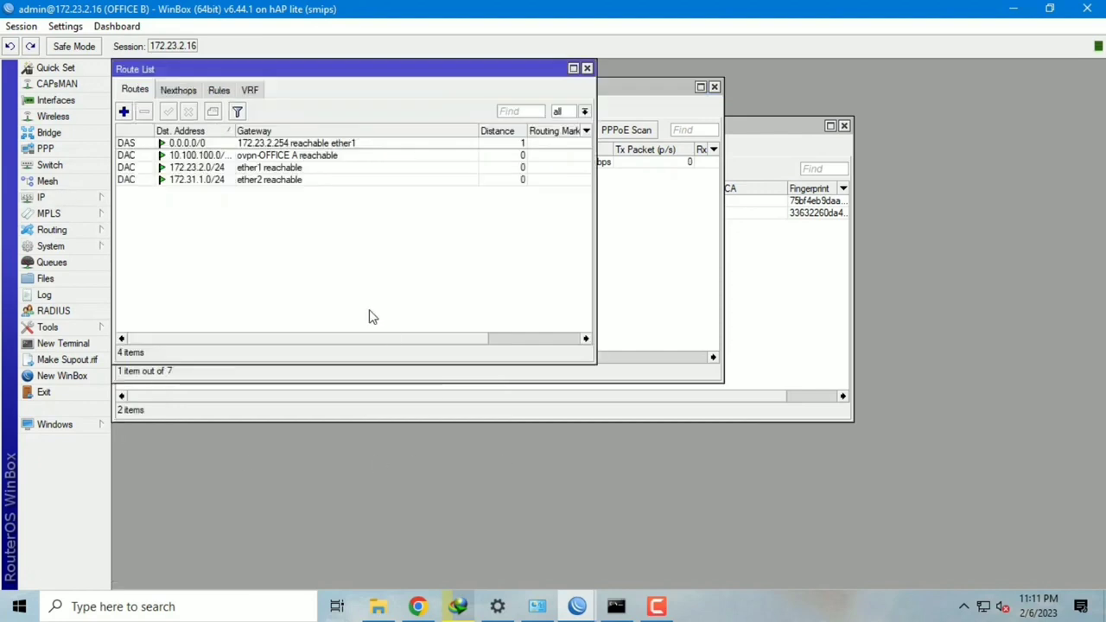
click(123, 111)
text(192.168)
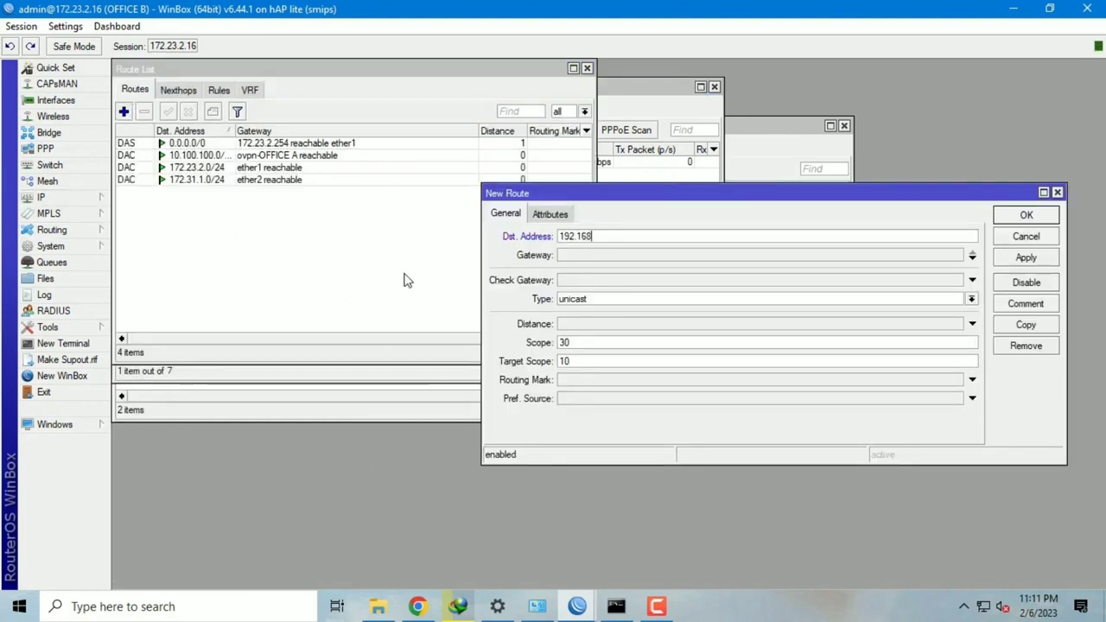
text(.230.0/24)
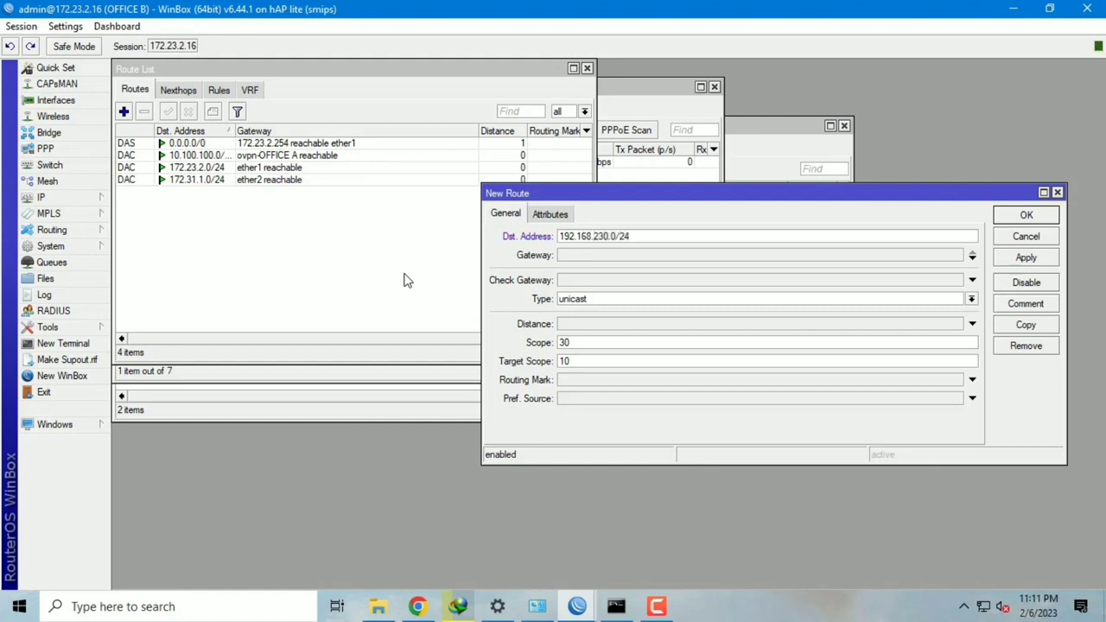
click(593, 256)
click(713, 258)
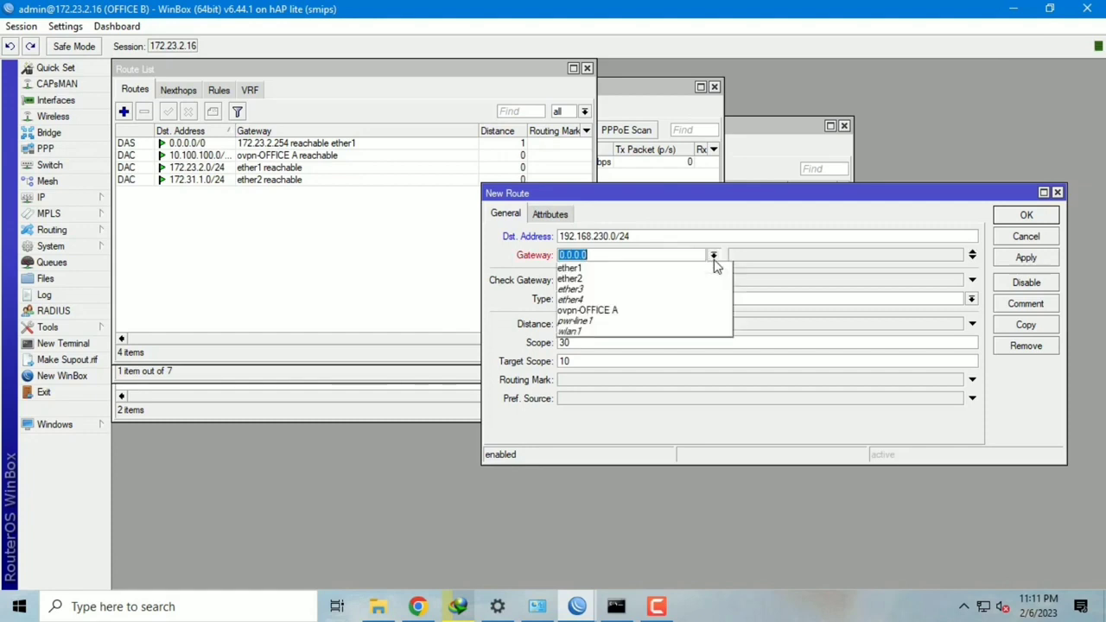
click(682, 312)
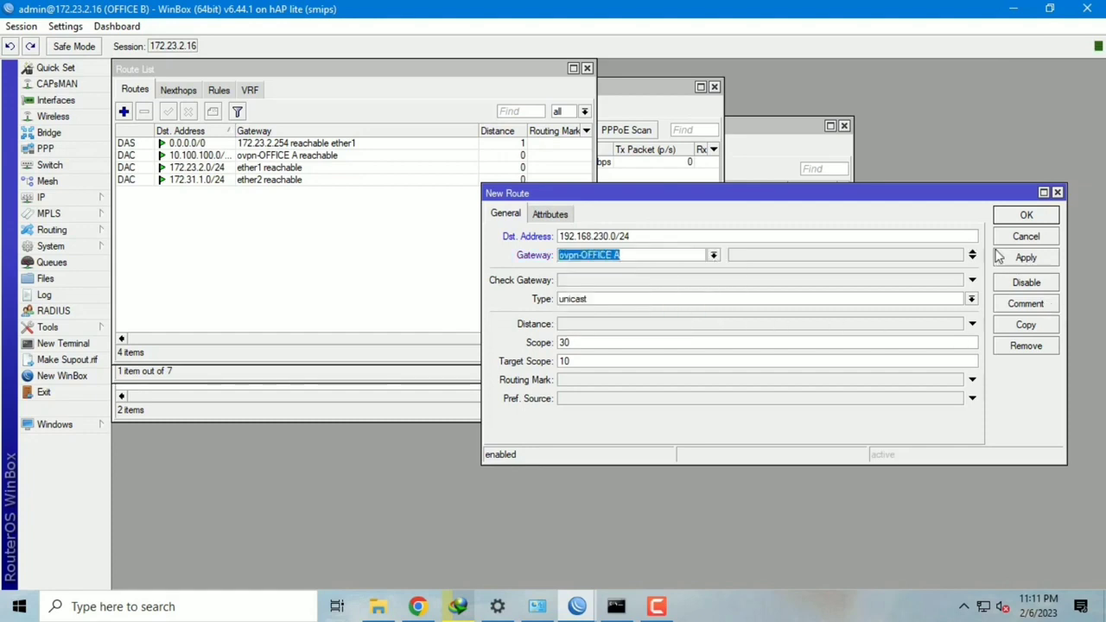
click(1025, 257)
click(1026, 215)
mouse_move(577, 605)
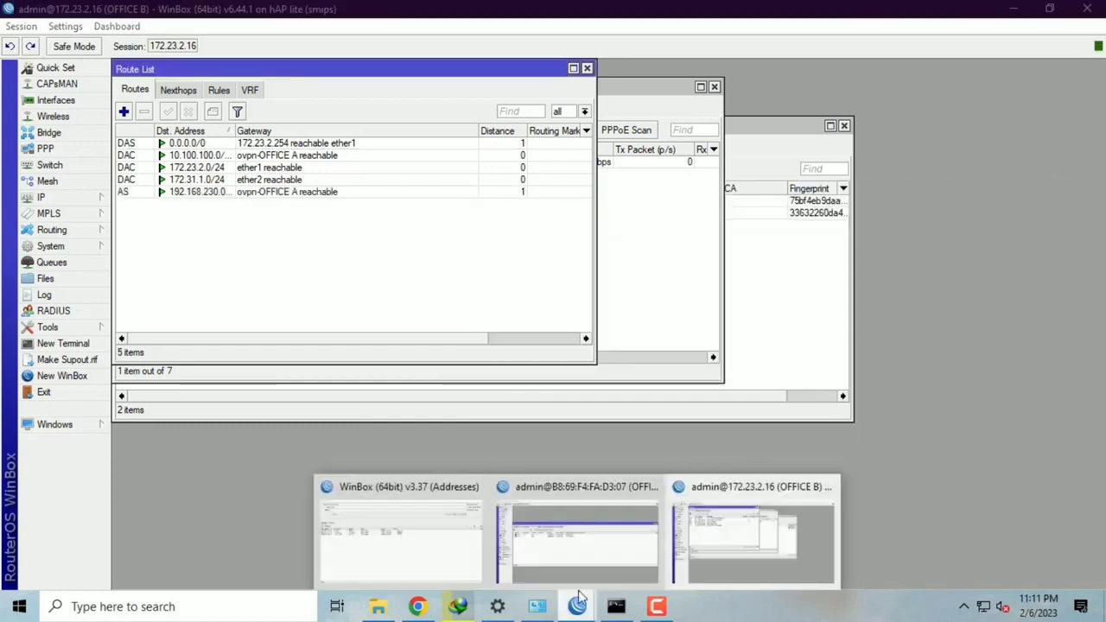
click(599, 551)
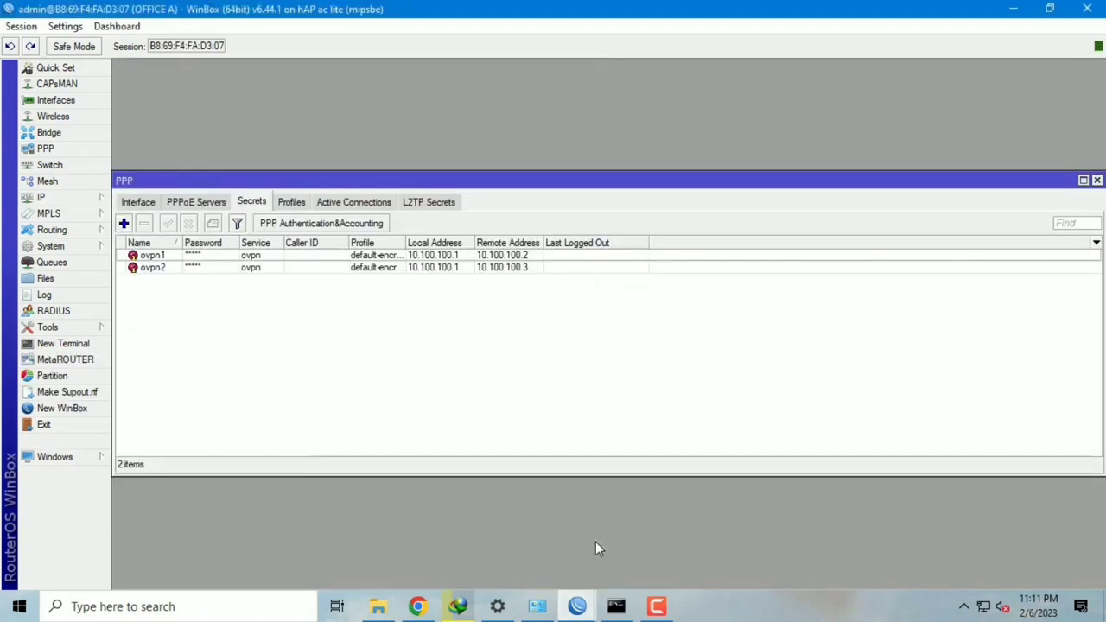
Step: On OFFICE A, add a static route 172.31.1.0/24 with gateway ovpn-ovpn1
click(80, 198)
click(201, 434)
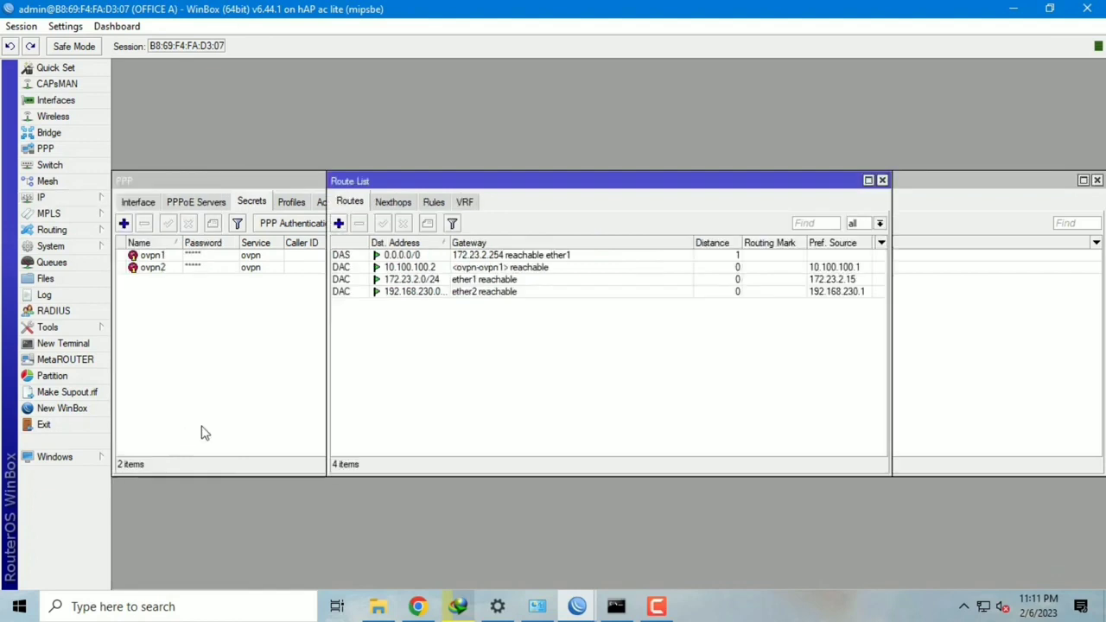
click(340, 226)
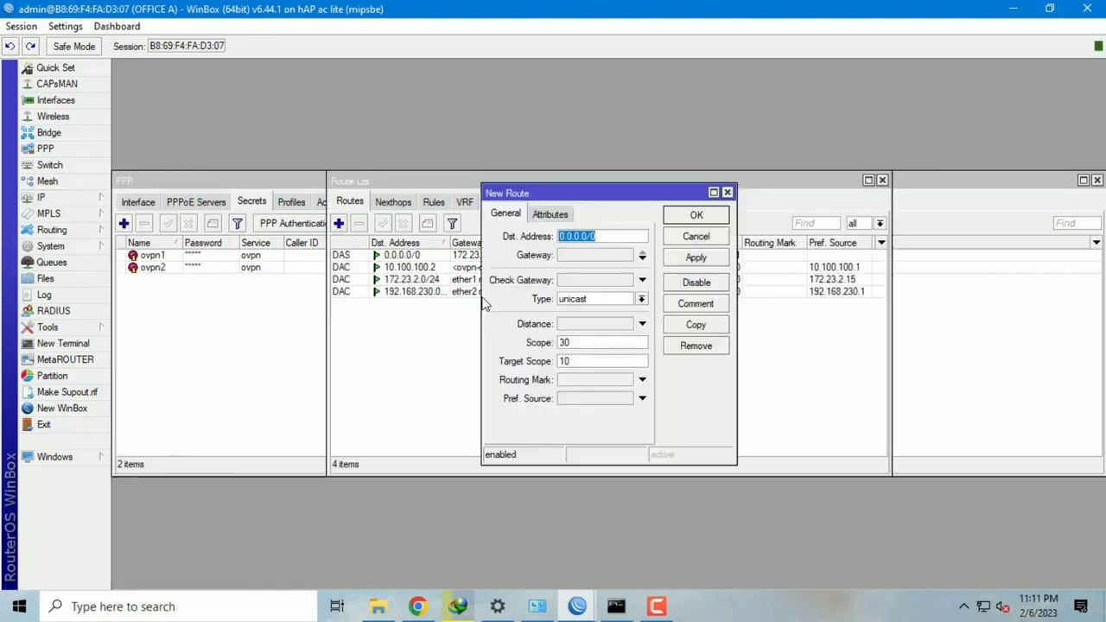
text(172.31.1.0/24)
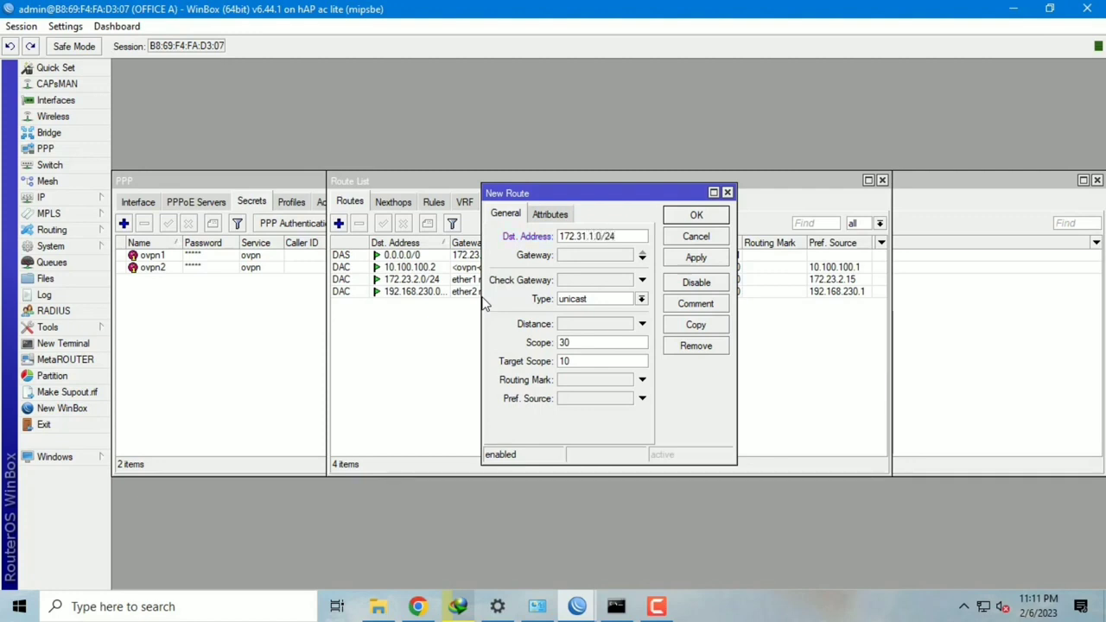
click(573, 256)
click(714, 255)
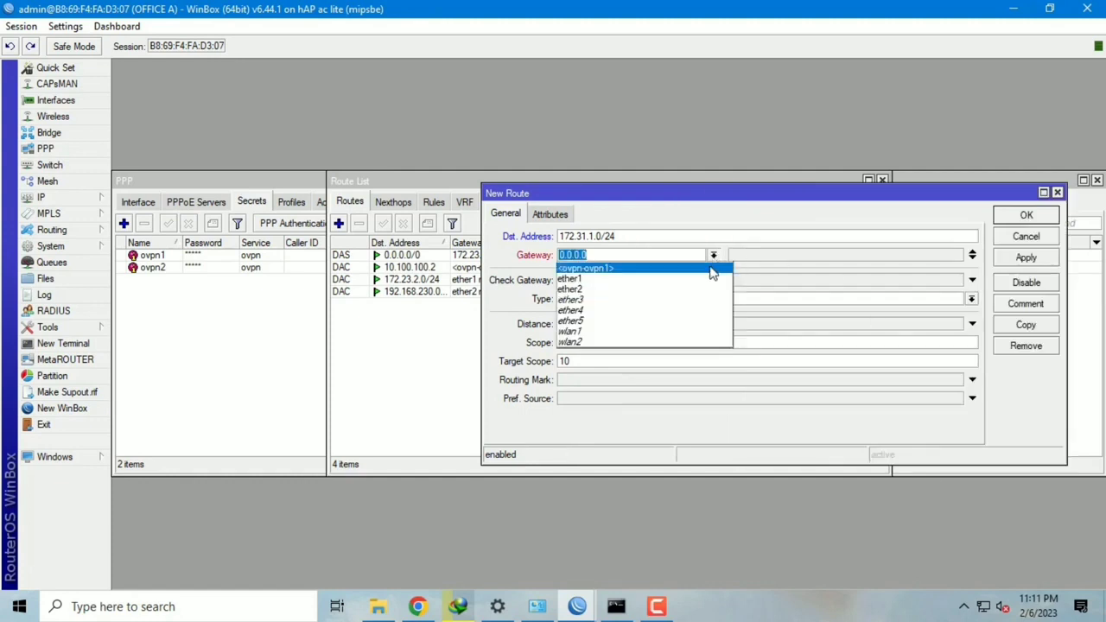
click(715, 272)
click(1027, 258)
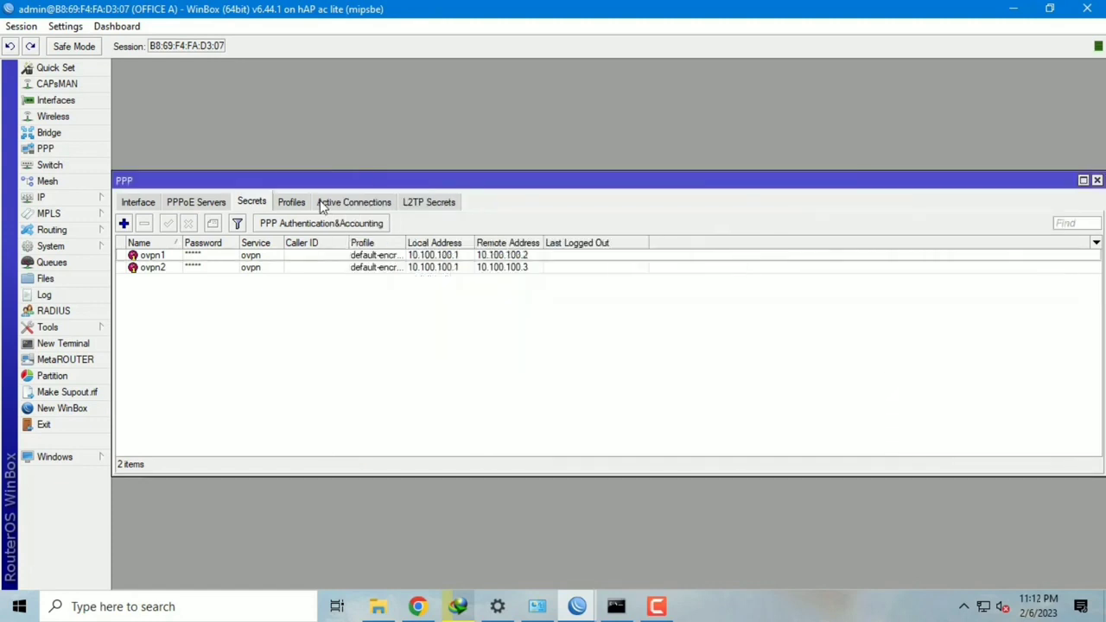
Step: Check the active tunnel connection and widen the Encoding column to read its cipher
click(333, 204)
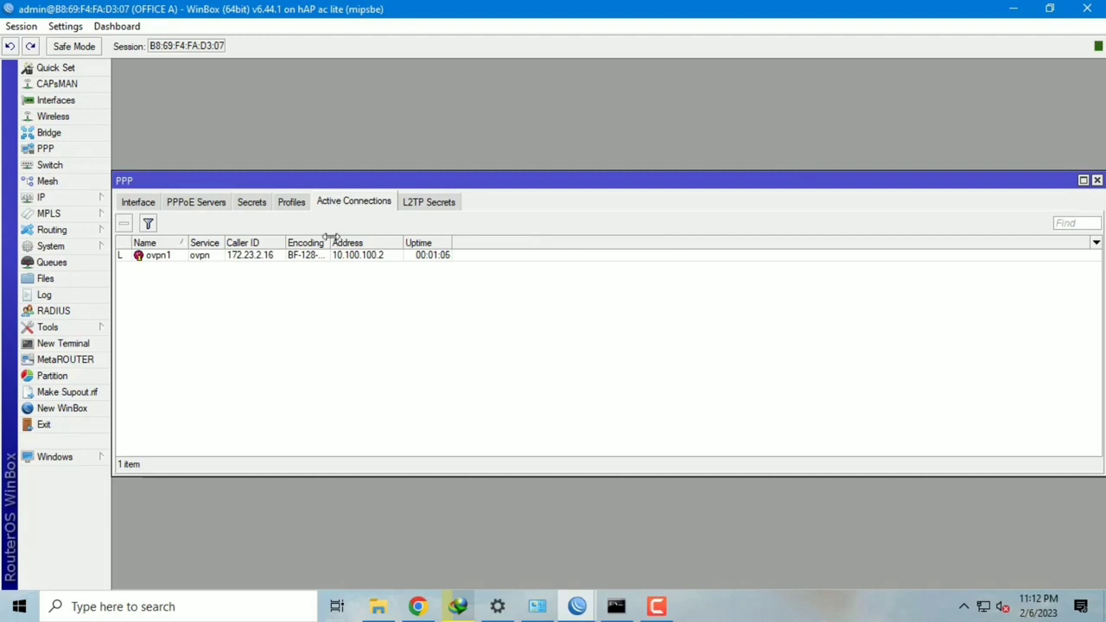
drag(331, 243, 354, 247)
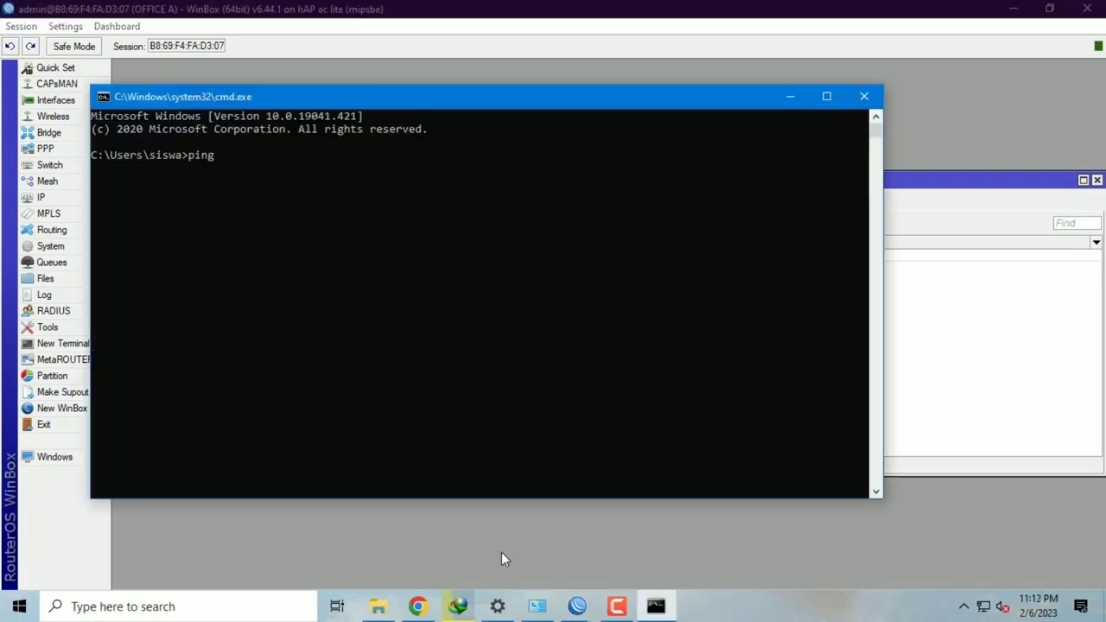
text(1)
text(72.31.1.254)
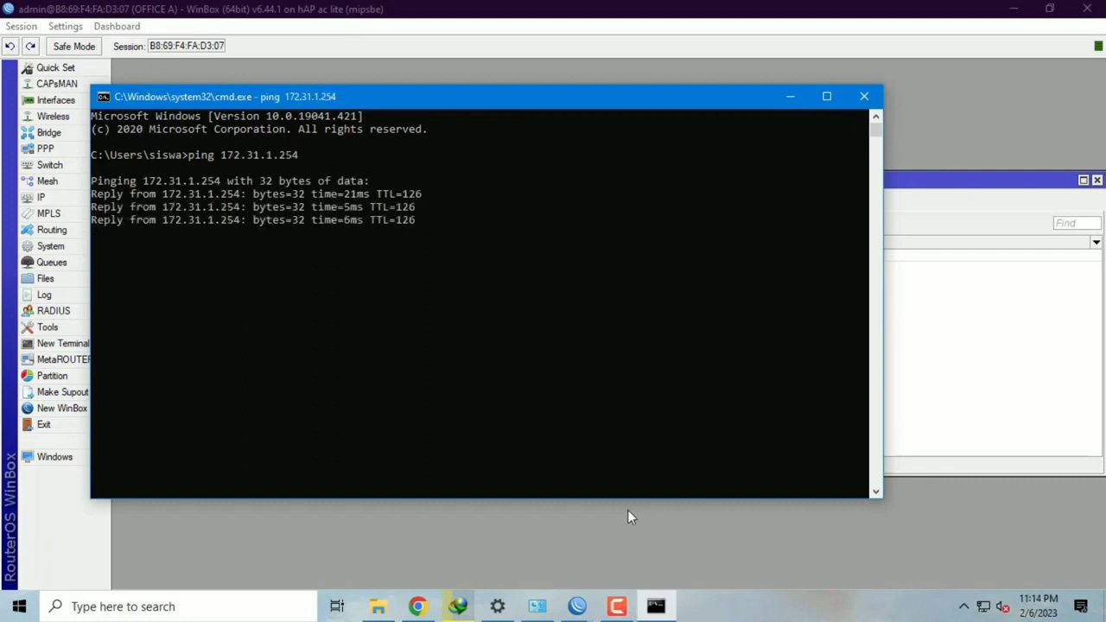
text(tracert)
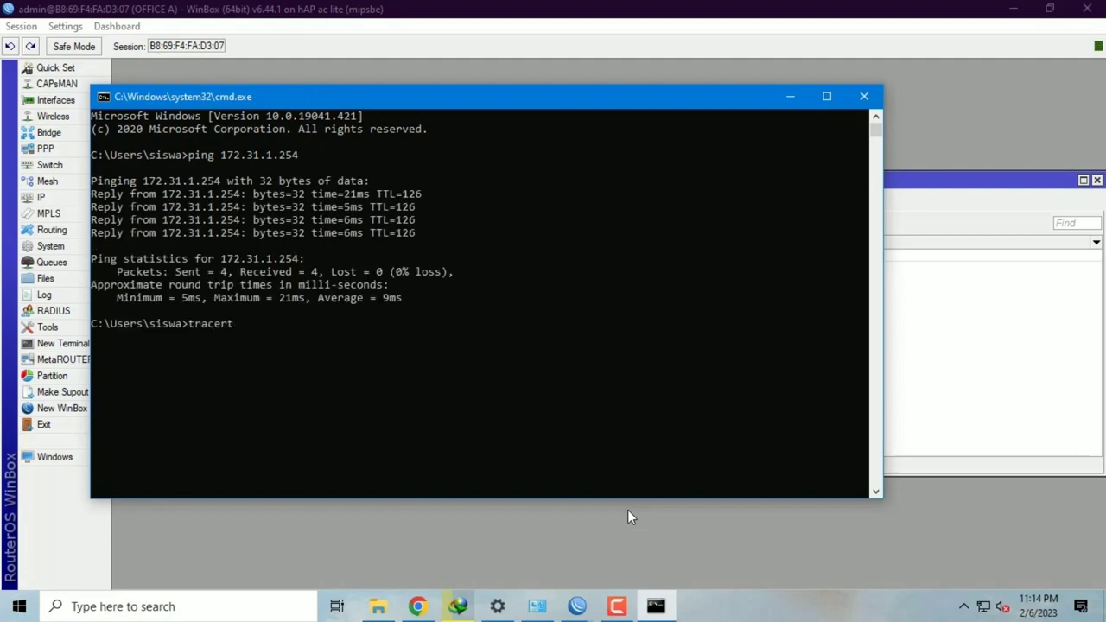
text( 172.31.1.254)
Step: Trace the route to 172.31.1.254 to confirm it passes through 10.100.100.2
key(Return)
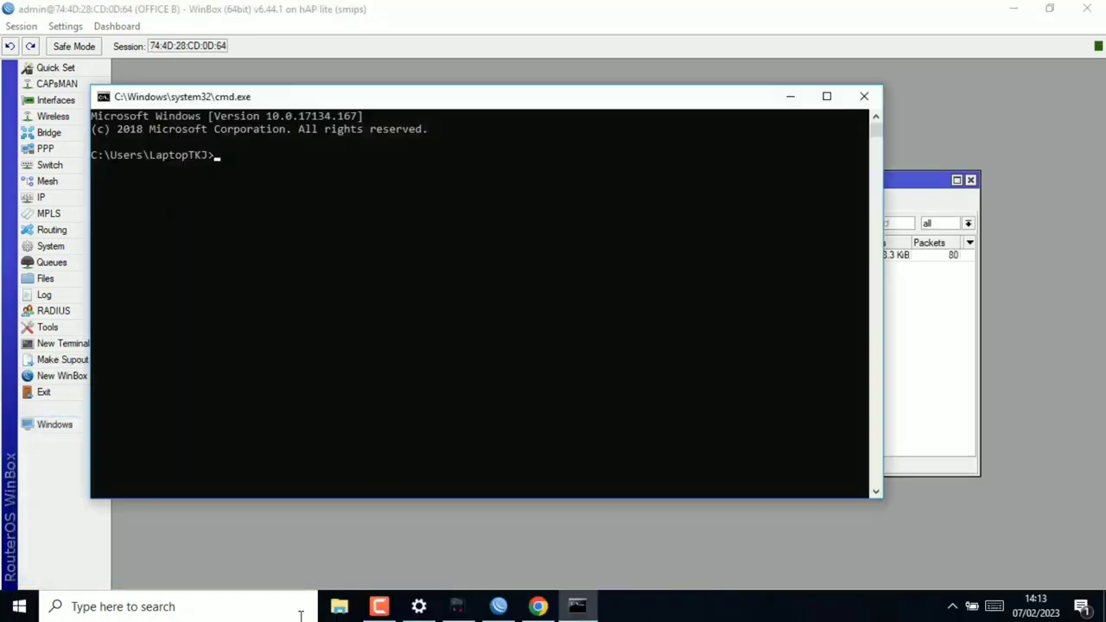
text(ping 192.168.230)
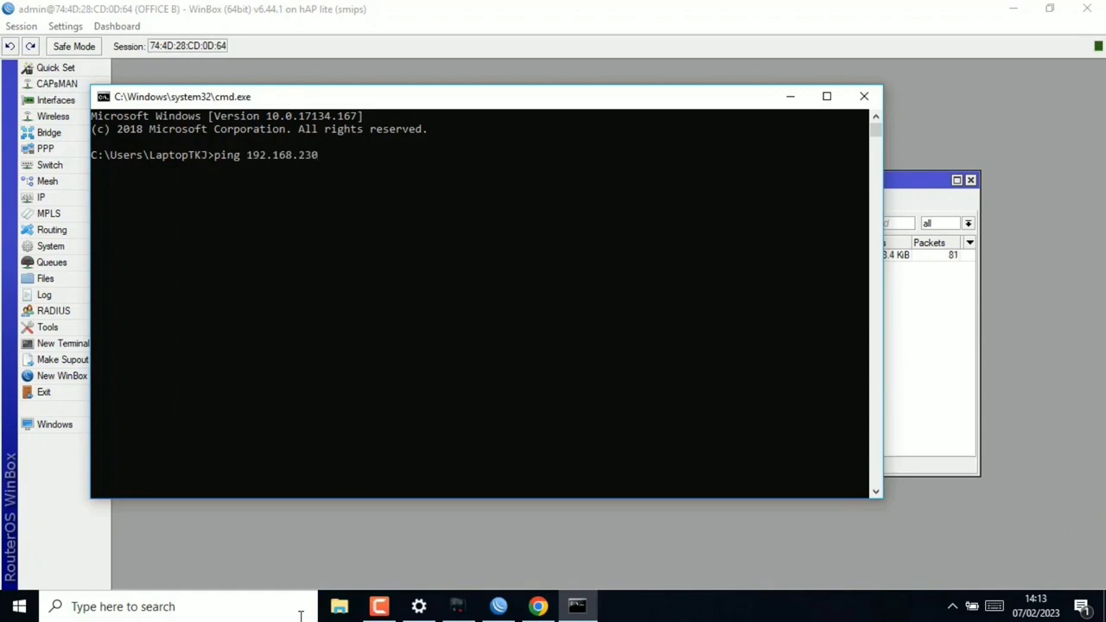
text(.254)
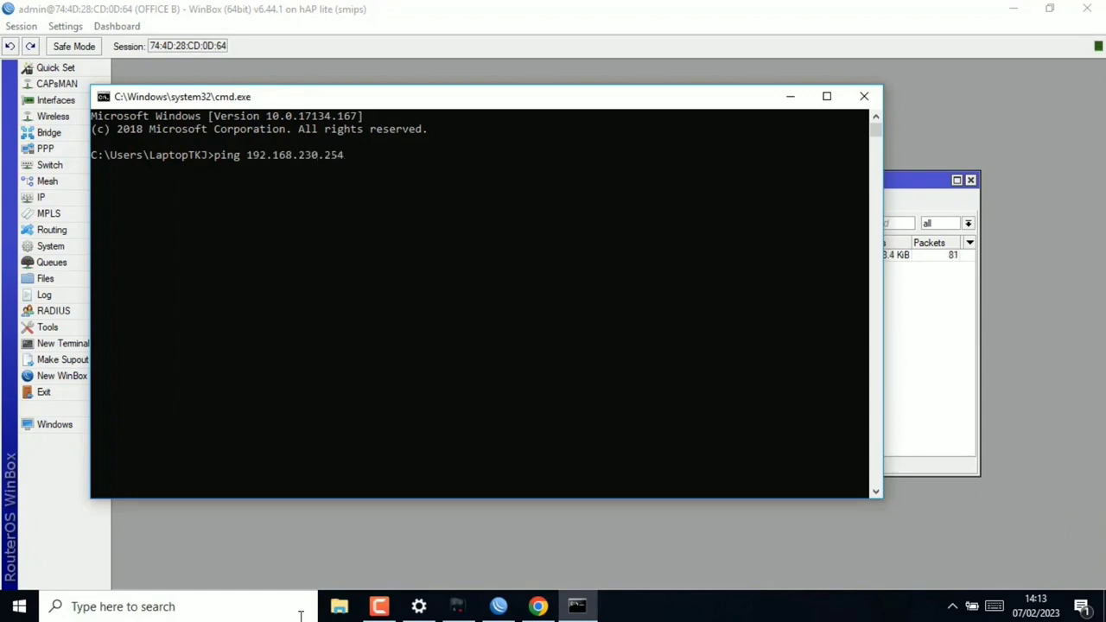
Step: Ping 192.168.230.254 (4 replies, 0% loss), then start a tracert to it
key(Return)
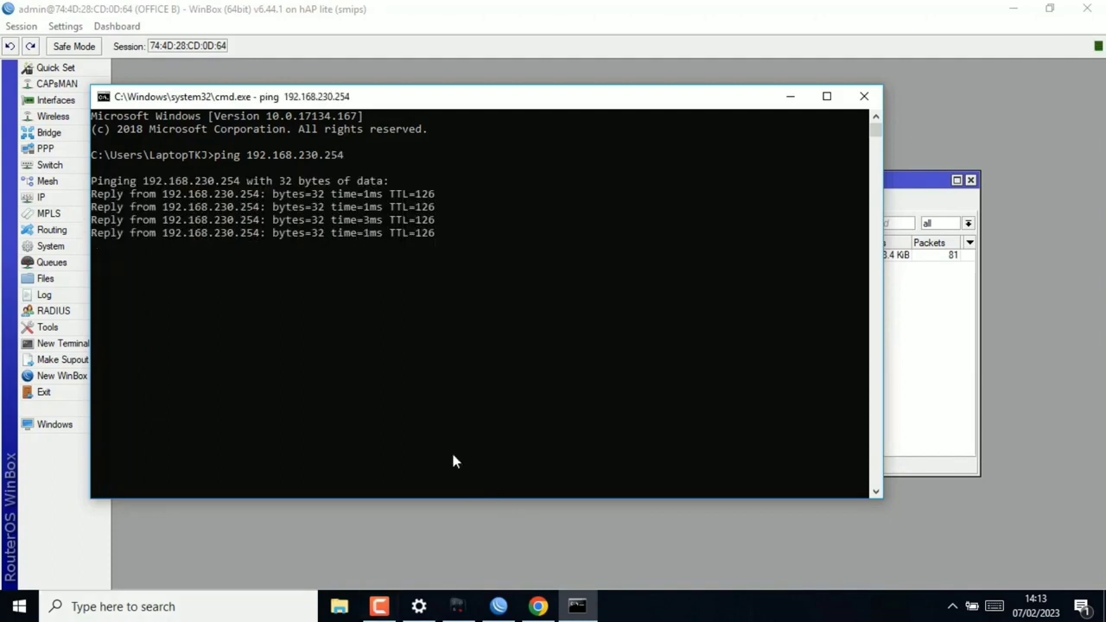
text(tra)
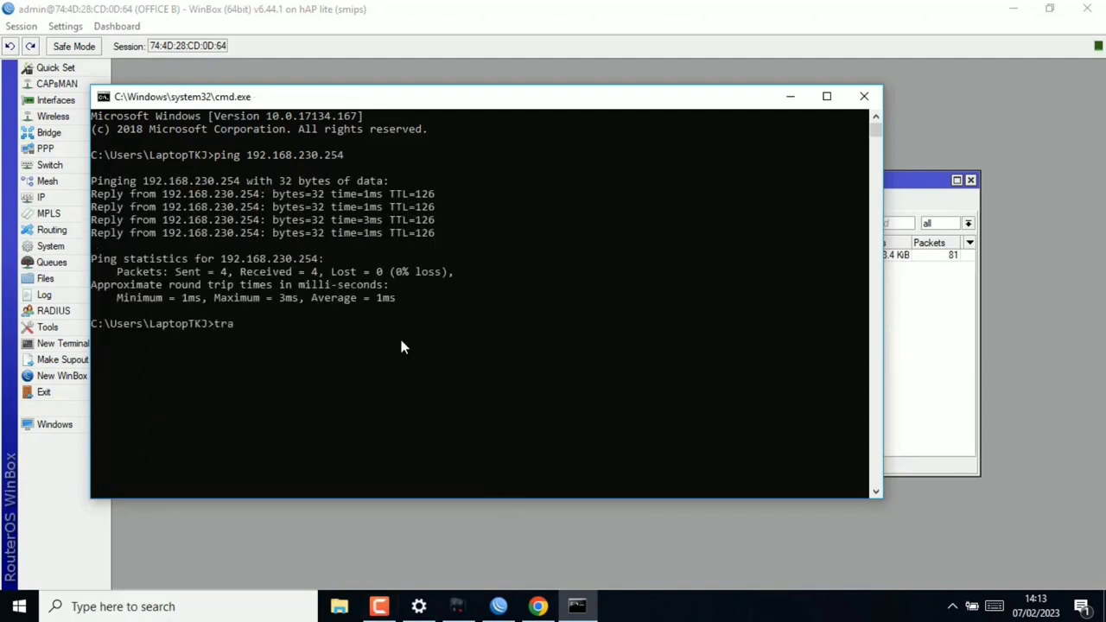
text(cert 192.168.230.254)
key(Return)
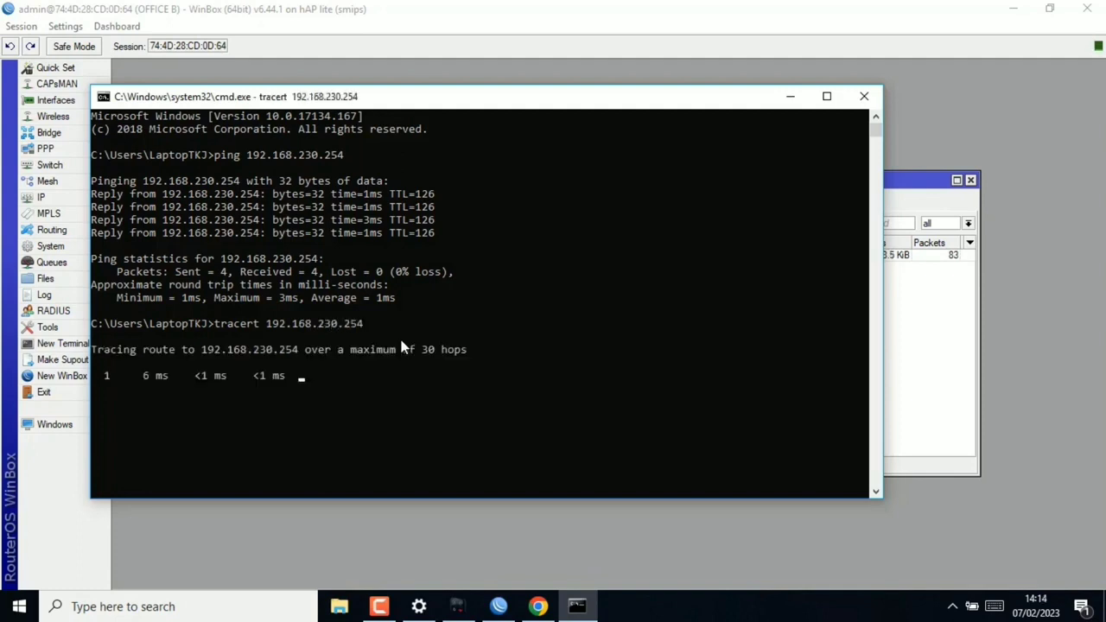